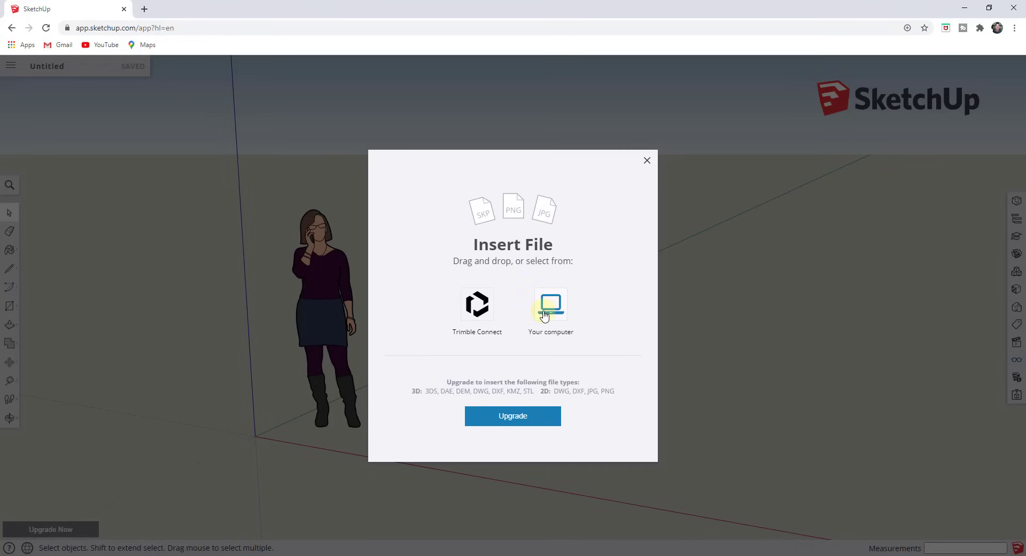
Insert Plan.jpg from the computer as an image, placing its corner at the origin and sizing it on the ground plane
{"action": "left_click", "coordinate": [549, 305]}
{"action": "double_click", "coordinate": [306, 87]}
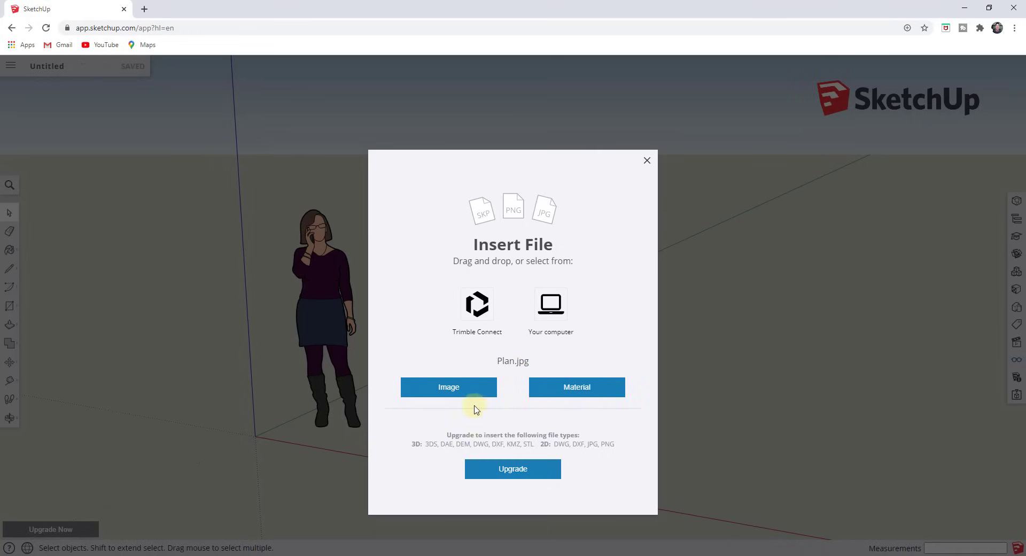
{"action": "left_click", "coordinate": [448, 394]}
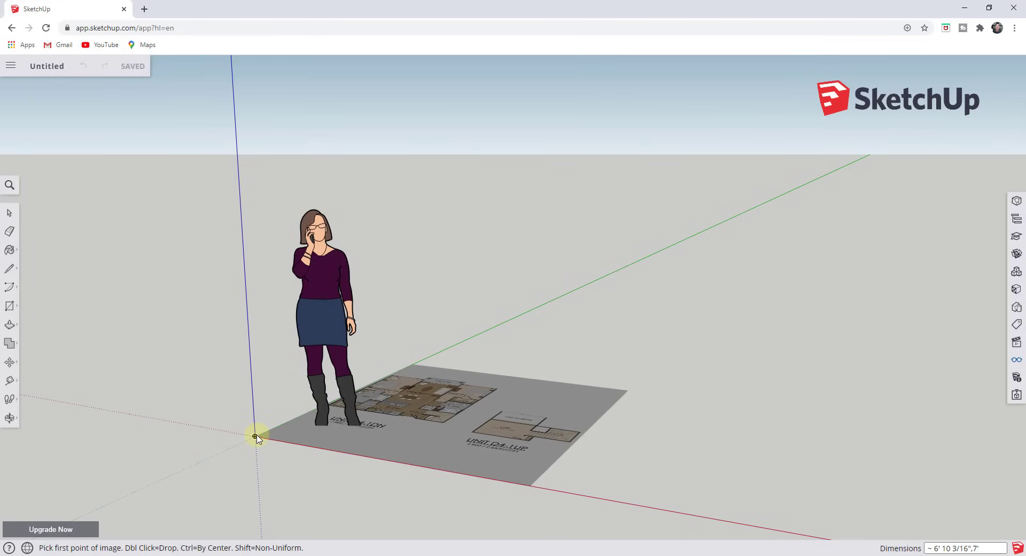
{"action": "left_click", "coordinate": [255, 436]}
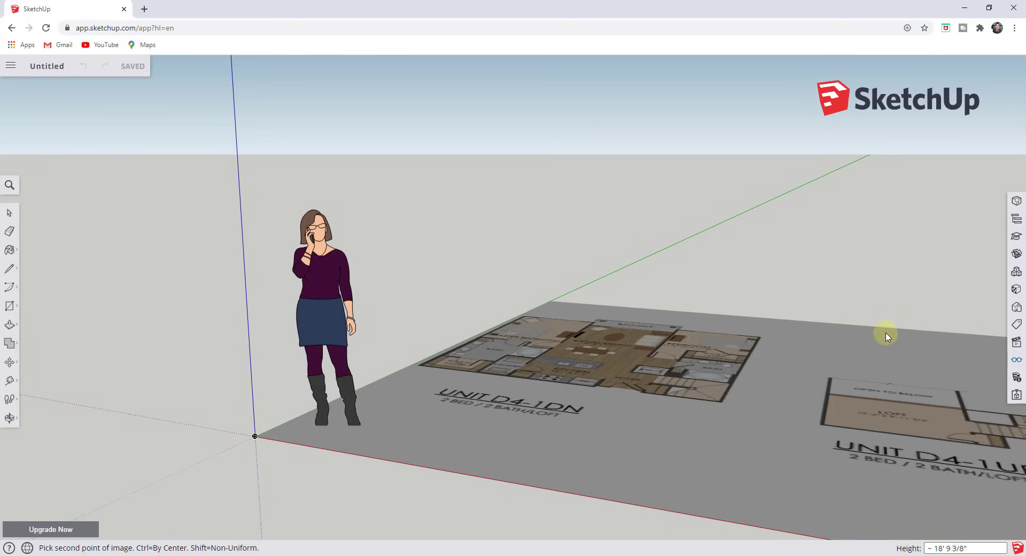
{"action": "left_click", "coordinate": [855, 342]}
{"action": "middle_click_drag", "start_coordinate": [851, 344], "coordinate": [572, 367]}
{"action": "scroll", "coordinate": [616, 326], "scroll_direction": "down", "scroll_amount": 2}
{"action": "scroll", "coordinate": [616, 322], "scroll_direction": "up", "scroll_amount": 3}
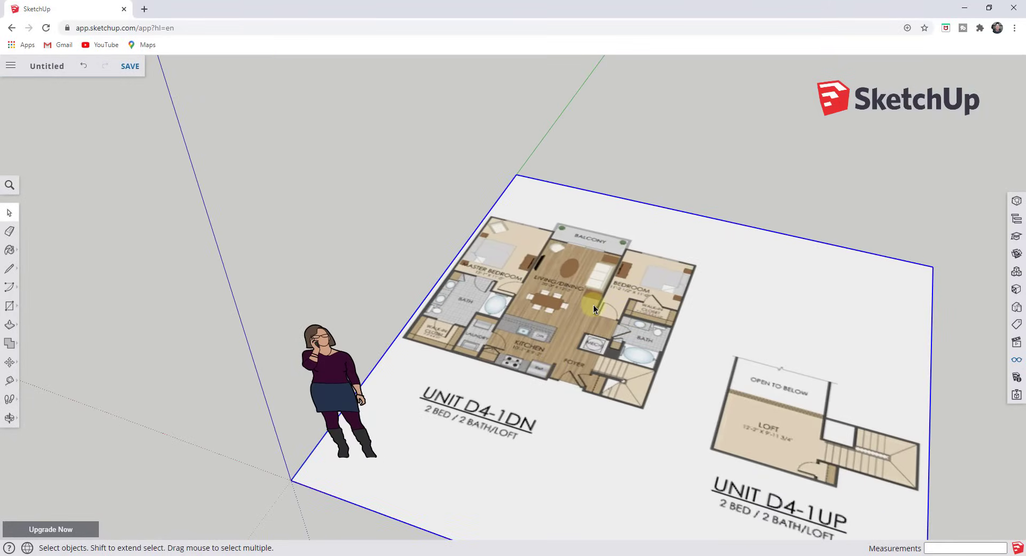
{"action": "scroll", "coordinate": [566, 290], "scroll_direction": "down", "scroll_amount": 3}
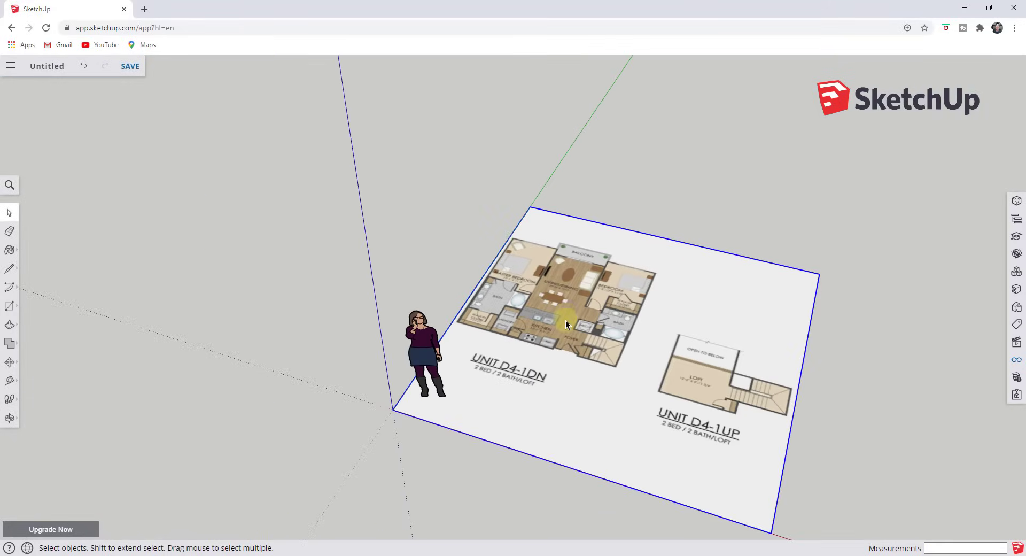
{"action": "middle_click_drag", "start_coordinate": [565, 319], "coordinate": [600, 365]}
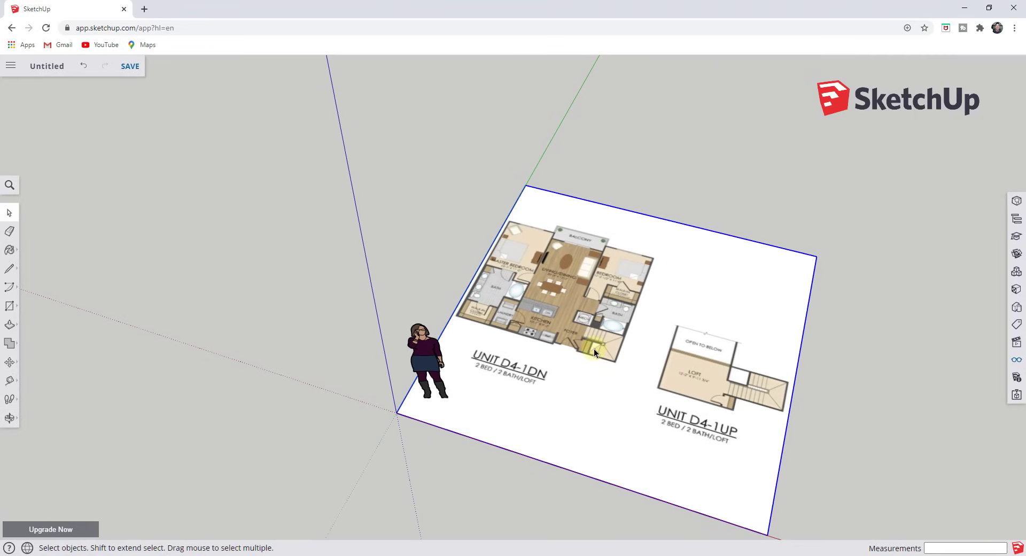
Explode the inserted floor plan image
{"action": "right_click", "coordinate": [591, 349]}
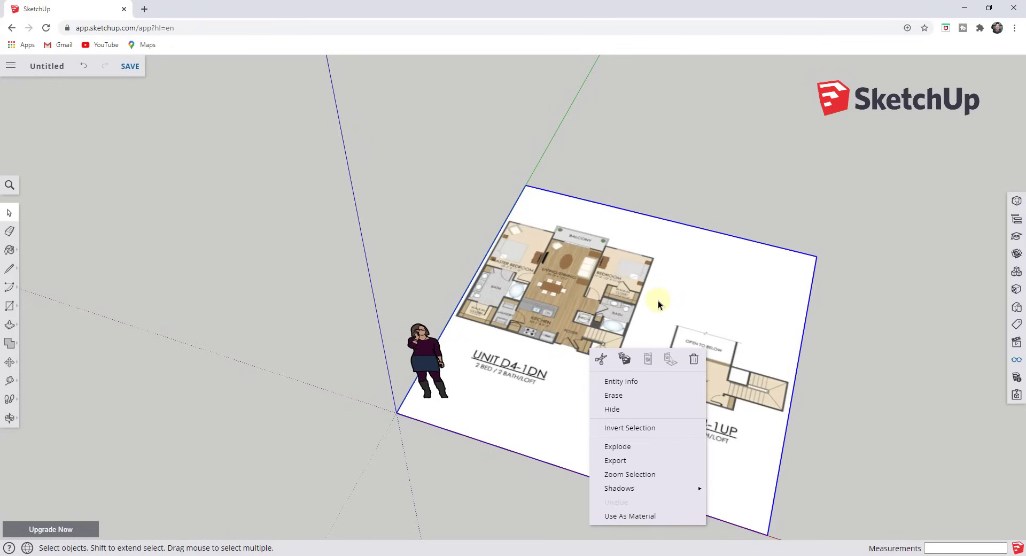
{"action": "left_click", "coordinate": [643, 300]}
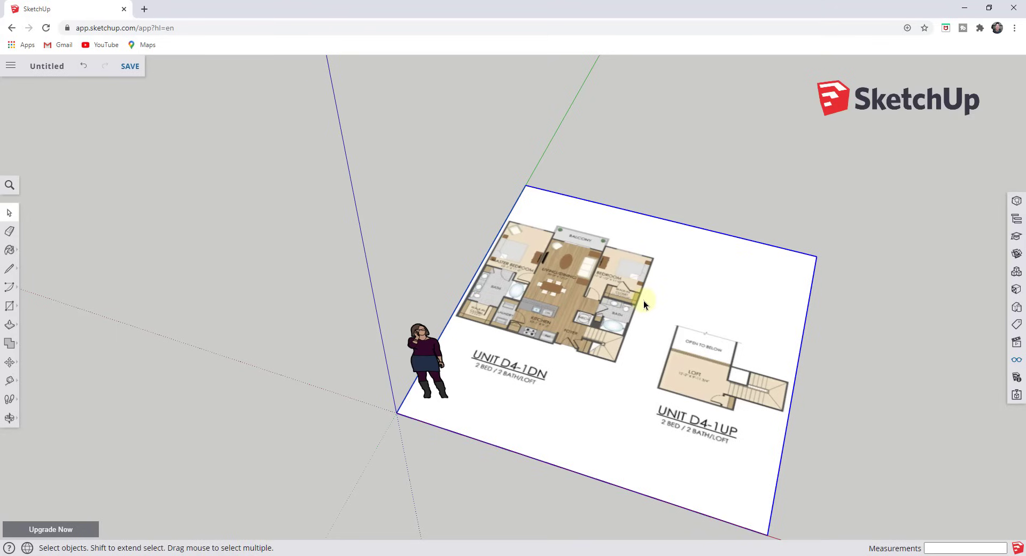
{"action": "right_click", "coordinate": [611, 309]}
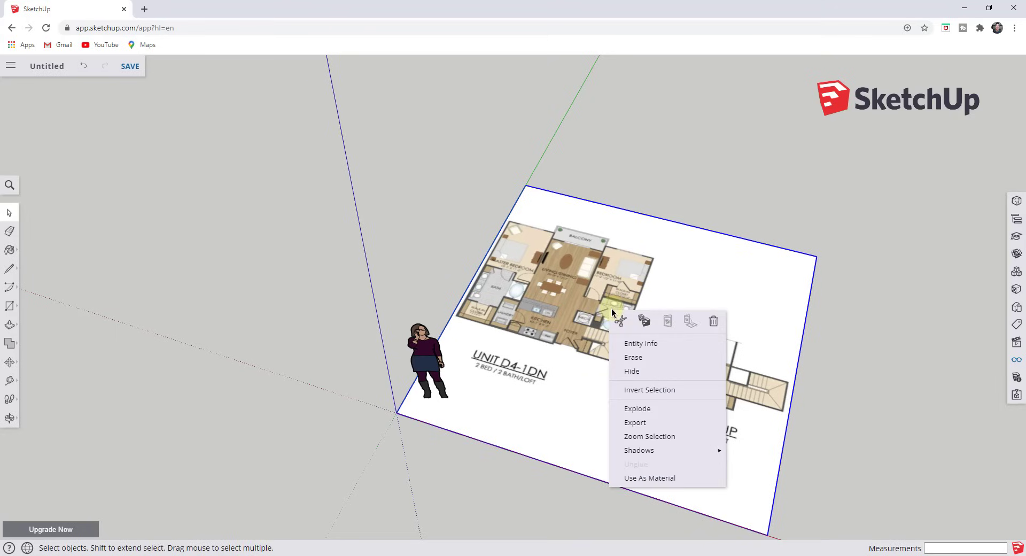
{"action": "left_click", "coordinate": [644, 409]}
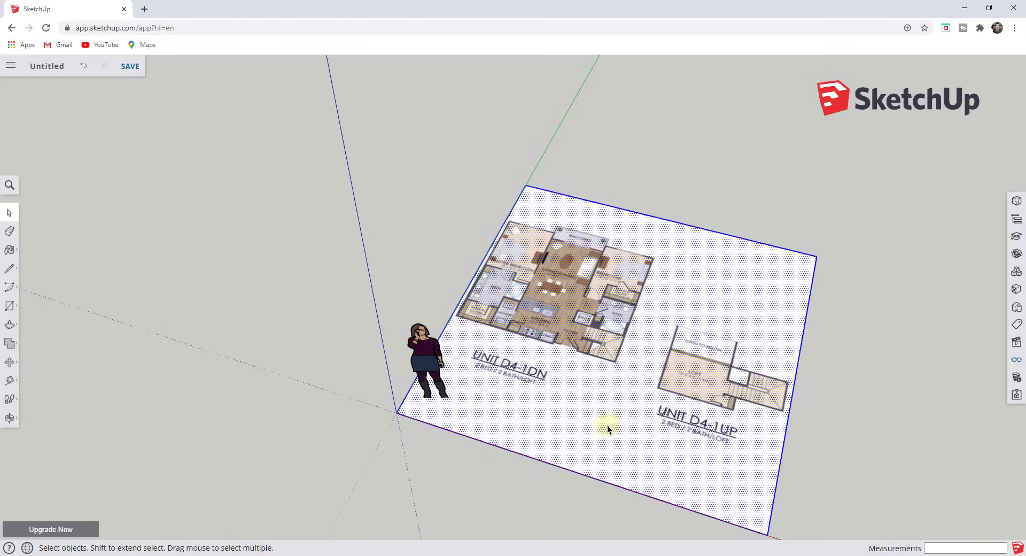
Make a group from the exploded floor plan face and its edges
{"action": "key", "text": "o"}
{"action": "left_click_drag", "start_coordinate": [623, 428], "coordinate": [648, 385]}
{"action": "key", "text": "space"}
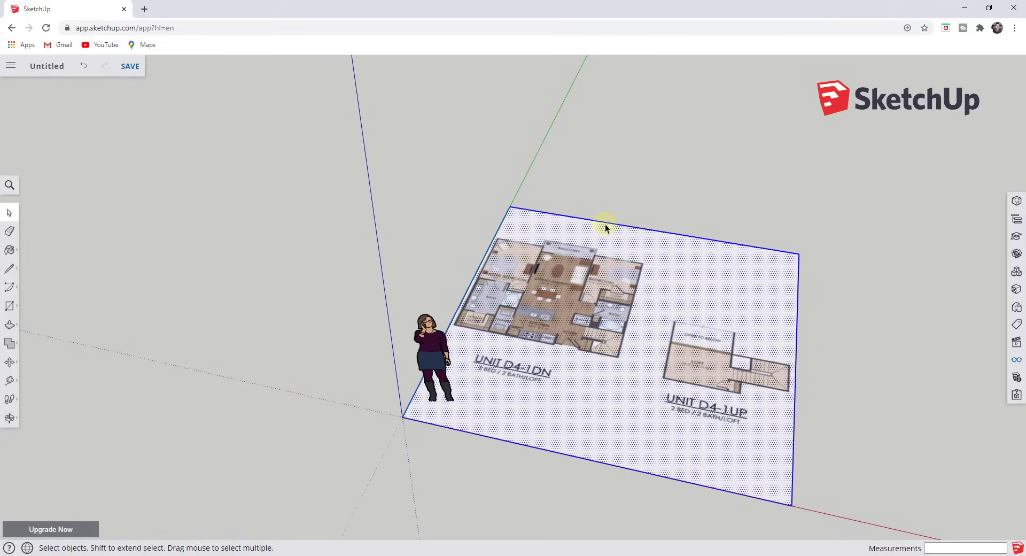
{"action": "right_click", "coordinate": [621, 305]}
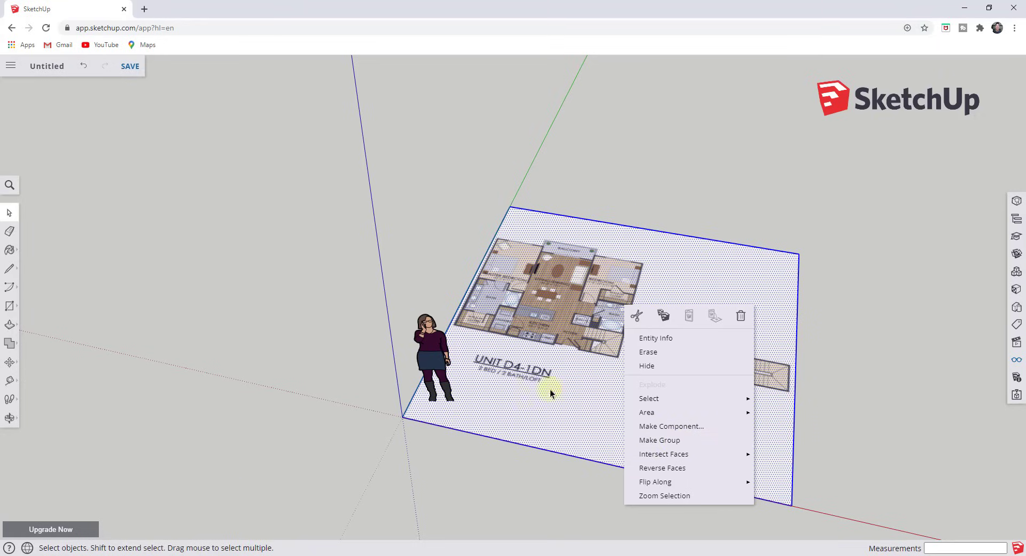
{"action": "left_click", "coordinate": [662, 440]}
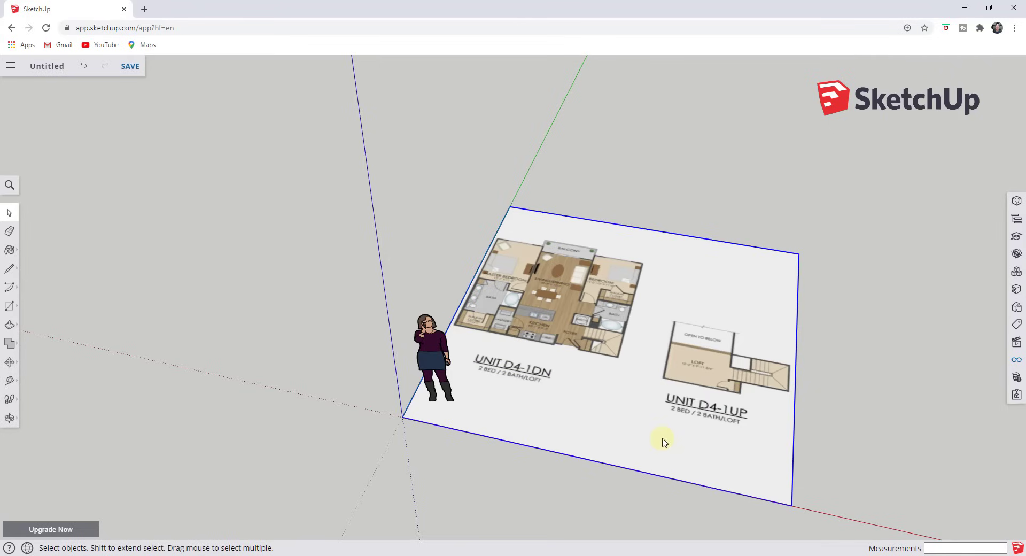
Open the floor plan group for editing and select the plan face inside it
{"action": "double_click", "coordinate": [614, 345]}
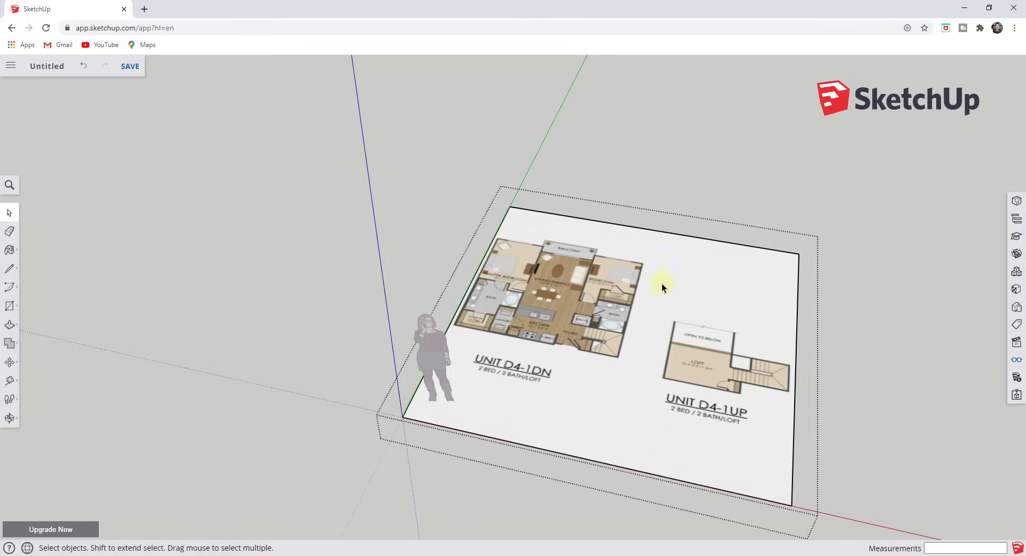
{"action": "left_click", "coordinate": [586, 303]}
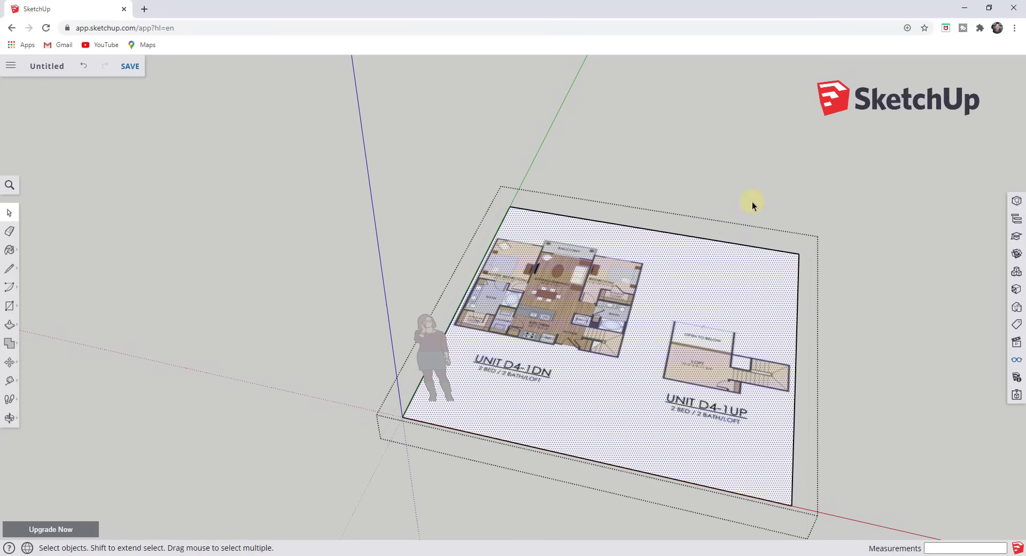
{"action": "scroll", "coordinate": [470, 199], "scroll_direction": "up", "scroll_amount": 2}
{"action": "scroll", "coordinate": [540, 204], "scroll_direction": "up", "scroll_amount": 3}
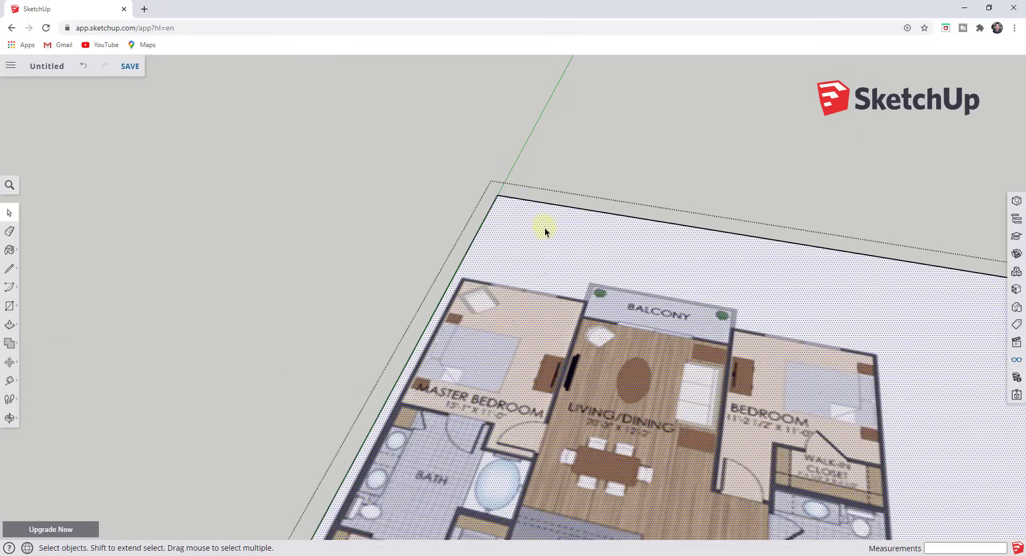
{"action": "middle_click_drag", "start_coordinate": [545, 227], "coordinate": [540, 428]}
{"action": "middle_click_drag", "start_coordinate": [574, 225], "coordinate": [538, 413]}
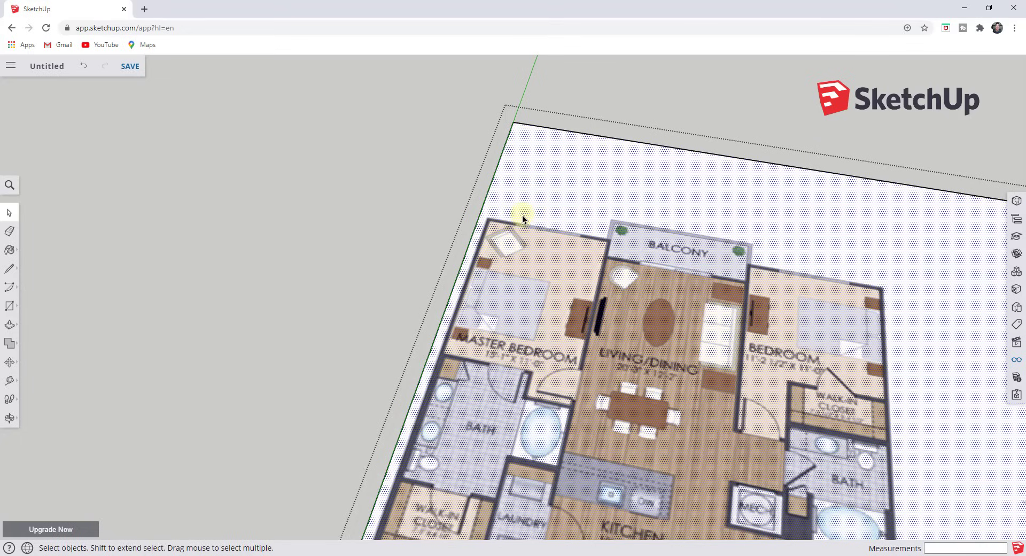
Measure the master bedroom's width along its window wall with the Tape Measure, without creating a guide
{"action": "scroll", "coordinate": [491, 224], "scroll_direction": "up", "scroll_amount": 5}
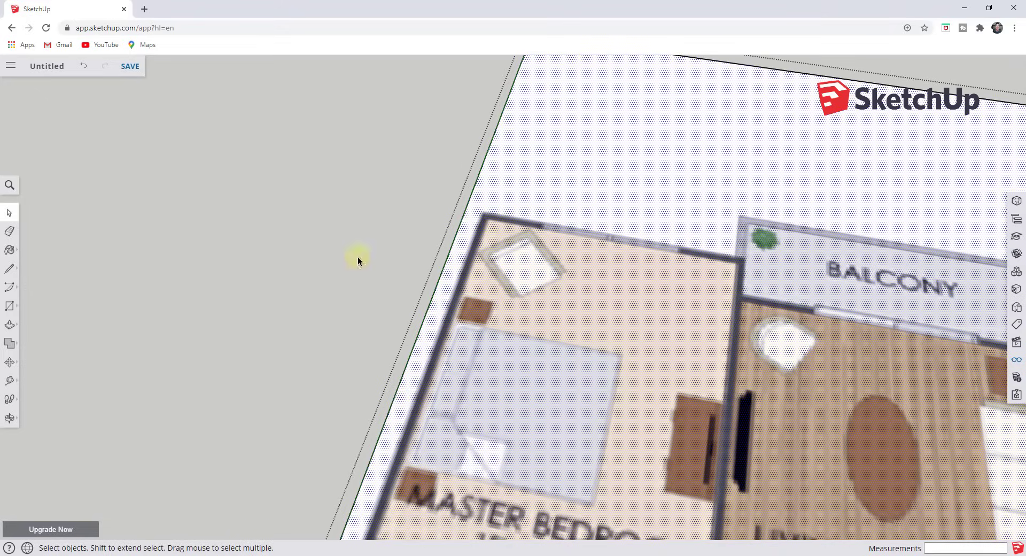
{"action": "left_click", "coordinate": [10, 380]}
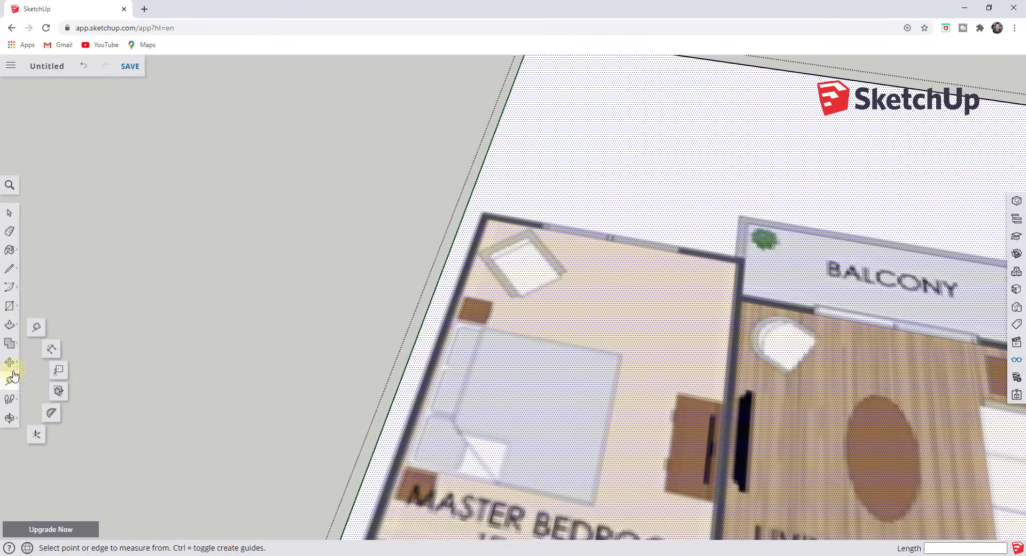
{"action": "left_click", "coordinate": [36, 331]}
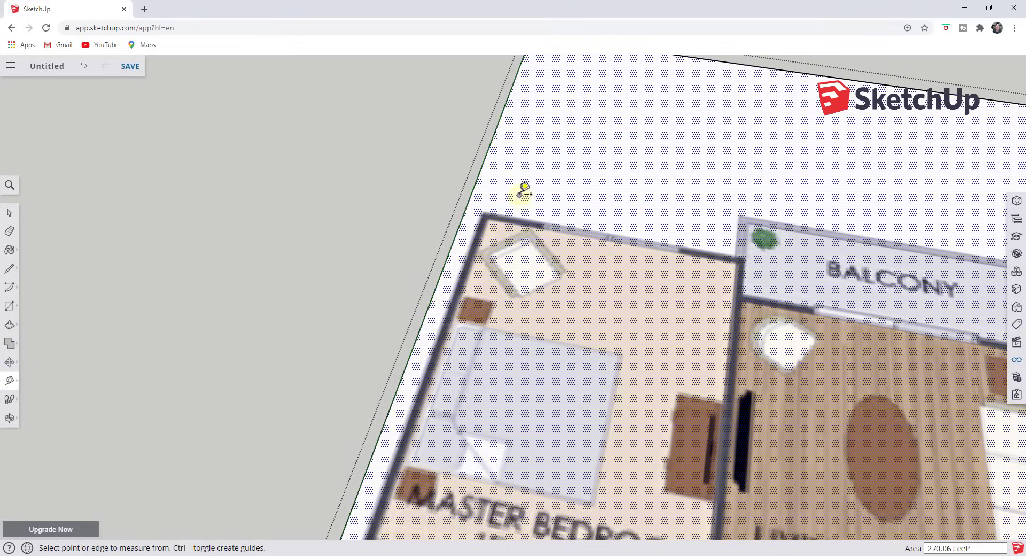
{"action": "left_click", "coordinate": [487, 217]}
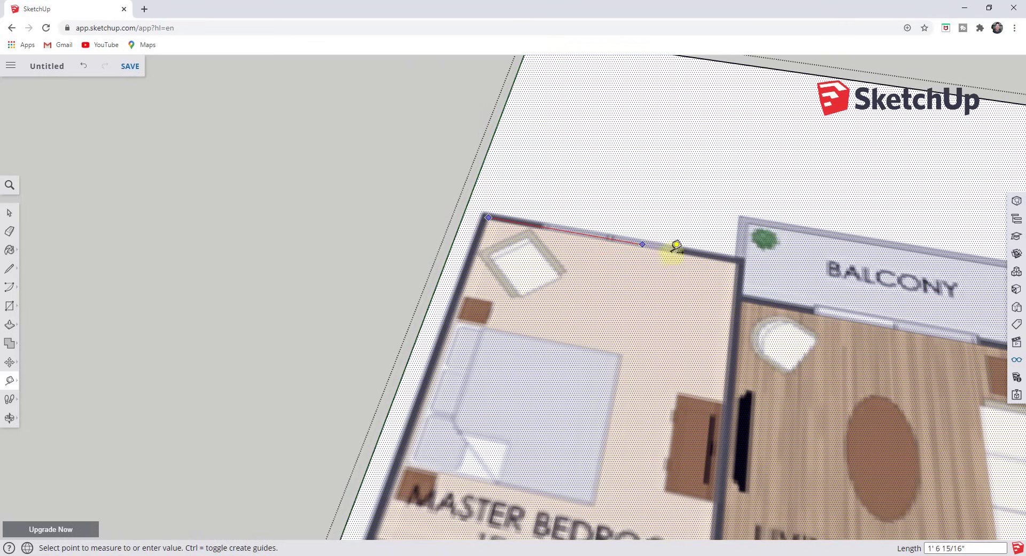
{"action": "left_click", "coordinate": [742, 257]}
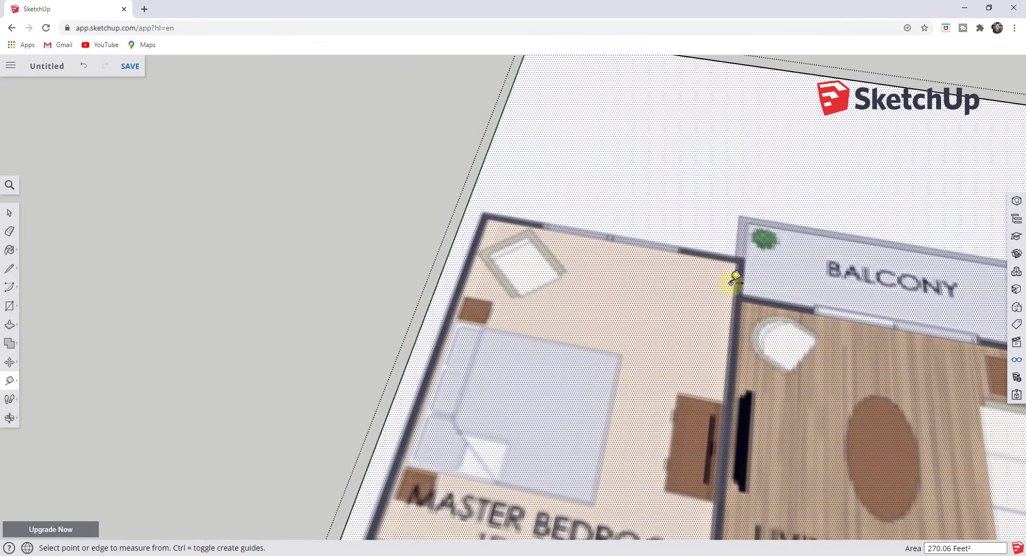
{"action": "scroll", "coordinate": [534, 262], "scroll_direction": "down", "scroll_amount": 2}
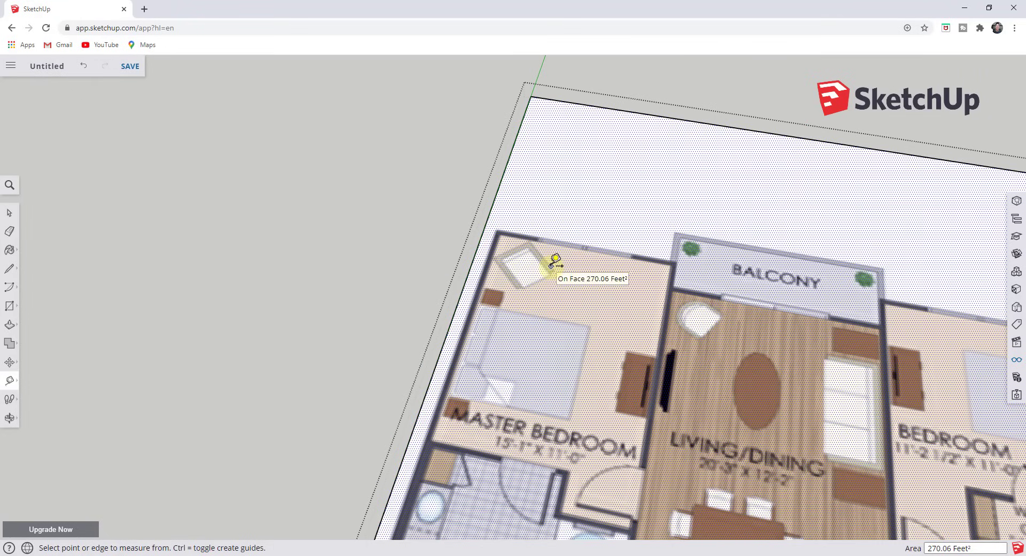
Tape-measure the master bedroom's width between its inner window-wall corners and resize the active group so this distance equals 11'
{"action": "scroll", "coordinate": [511, 231], "scroll_direction": "up", "scroll_amount": 5}
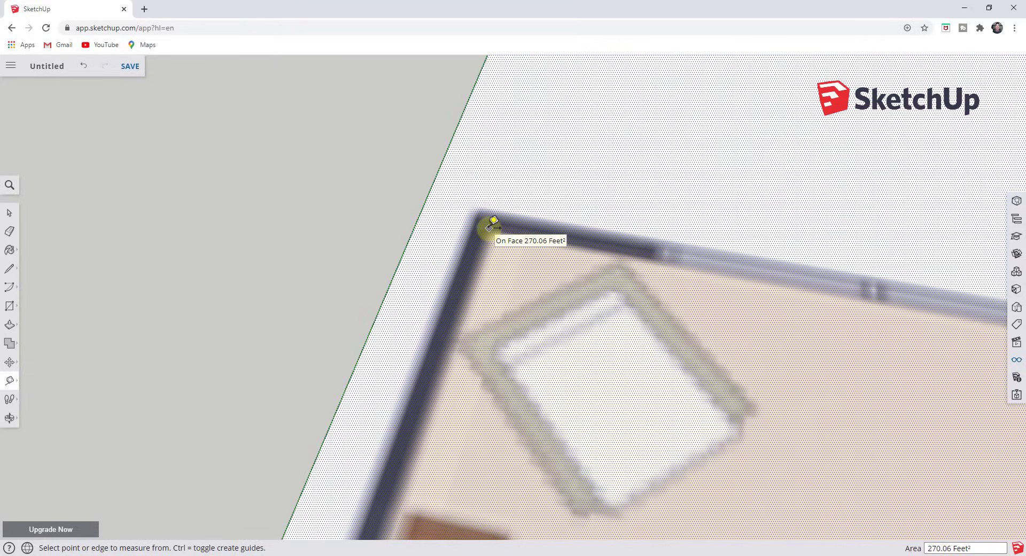
{"action": "left_click", "coordinate": [493, 225]}
{"action": "scroll", "coordinate": [492, 225], "scroll_direction": "down", "scroll_amount": 1}
{"action": "scroll", "coordinate": [492, 225], "scroll_direction": "down", "scroll_amount": 3}
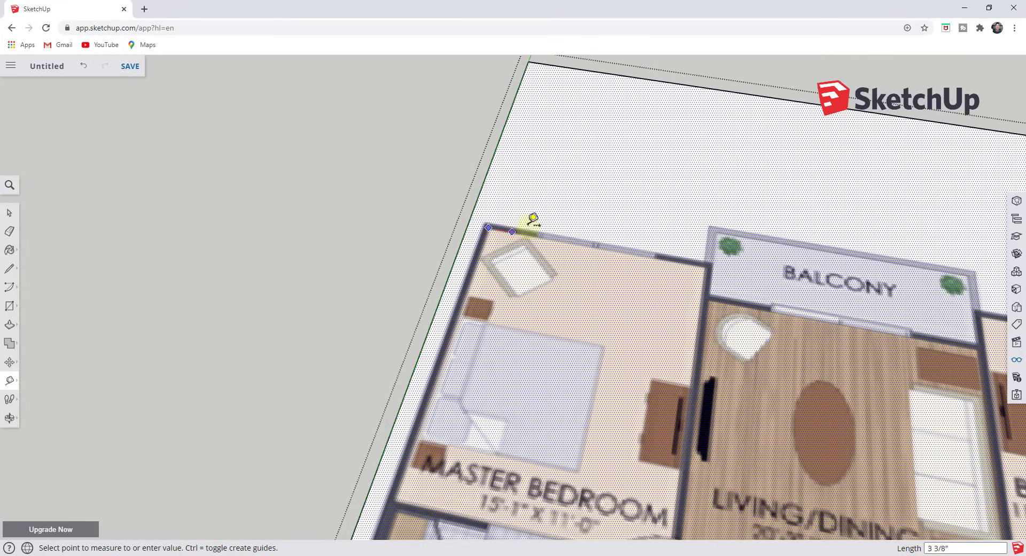
{"action": "scroll", "coordinate": [697, 258], "scroll_direction": "up", "scroll_amount": 5}
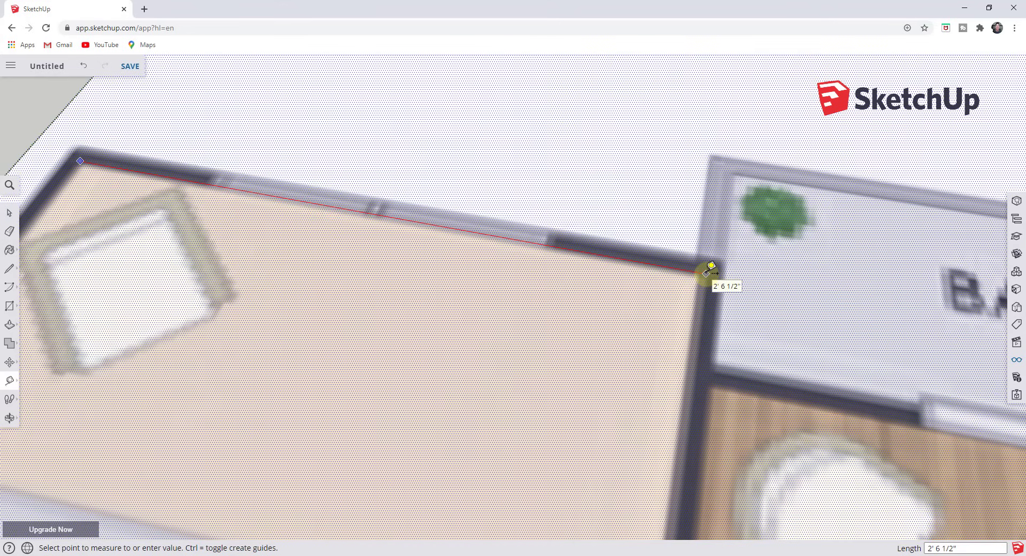
{"action": "left_click", "coordinate": [710, 265]}
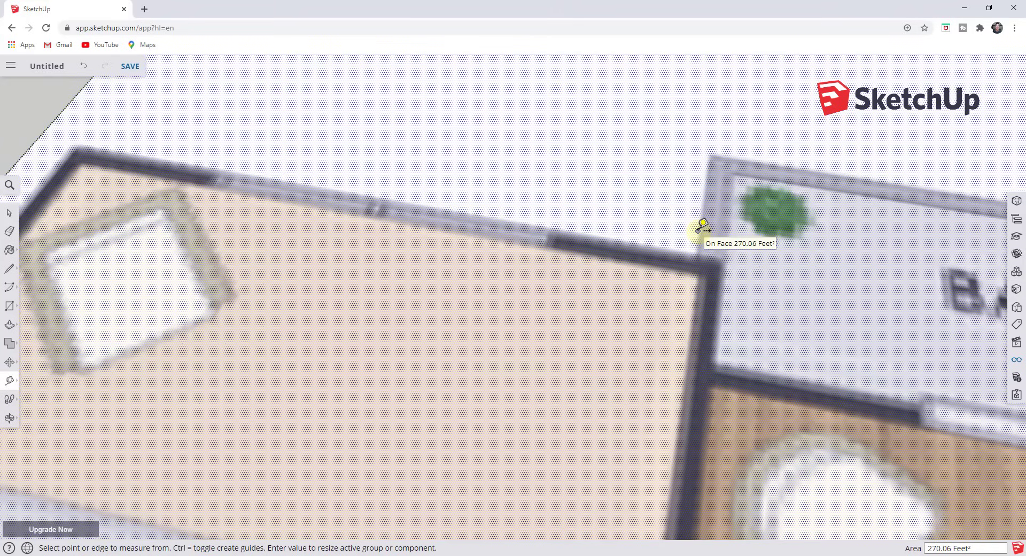
{"action": "type", "text": "11"}
{"action": "key", "text": "Return"}
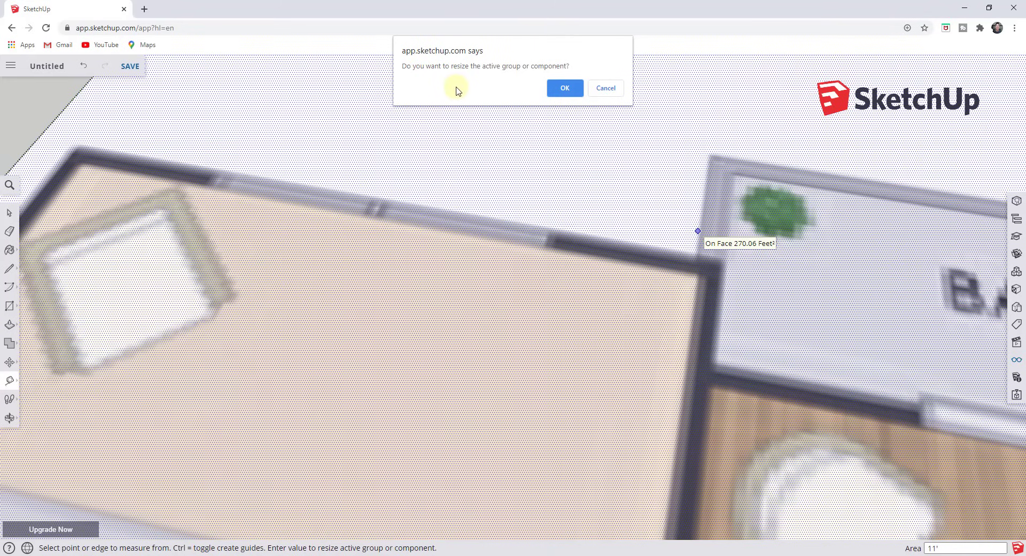
{"action": "left_click", "coordinate": [566, 89]}
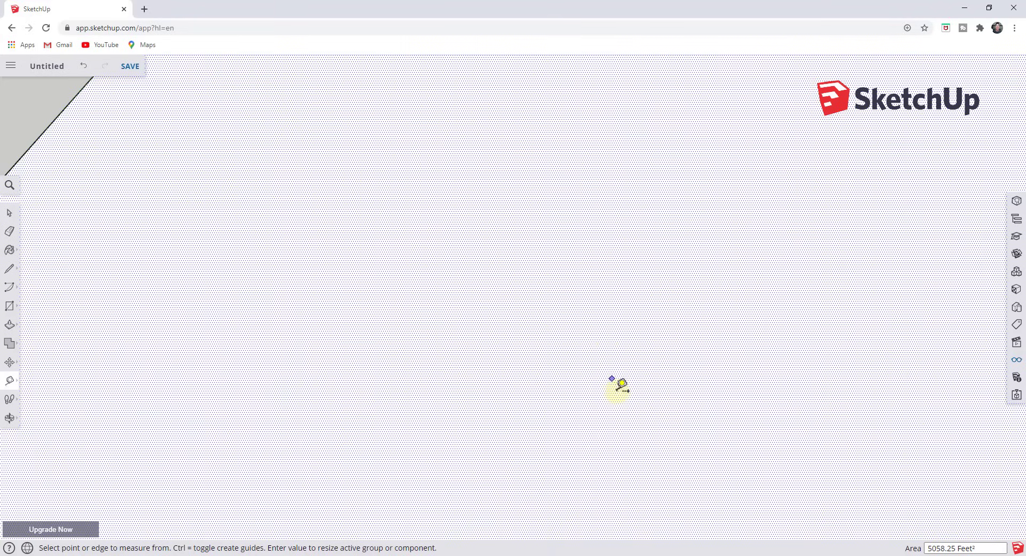
Remeasure the master bedroom's width along the window wall to check the scale, and close the floor plan group
{"action": "scroll", "coordinate": [463, 341], "scroll_direction": "down", "scroll_amount": 3}
{"action": "scroll", "coordinate": [463, 341], "scroll_direction": "down", "scroll_amount": 6}
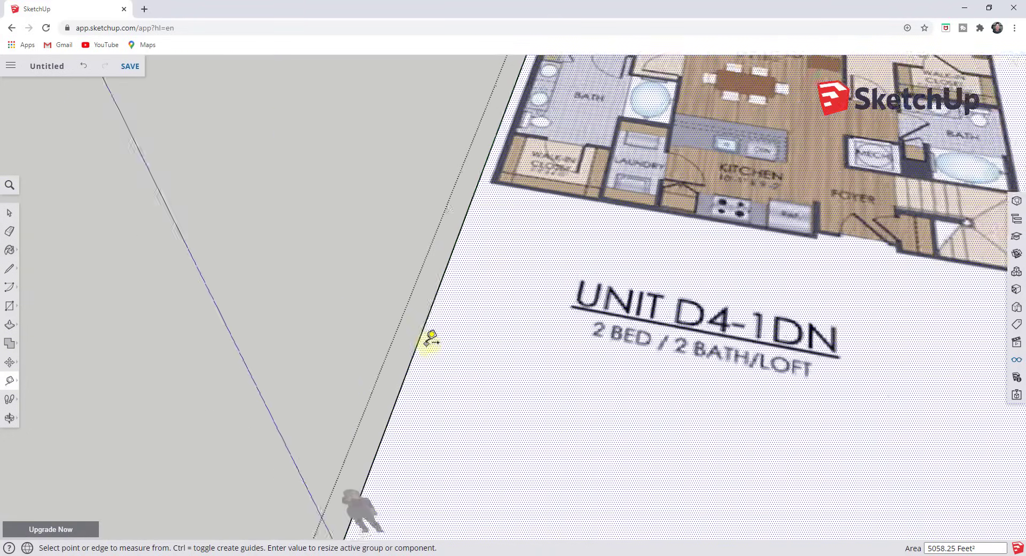
{"action": "scroll", "coordinate": [591, 193], "scroll_direction": "up", "scroll_amount": 8}
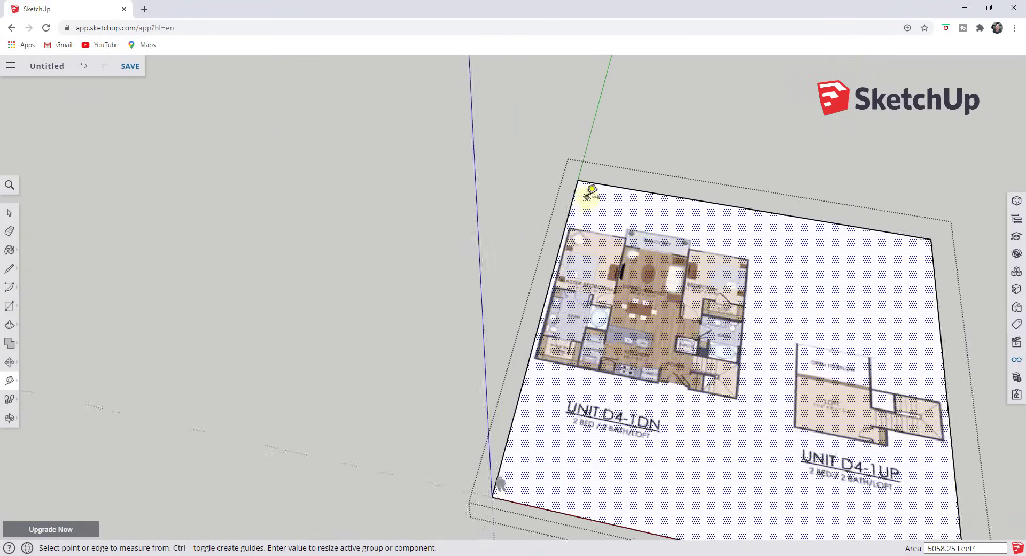
{"action": "scroll", "coordinate": [556, 243], "scroll_direction": "up", "scroll_amount": 2}
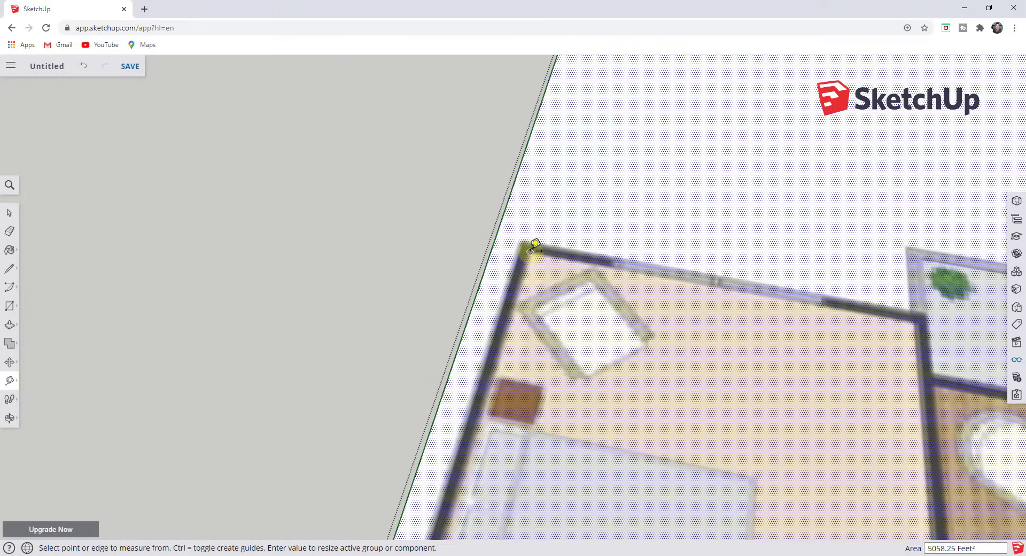
{"action": "left_click", "coordinate": [530, 249]}
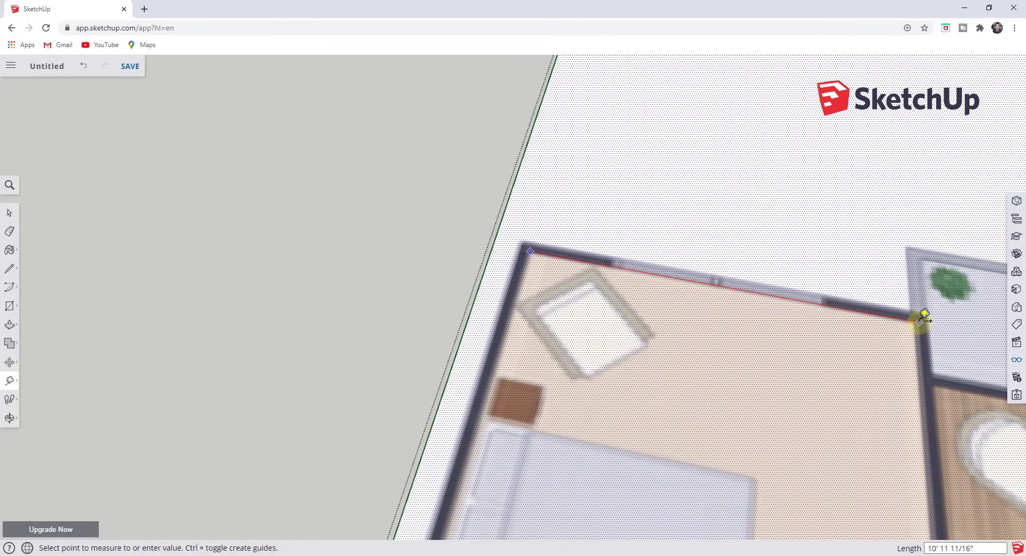
{"action": "left_click", "coordinate": [924, 315]}
{"action": "scroll", "coordinate": [503, 301], "scroll_direction": "down", "scroll_amount": 6}
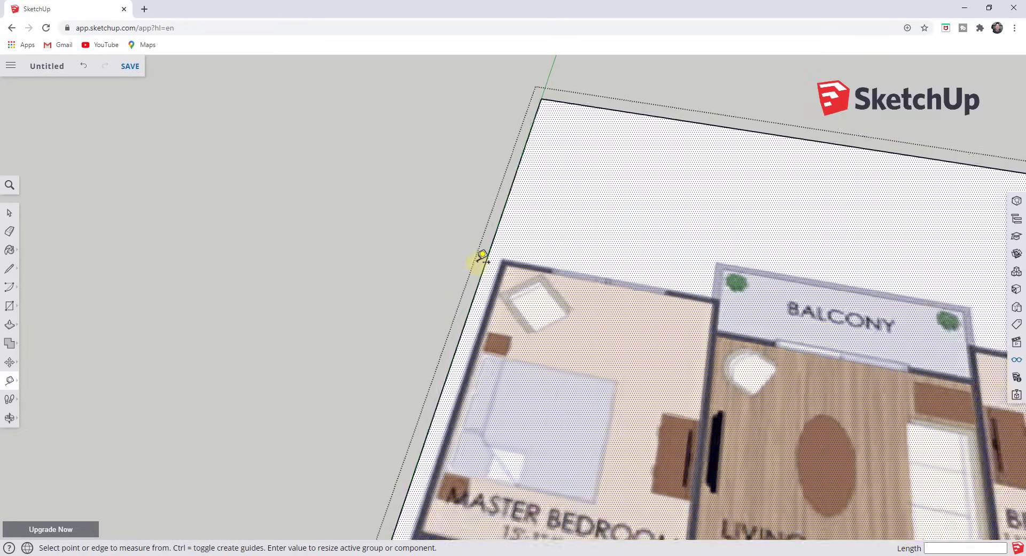
{"action": "key", "text": "space"}
{"action": "left_click", "coordinate": [948, 335]}
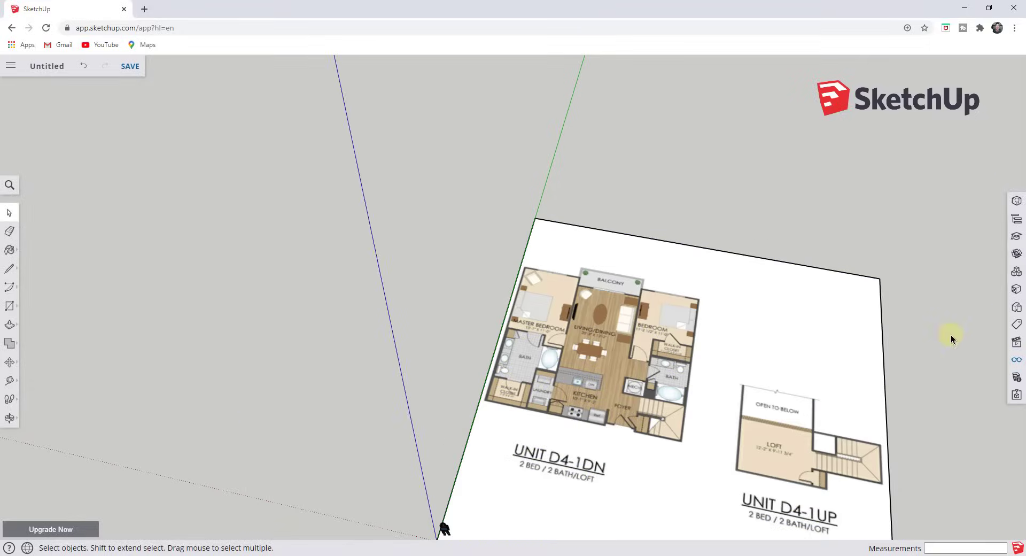
Measure the living/dining room's width along its balcony wall with the Tape Measure, between the two inner corners
{"action": "scroll", "coordinate": [656, 360], "scroll_direction": "up", "scroll_amount": 8}
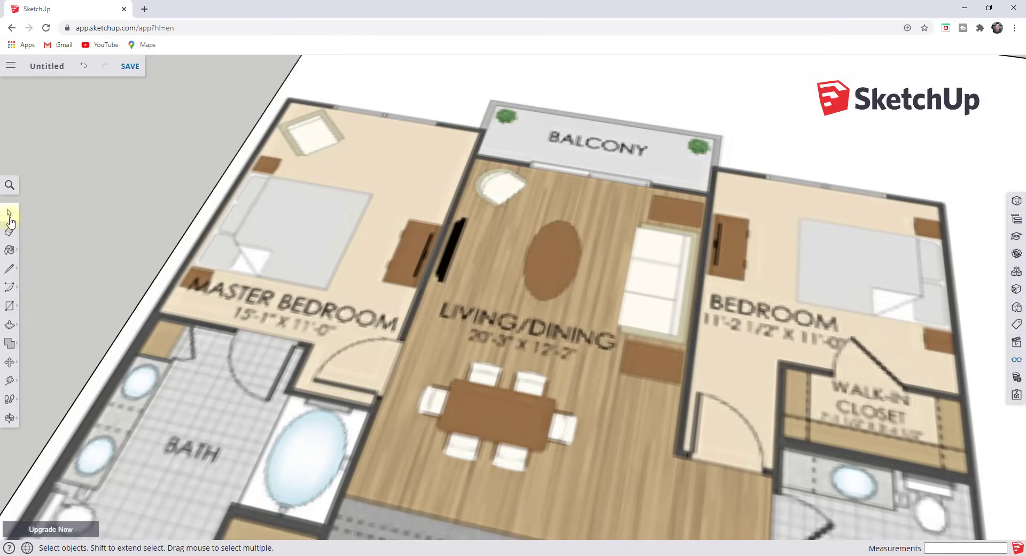
{"action": "left_click", "coordinate": [11, 381]}
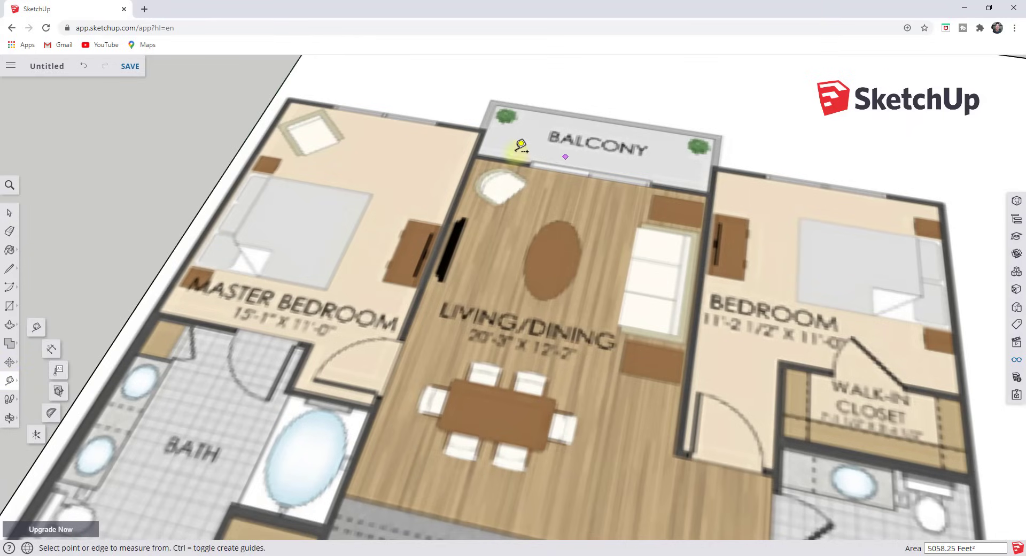
{"action": "left_click", "coordinate": [475, 159]}
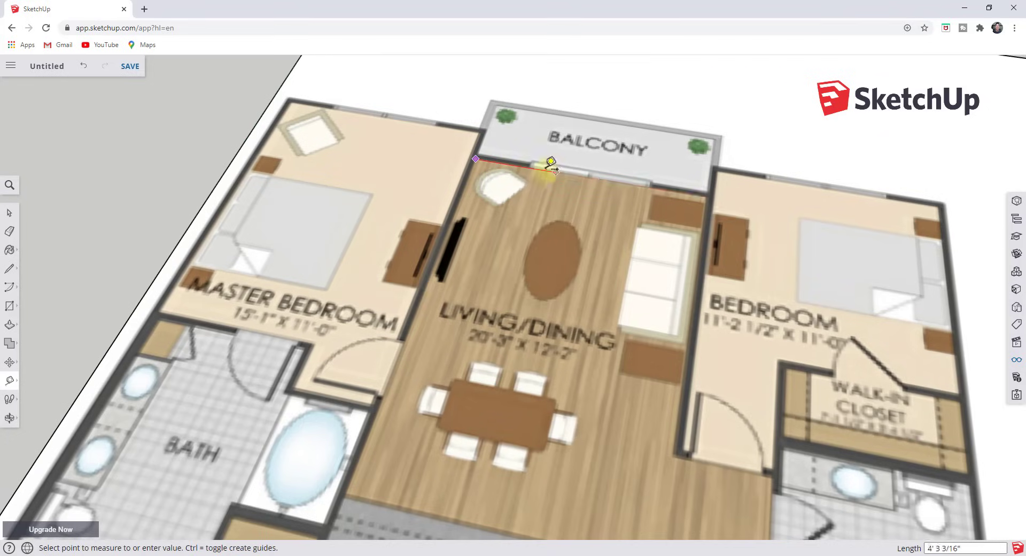
{"action": "scroll", "coordinate": [481, 160], "scroll_direction": "up", "scroll_amount": 6}
{"action": "scroll", "coordinate": [552, 153], "scroll_direction": "down", "scroll_amount": 3}
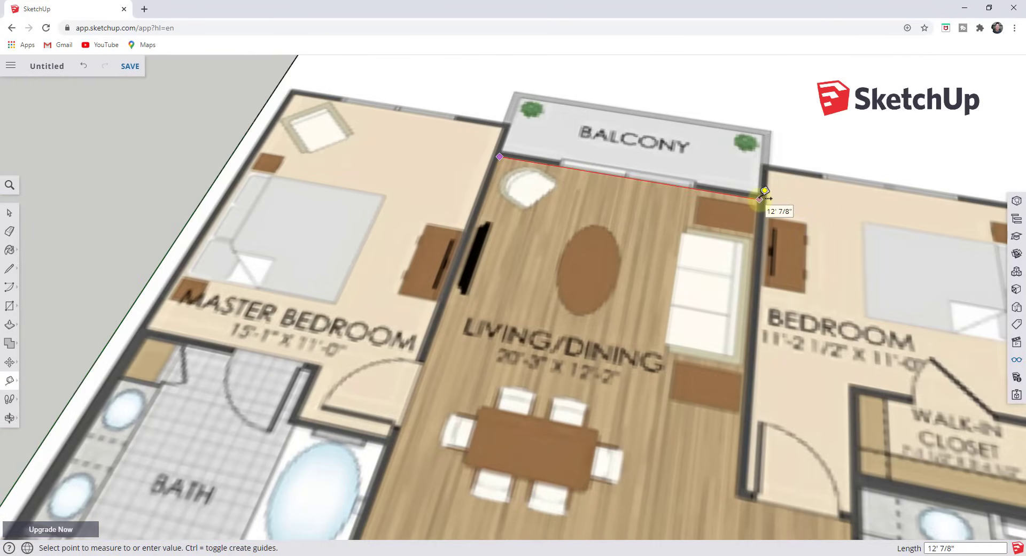
{"action": "left_click", "coordinate": [764, 190]}
{"action": "scroll", "coordinate": [758, 203], "scroll_direction": "down", "scroll_amount": 5}
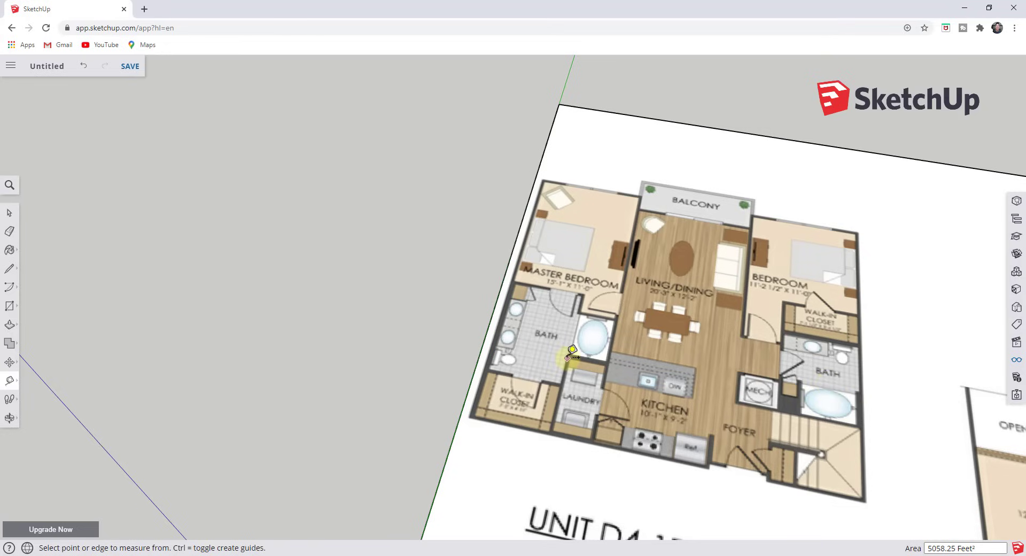
Examine the scaled floor plan and the dimension labels of the individual rooms
{"action": "scroll", "coordinate": [574, 349], "scroll_direction": "down", "scroll_amount": 2}
{"action": "scroll", "coordinate": [573, 350], "scroll_direction": "down", "scroll_amount": 1}
{"action": "scroll", "coordinate": [573, 350], "scroll_direction": "up", "scroll_amount": 2}
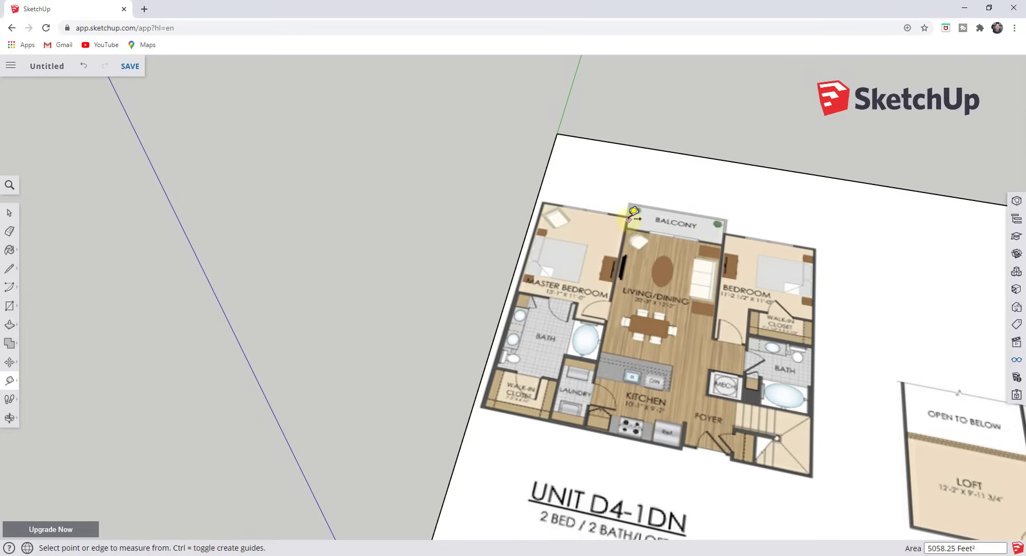
{"action": "scroll", "coordinate": [424, 354], "scroll_direction": "down", "scroll_amount": 2}
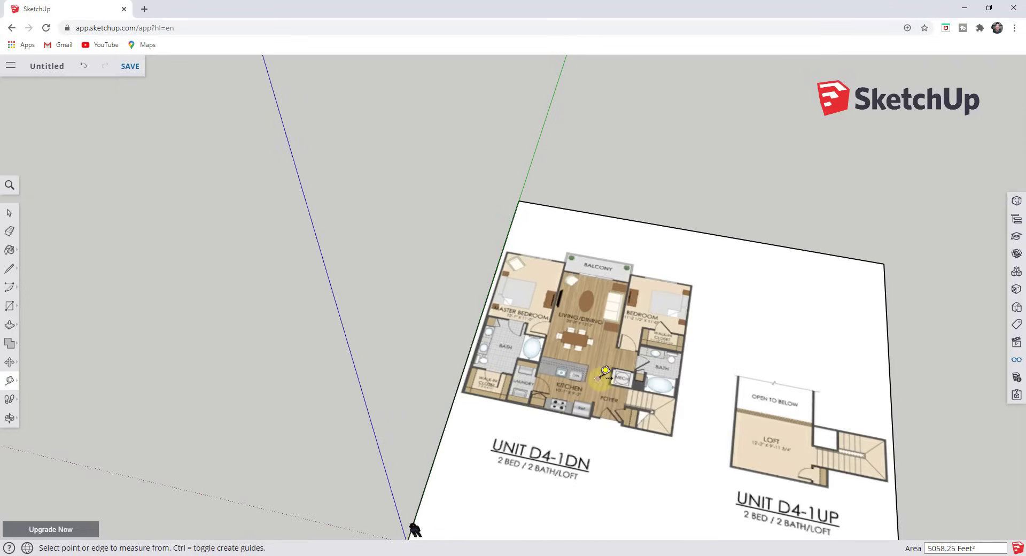
{"action": "key", "text": "space"}
{"action": "middle_click_drag", "start_coordinate": [613, 389], "coordinate": [610, 355]}
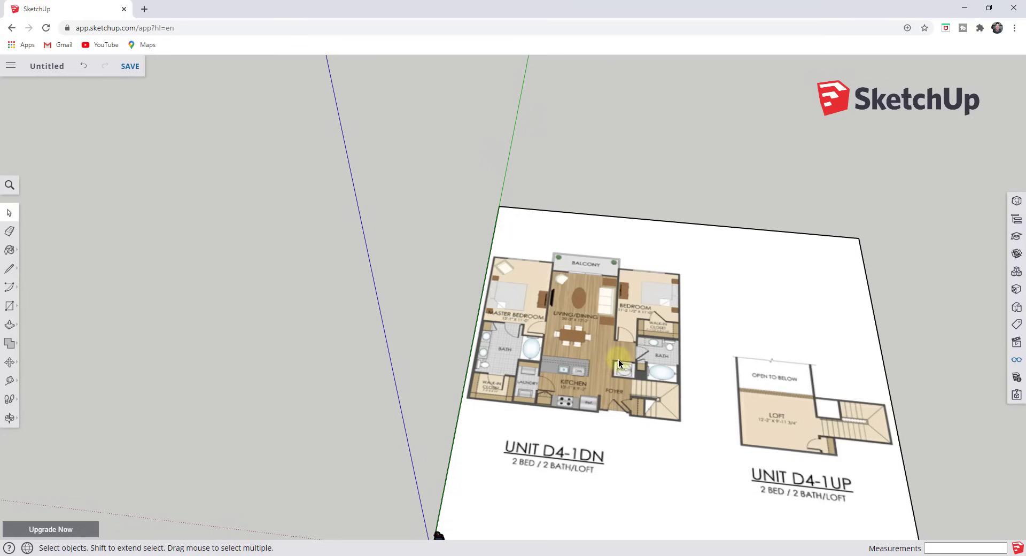
{"action": "scroll", "coordinate": [551, 296], "scroll_direction": "up", "scroll_amount": 6}
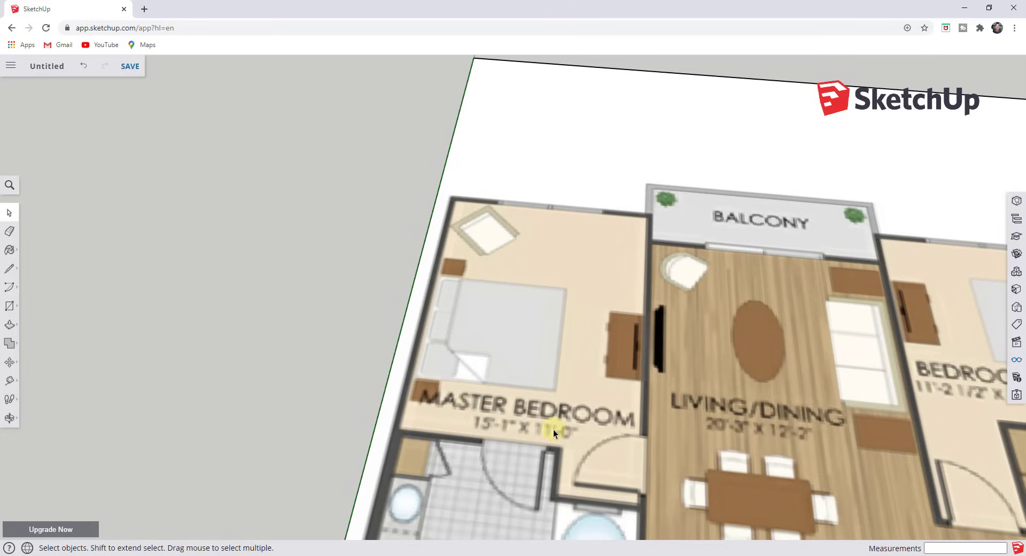
{"action": "scroll", "coordinate": [551, 429], "scroll_direction": "down", "scroll_amount": 5}
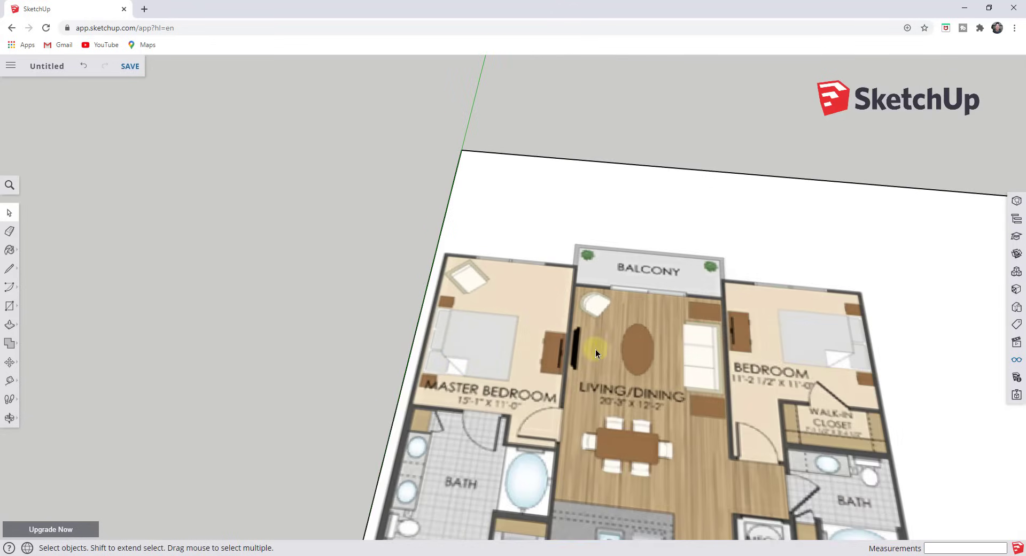
{"action": "scroll", "coordinate": [508, 408], "scroll_direction": "down", "scroll_amount": 3}
{"action": "scroll", "coordinate": [486, 377], "scroll_direction": "up", "scroll_amount": 2}
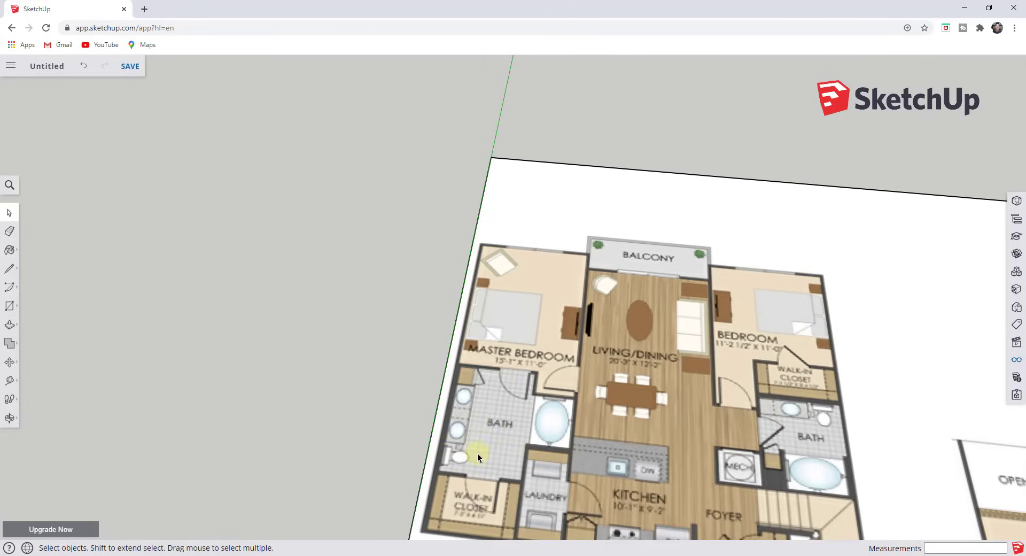
Draw an 11' line along the master bedroom's window wall, starting at its outer-side inner corner
{"action": "scroll", "coordinate": [549, 307], "scroll_direction": "up", "scroll_amount": 3}
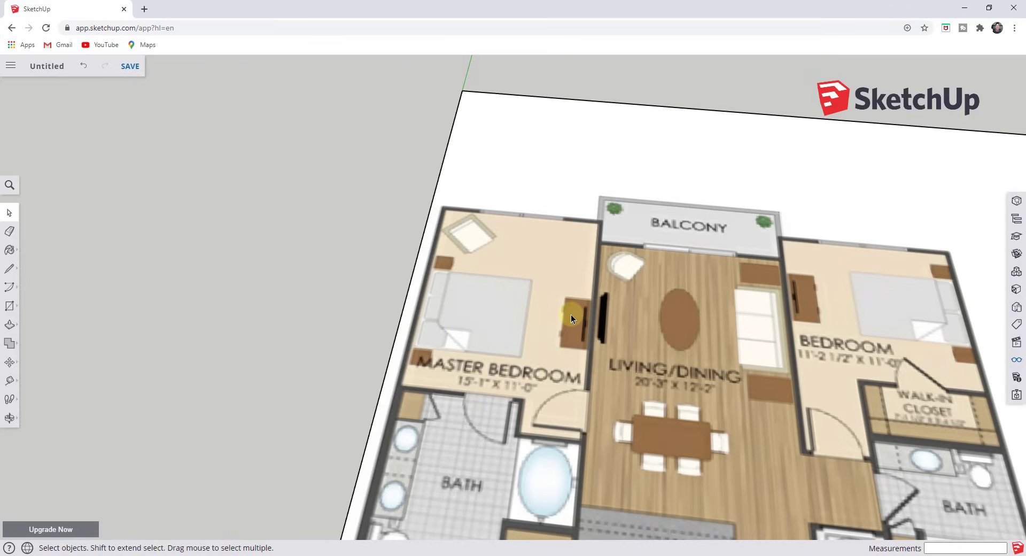
{"action": "key", "text": "l"}
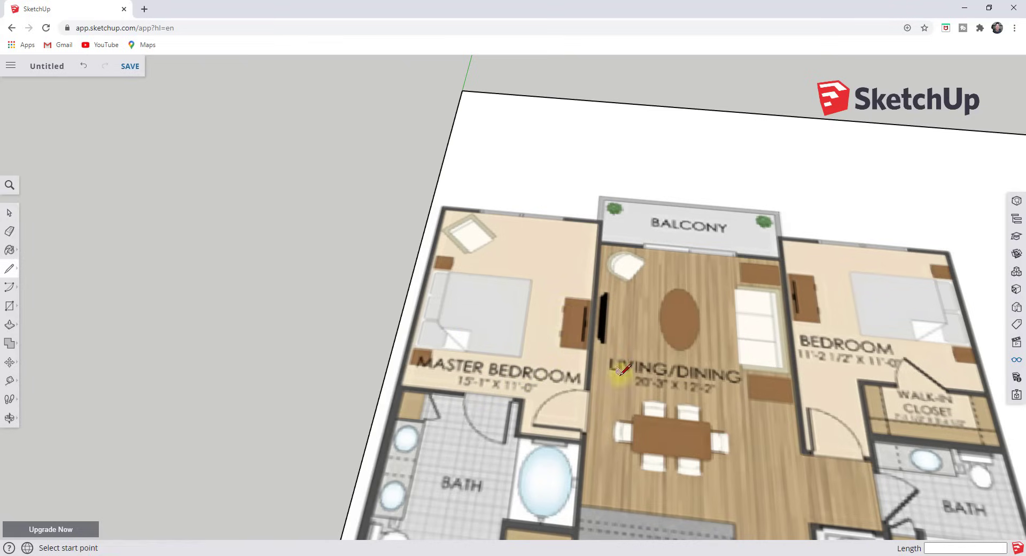
{"action": "mouse_move", "coordinate": [618, 374]}
{"action": "middle_mouse_down"}
{"action": "mouse_move", "coordinate": [623, 427]}
{"action": "mouse_move", "coordinate": [543, 265]}
{"action": "middle_mouse_up"}
{"action": "scroll", "coordinate": [467, 313], "scroll_direction": "up", "scroll_amount": 6}
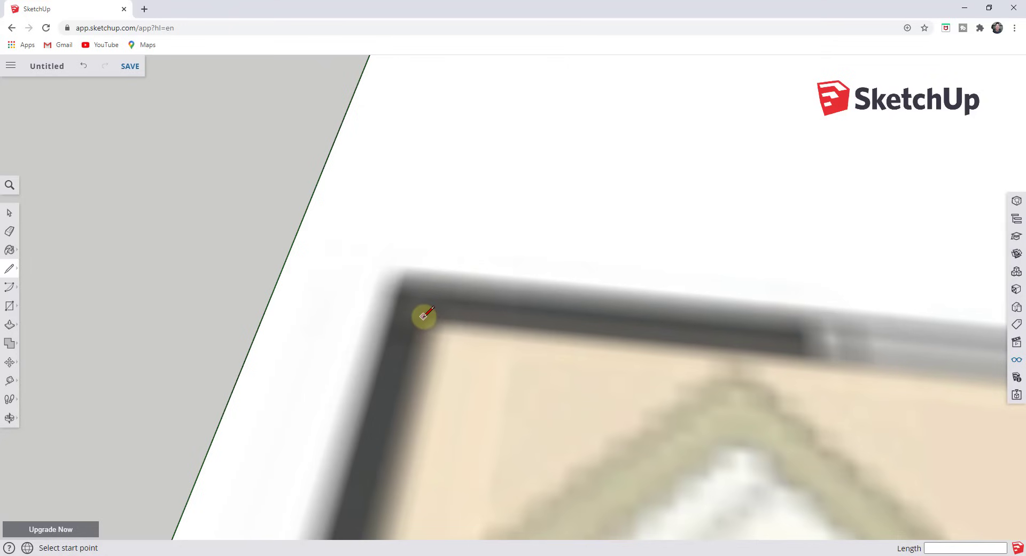
{"action": "left_click", "coordinate": [425, 314]}
{"action": "scroll", "coordinate": [424, 315], "scroll_direction": "down", "scroll_amount": 4}
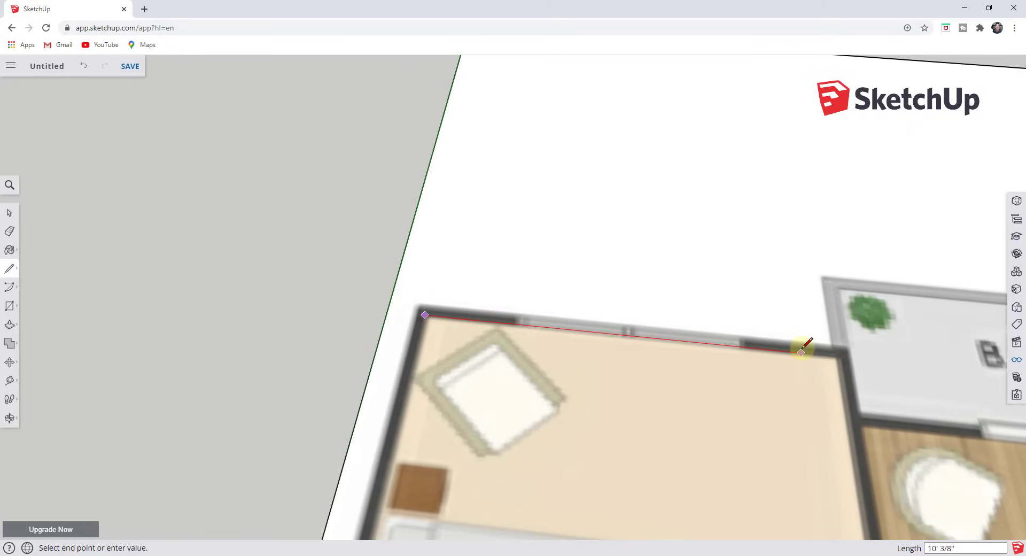
{"action": "key", "text": "Escape"}
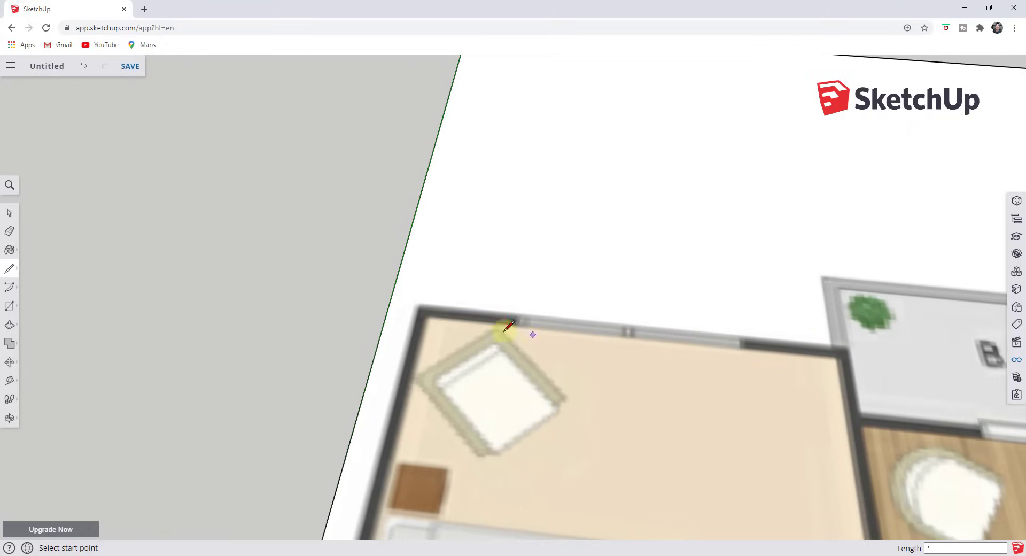
{"action": "left_click", "coordinate": [426, 316]}
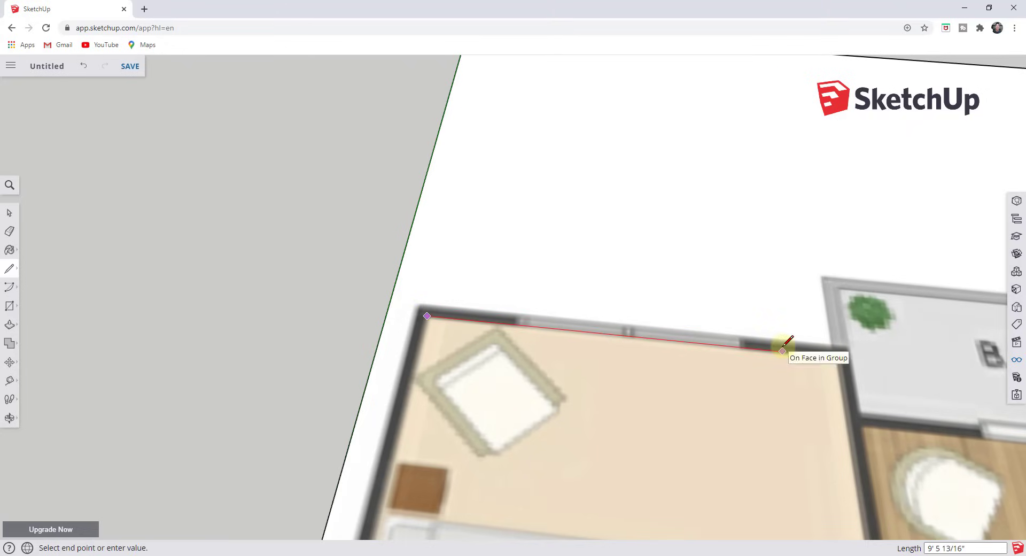
{"action": "type", "text": "11"}
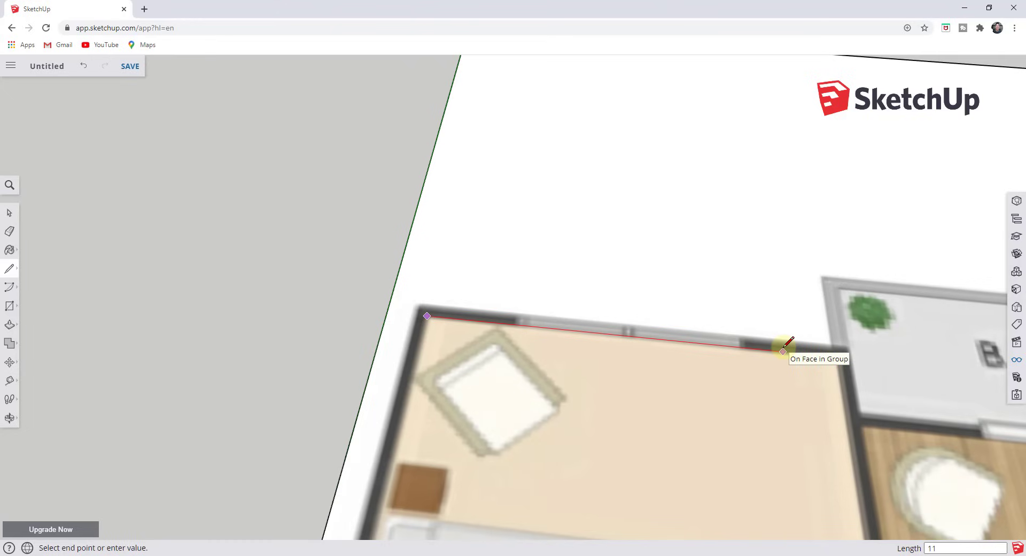
{"action": "key", "text": "Return"}
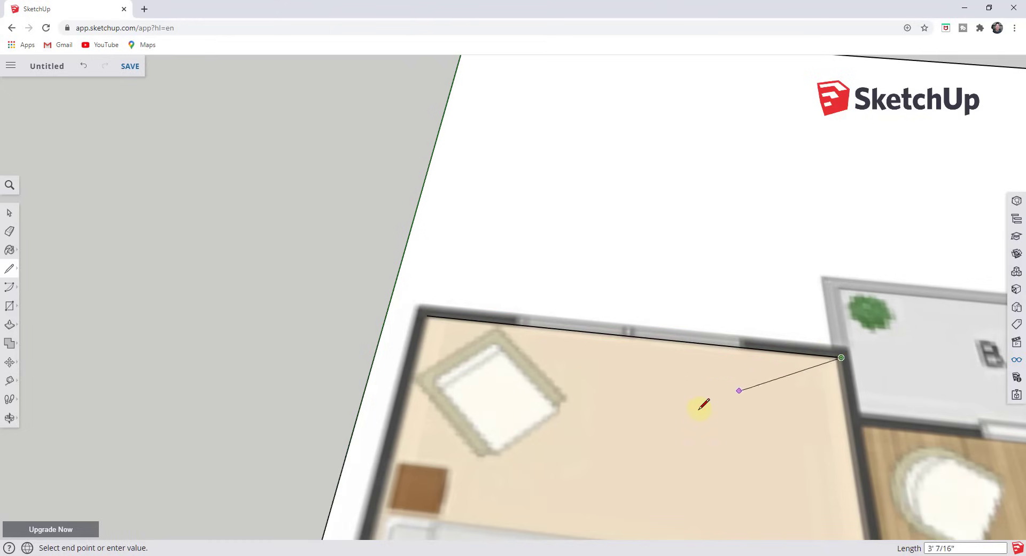
{"action": "scroll", "coordinate": [586, 354], "scroll_direction": "down", "scroll_amount": 3}
{"action": "mouse_move", "coordinate": [586, 355]}
{"action": "middle_mouse_down"}
{"action": "mouse_move", "coordinate": [683, 472]}
{"action": "mouse_move", "coordinate": [750, 374]}
{"action": "middle_mouse_up"}
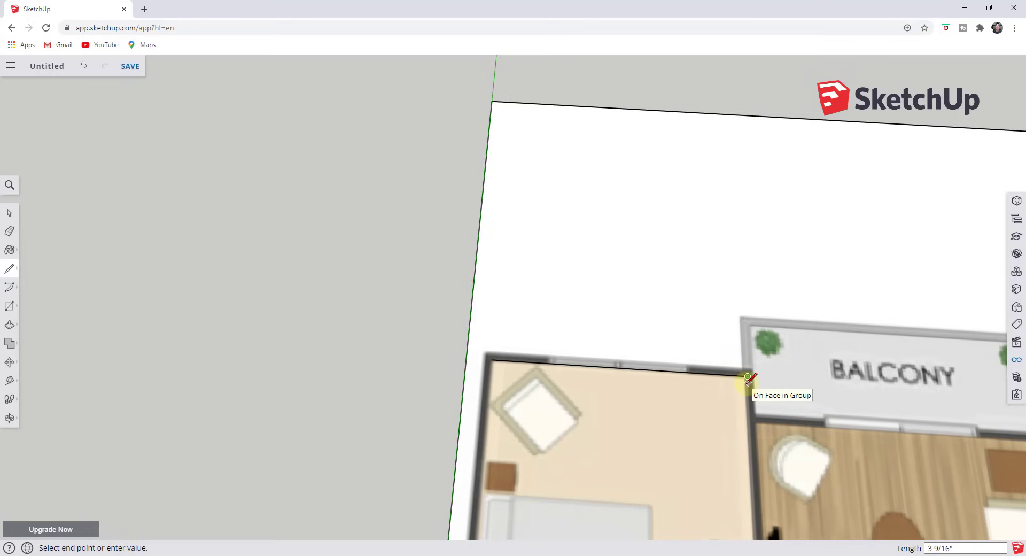
{"action": "key", "text": "space"}
Draw a 15'1" line from the same window-wall corner along the master bedroom's exterior side wall towards the bath
{"action": "scroll", "coordinate": [802, 318], "scroll_direction": "down", "scroll_amount": 5}
{"action": "scroll", "coordinate": [737, 476], "scroll_direction": "up", "scroll_amount": 3}
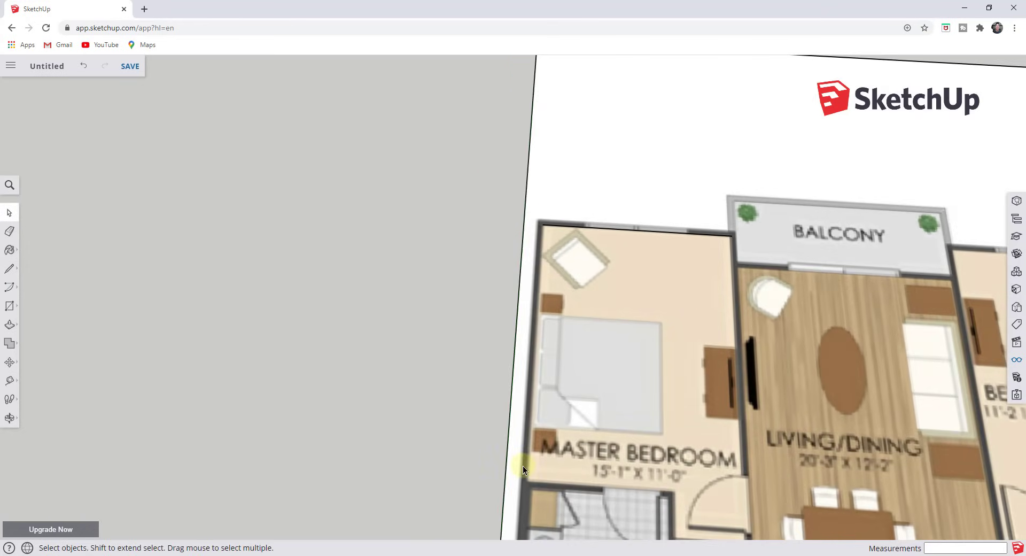
{"action": "key", "text": "l"}
{"action": "left_click", "coordinate": [542, 224]}
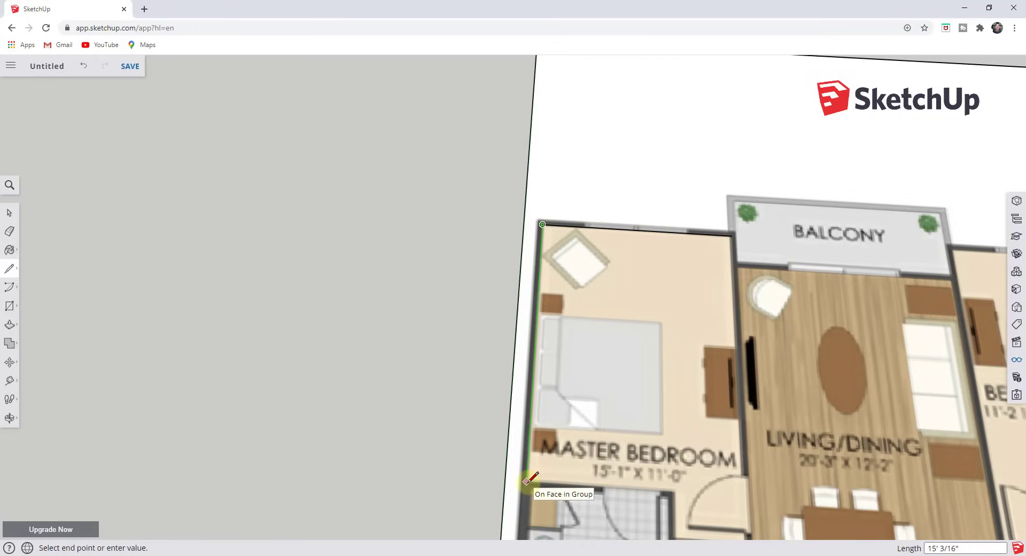
{"action": "type", "text": "15'1"}
{"action": "key", "text": "Return"}
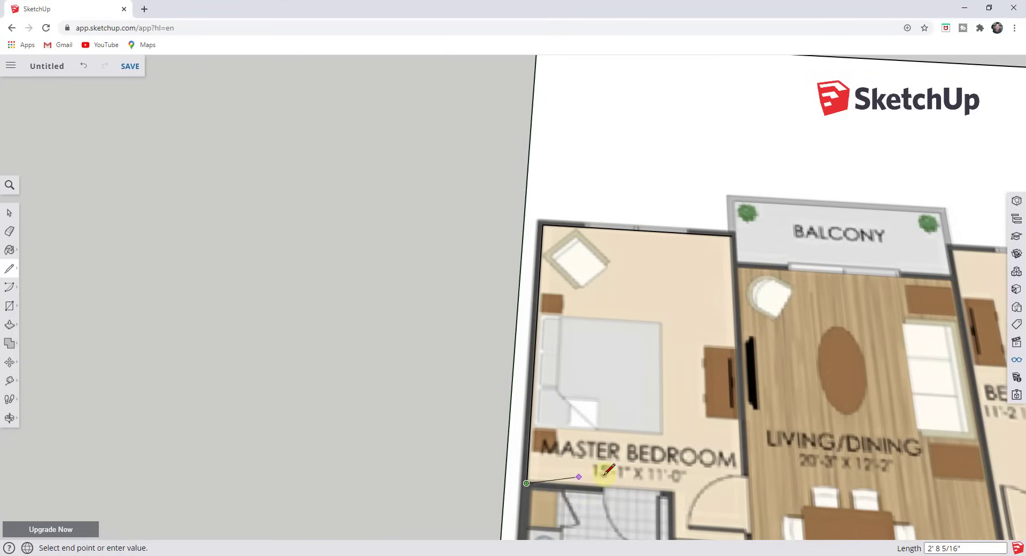
{"action": "key", "text": "space"}
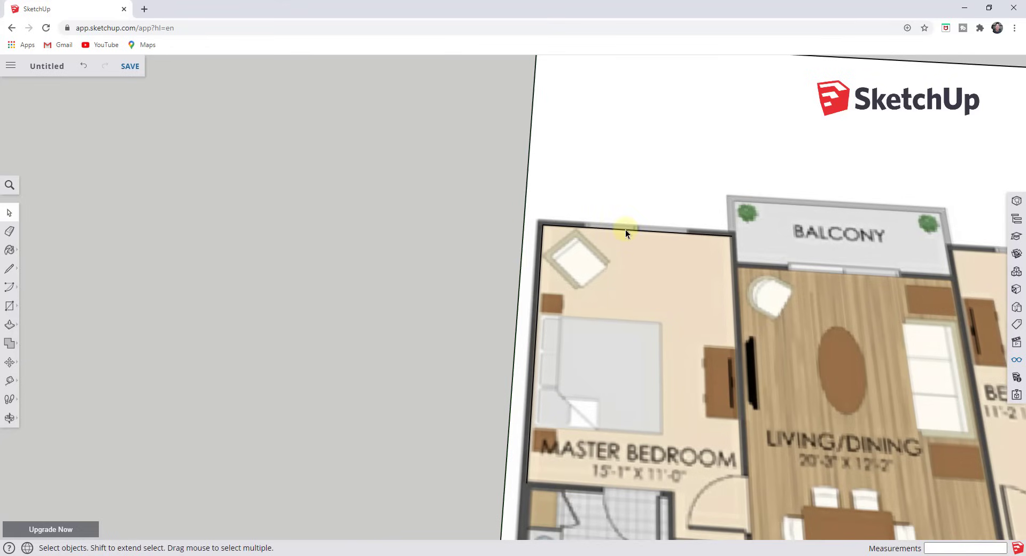
Compare the two traced master bedroom lines with the floor plan and inspect the layout of the remaining rooms
{"action": "scroll", "coordinate": [625, 232], "scroll_direction": "up", "scroll_amount": 2}
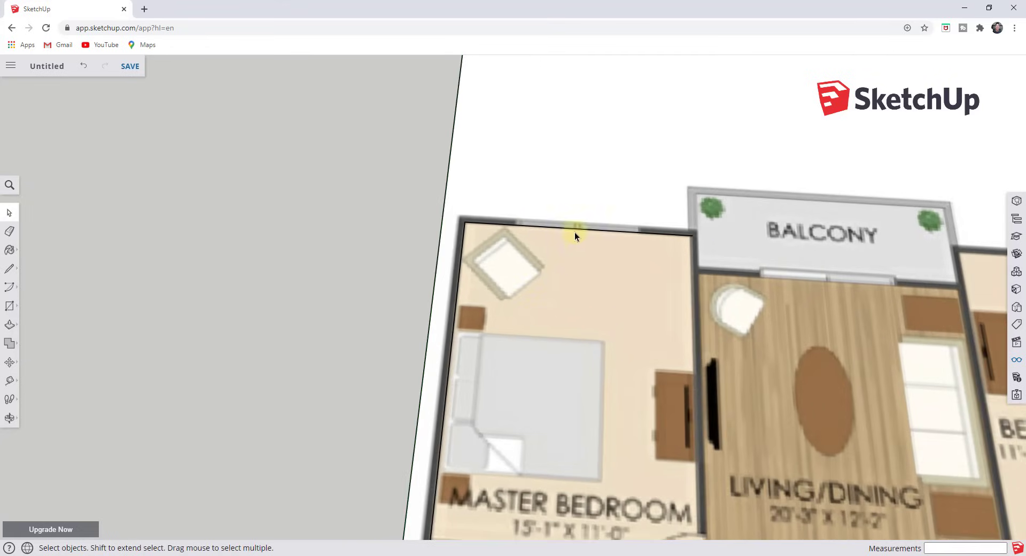
{"action": "scroll", "coordinate": [574, 235], "scroll_direction": "down", "scroll_amount": 3}
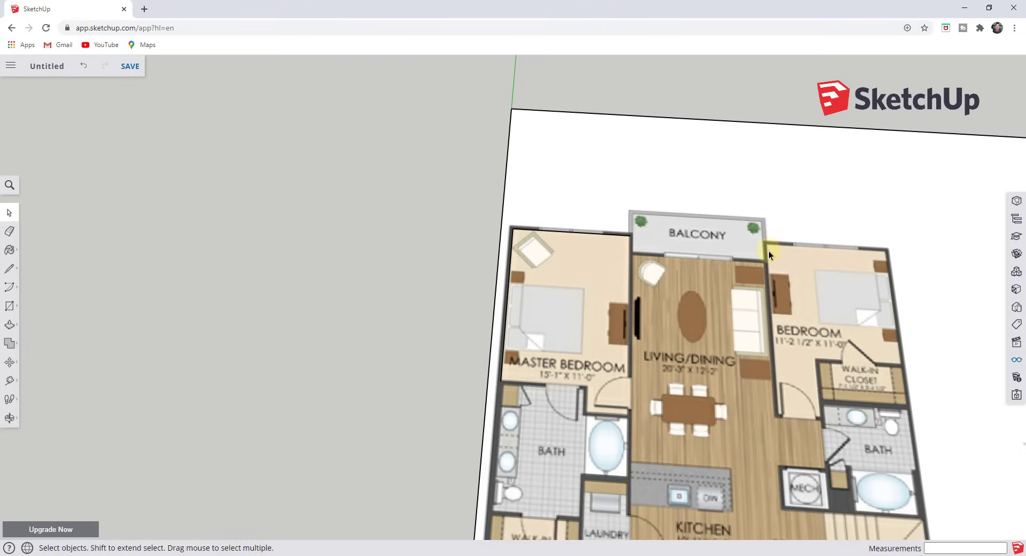
{"action": "scroll", "coordinate": [575, 188], "scroll_direction": "down", "scroll_amount": 5}
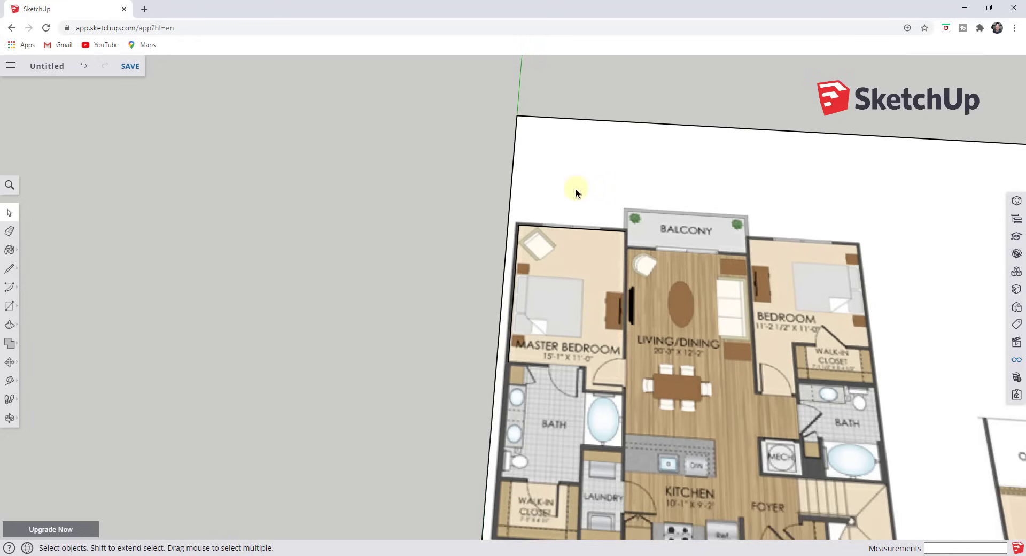
{"action": "scroll", "coordinate": [501, 263], "scroll_direction": "up", "scroll_amount": 3}
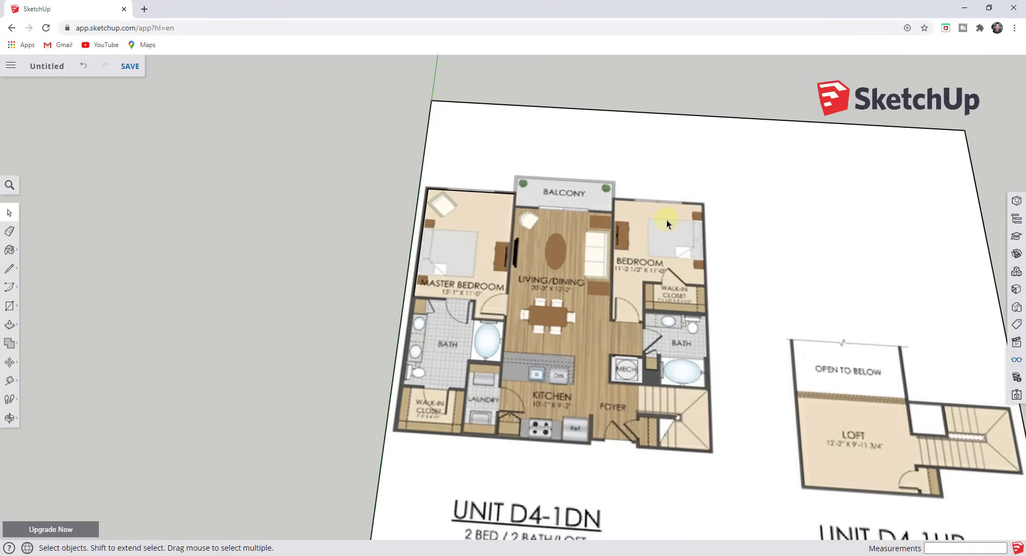
{"action": "scroll", "coordinate": [642, 201], "scroll_direction": "up", "scroll_amount": 2}
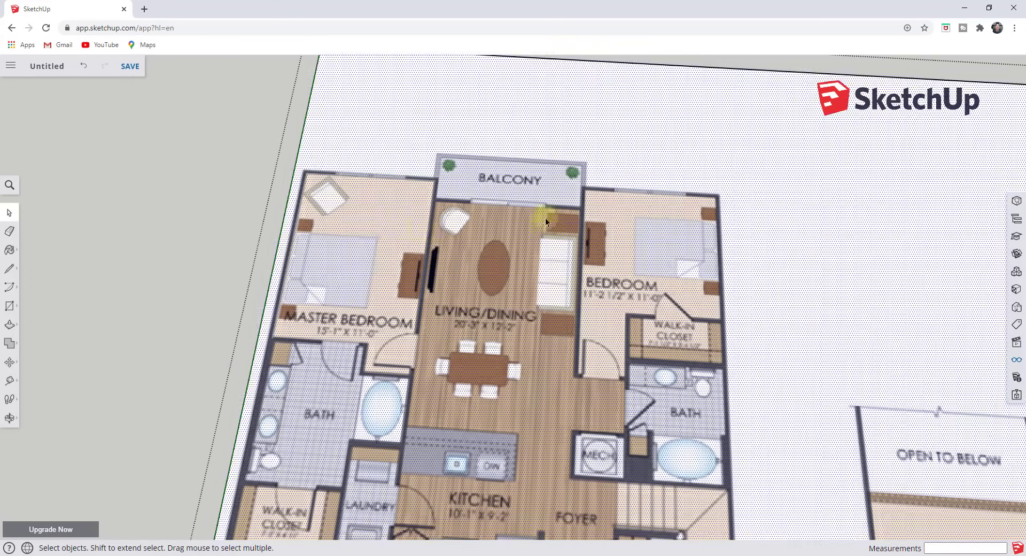
{"action": "scroll", "coordinate": [512, 216], "scroll_direction": "down", "scroll_amount": 2}
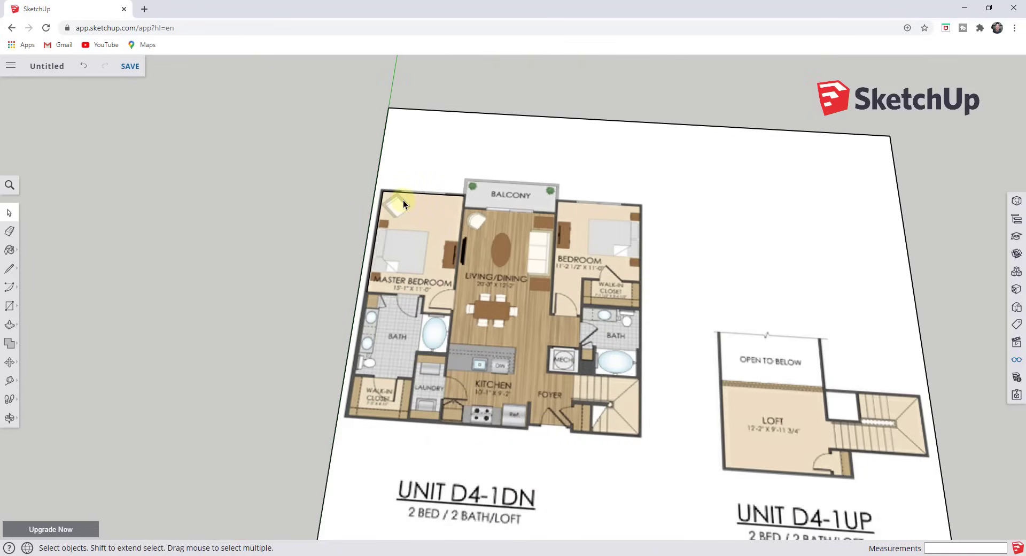
{"action": "scroll", "coordinate": [390, 255], "scroll_direction": "up", "scroll_amount": 4}
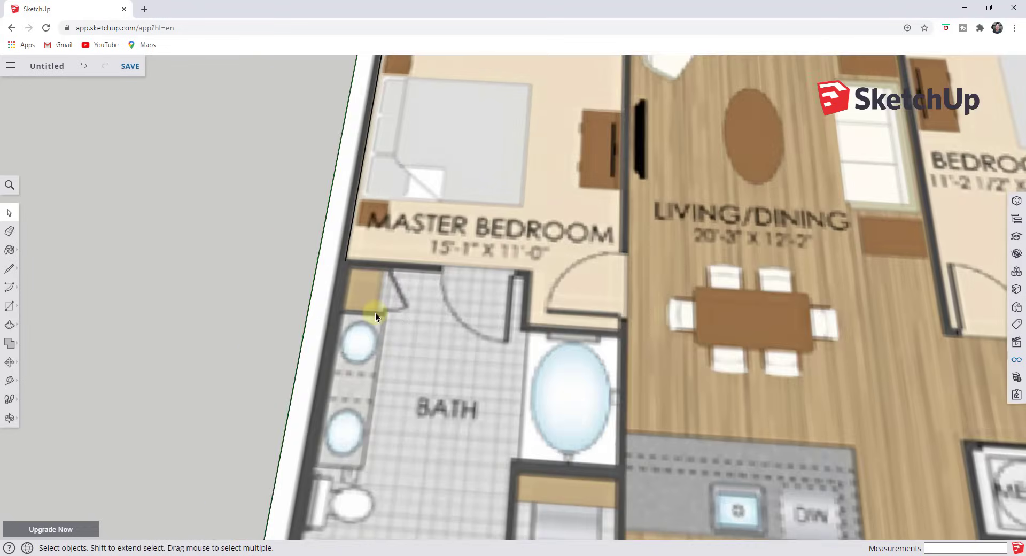
{"action": "scroll", "coordinate": [322, 298], "scroll_direction": "down", "scroll_amount": 1}
{"action": "scroll", "coordinate": [320, 294], "scroll_direction": "down", "scroll_amount": 3}
{"action": "scroll", "coordinate": [318, 287], "scroll_direction": "up", "scroll_amount": 1}
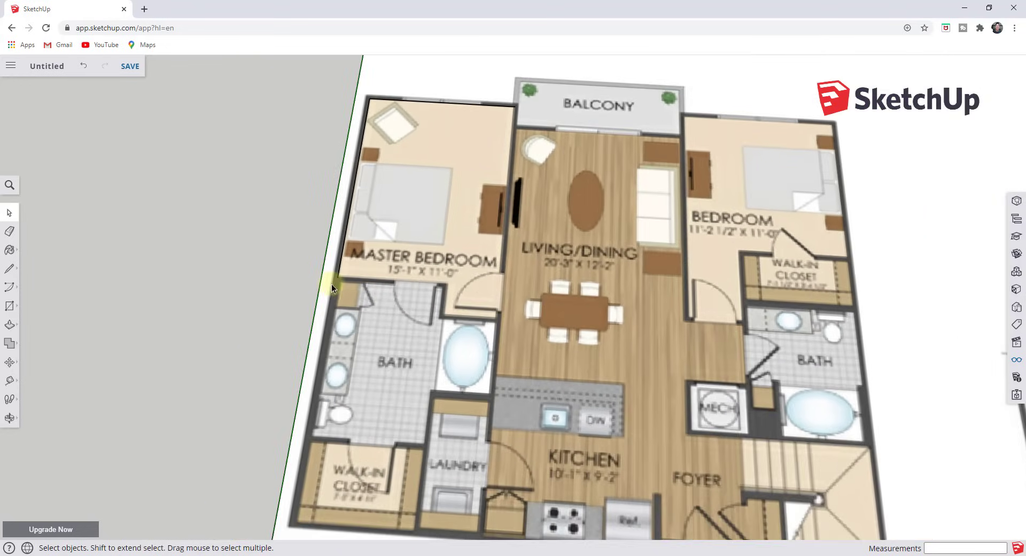
Extend the master bedroom's exterior side-wall line by 2" where it meets the bath wall
{"action": "scroll", "coordinate": [336, 278], "scroll_direction": "up", "scroll_amount": 2}
{"action": "key", "text": "l"}
{"action": "left_click", "coordinate": [337, 277]}
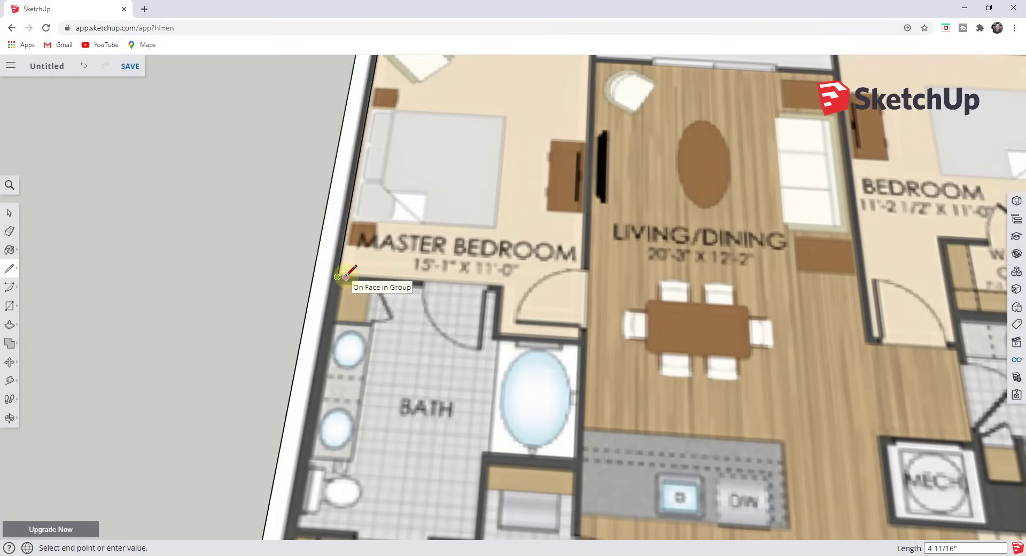
{"action": "scroll", "coordinate": [342, 275], "scroll_direction": "up", "scroll_amount": 5}
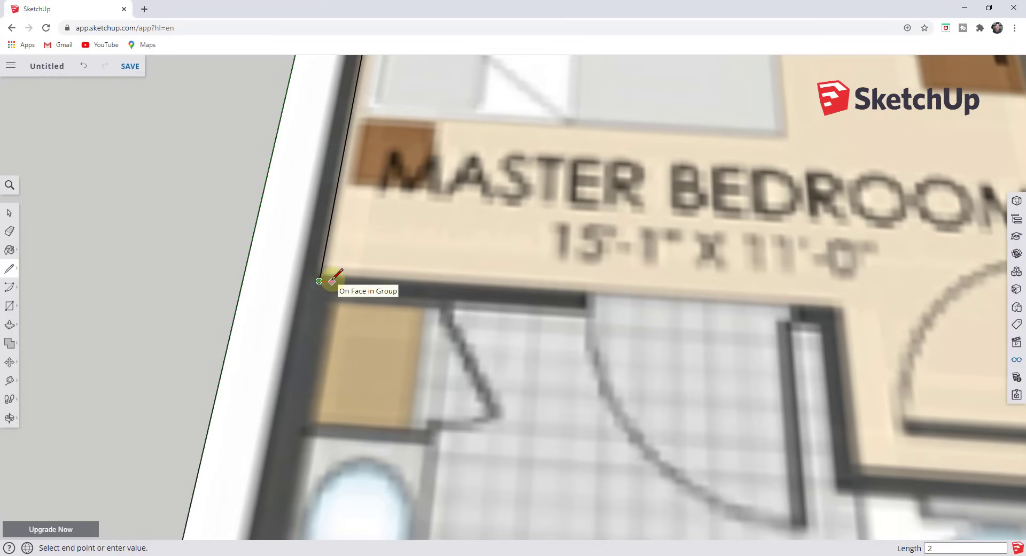
{"action": "left_click", "coordinate": [331, 281]}
Draw a 16'2" line from there along the exterior wall of the bath and walk-in closet to the closet's outer corner
{"action": "scroll", "coordinate": [331, 281], "scroll_direction": "down", "scroll_amount": 5}
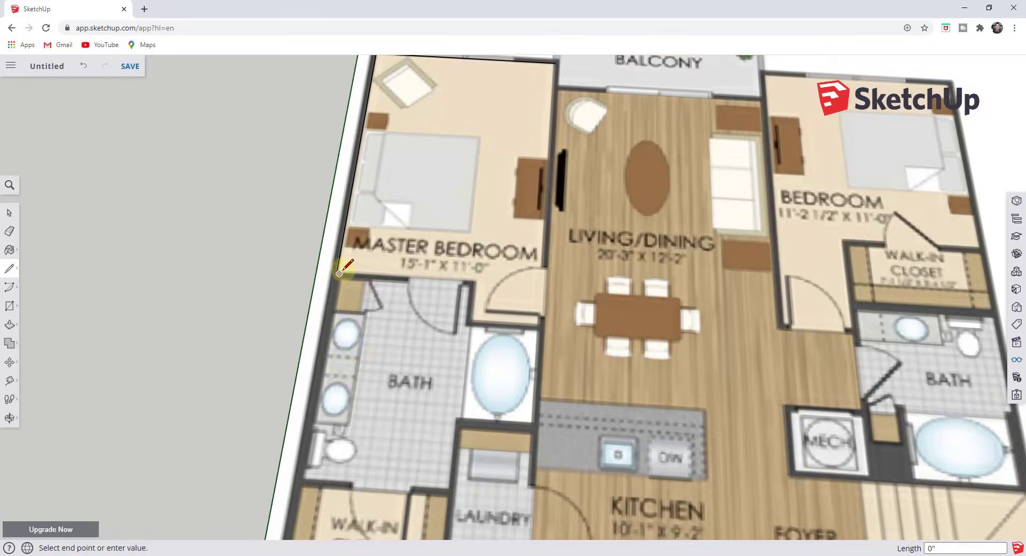
{"action": "scroll", "coordinate": [330, 450], "scroll_direction": "down", "scroll_amount": 4}
{"action": "scroll", "coordinate": [308, 489], "scroll_direction": "up", "scroll_amount": 3}
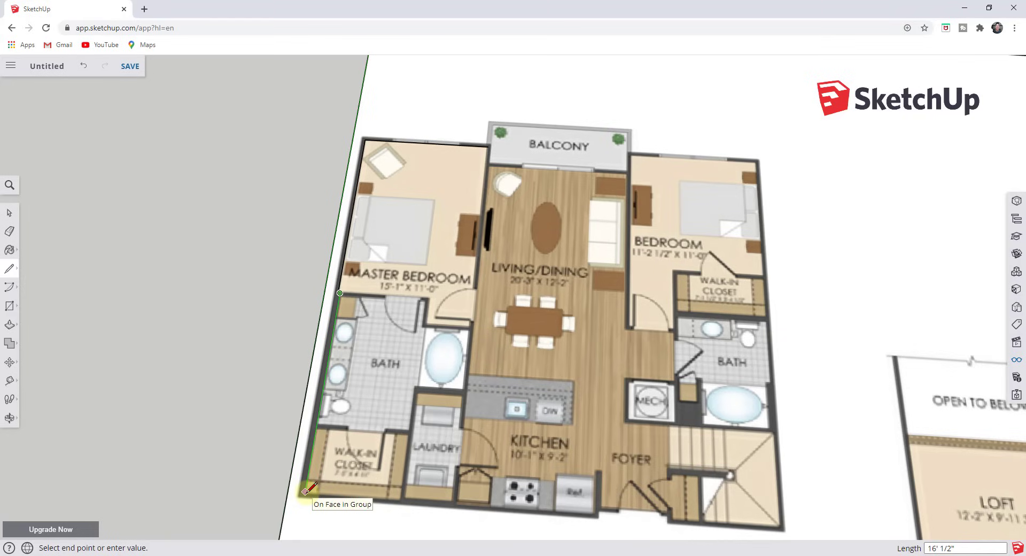
{"action": "scroll", "coordinate": [307, 489], "scroll_direction": "up", "scroll_amount": 5}
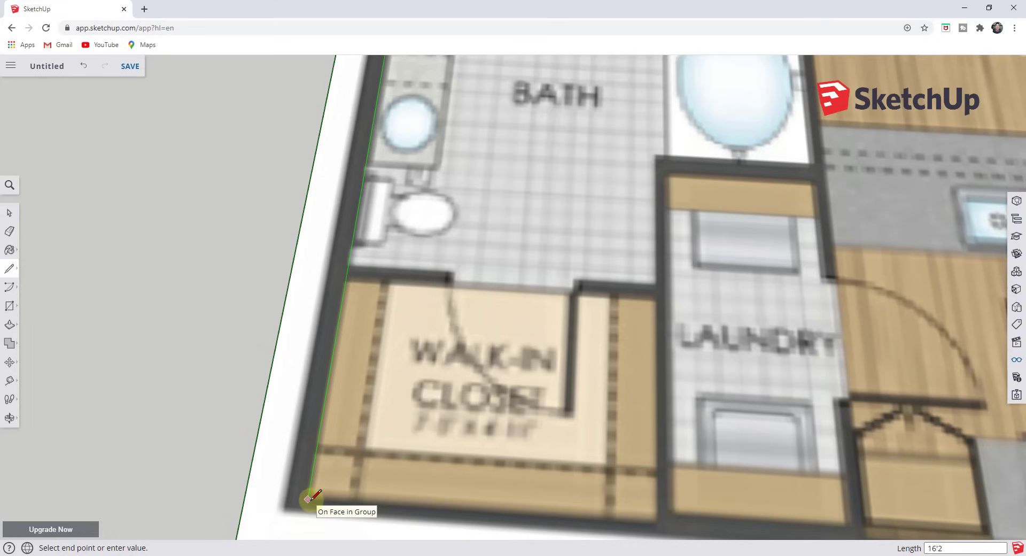
{"action": "left_click", "coordinate": [308, 498]}
{"action": "scroll", "coordinate": [309, 492], "scroll_direction": "down", "scroll_amount": 2}
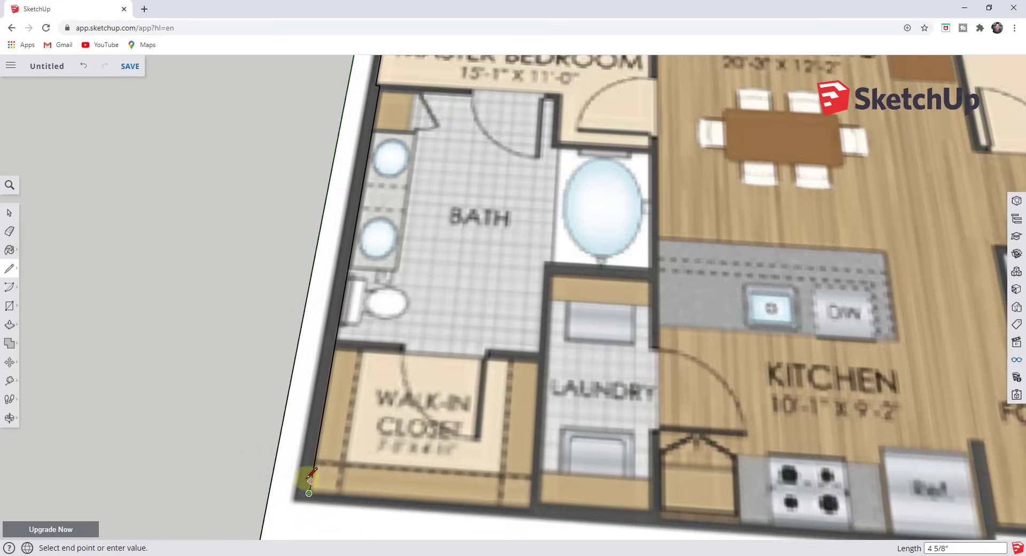
{"action": "scroll", "coordinate": [310, 477], "scroll_direction": "down", "scroll_amount": 3}
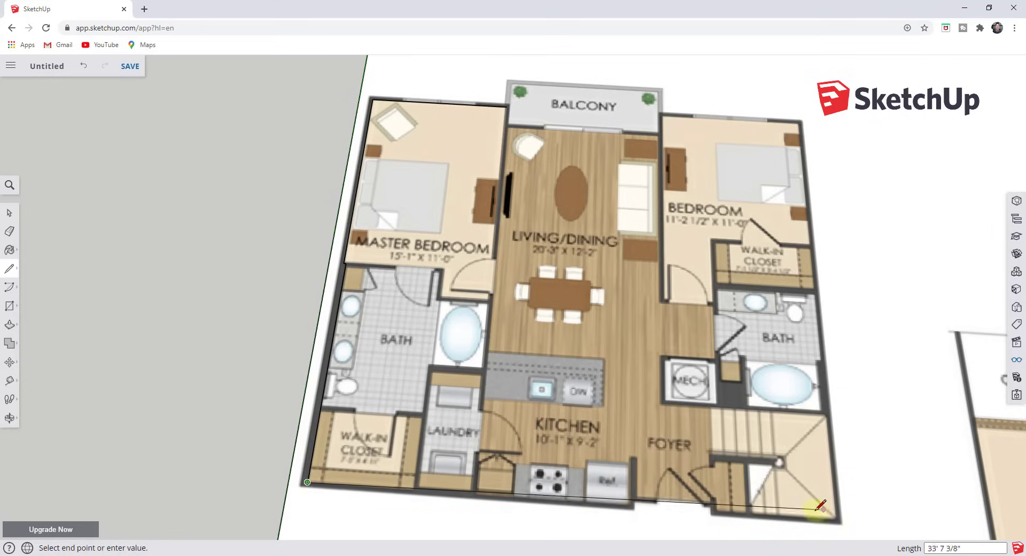
{"action": "key", "text": "space"}
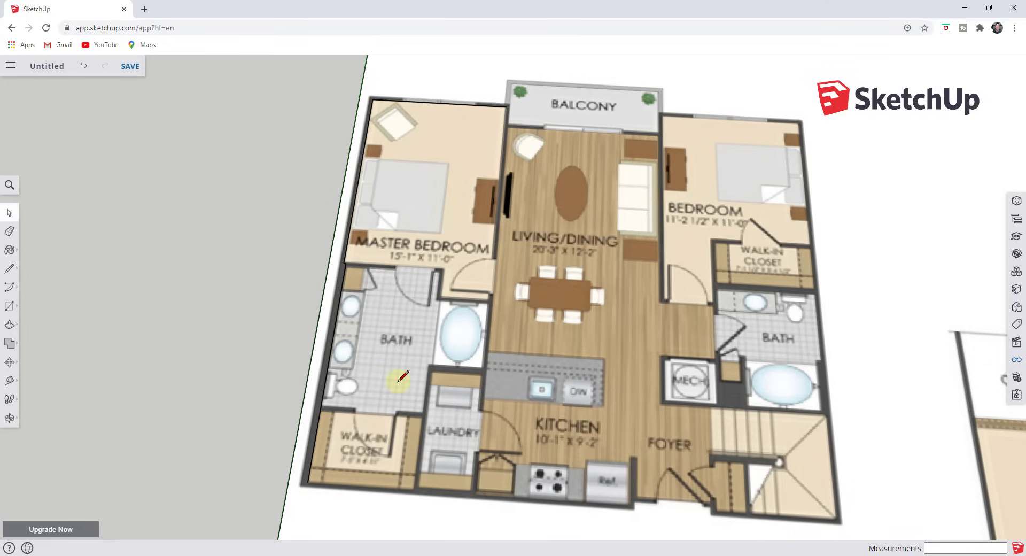
{"action": "key", "text": "l"}
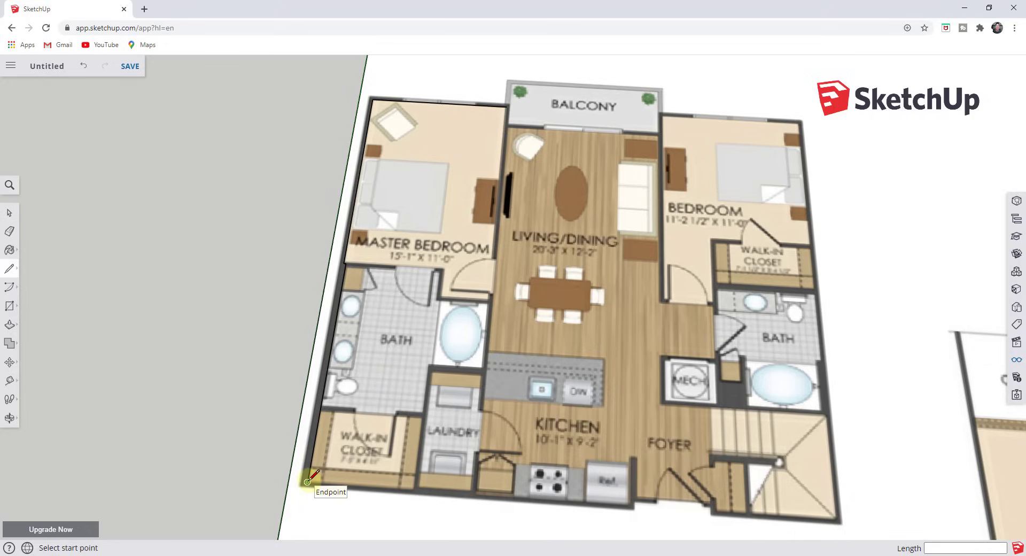
{"action": "left_click", "coordinate": [308, 482]}
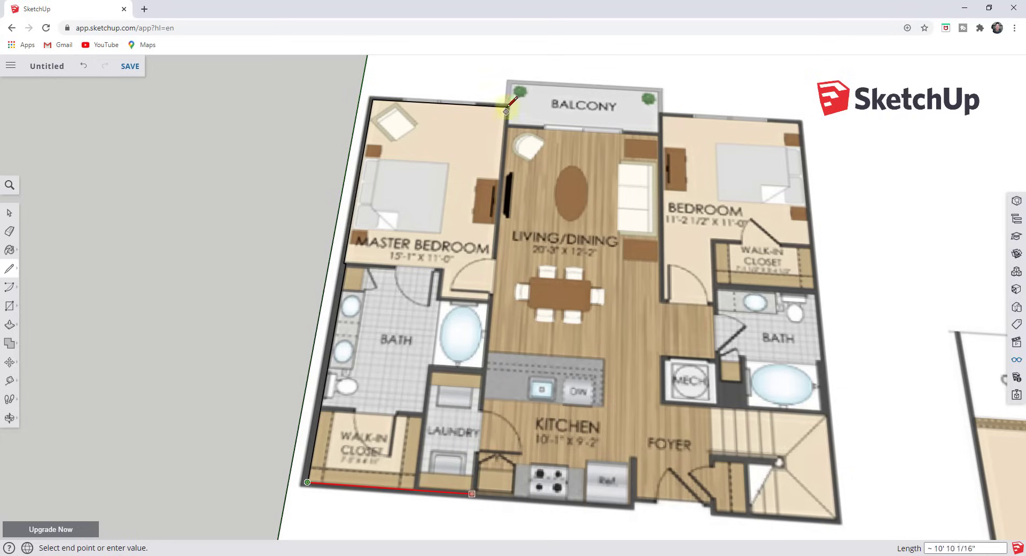
{"action": "key", "text": "space"}
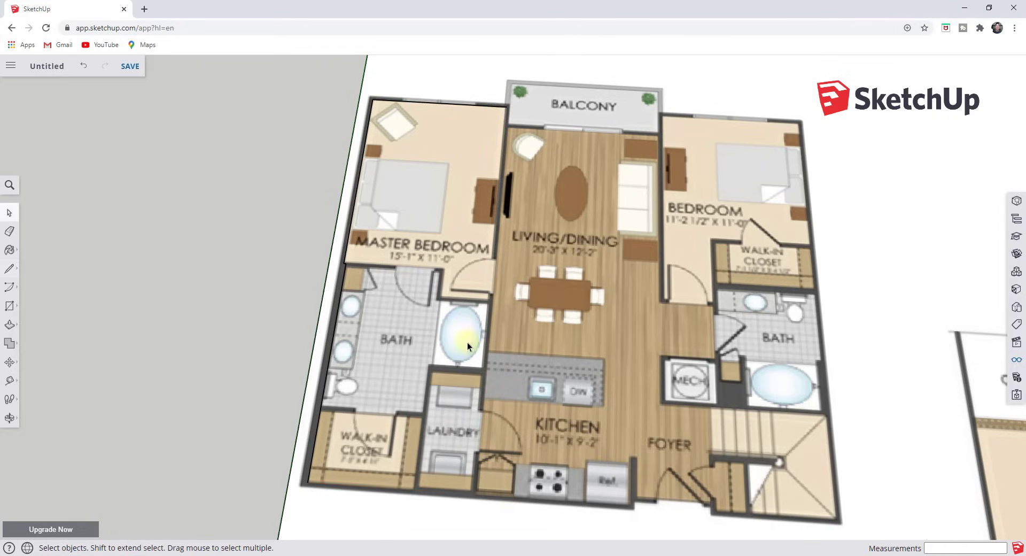
Draw a 10'10" line from the closet corner along the closet and laundry's outer wall, aligned with the end of the master bedroom's window-wall line
{"action": "key", "text": "l"}
{"action": "left_click", "coordinate": [308, 482]}
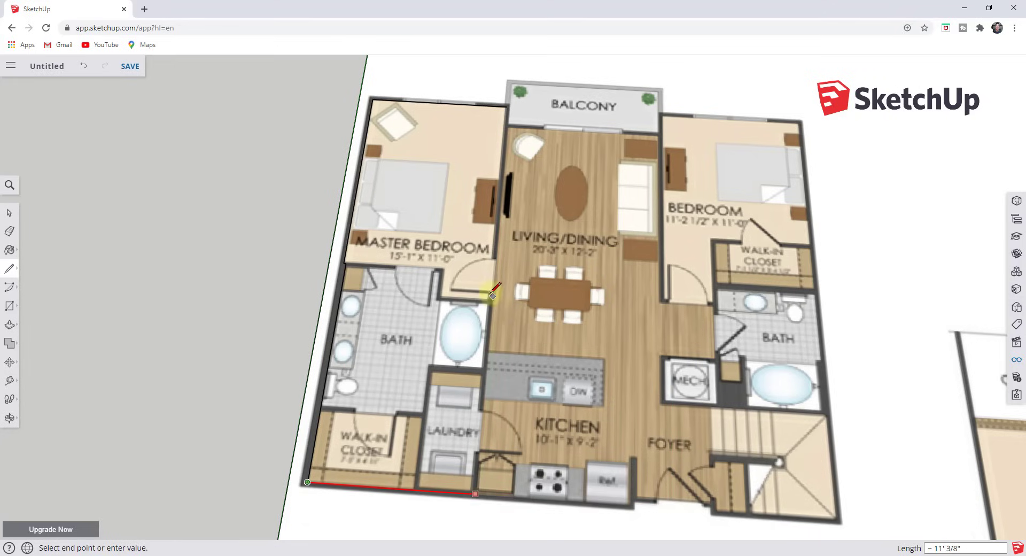
{"action": "left_click", "coordinate": [506, 106]}
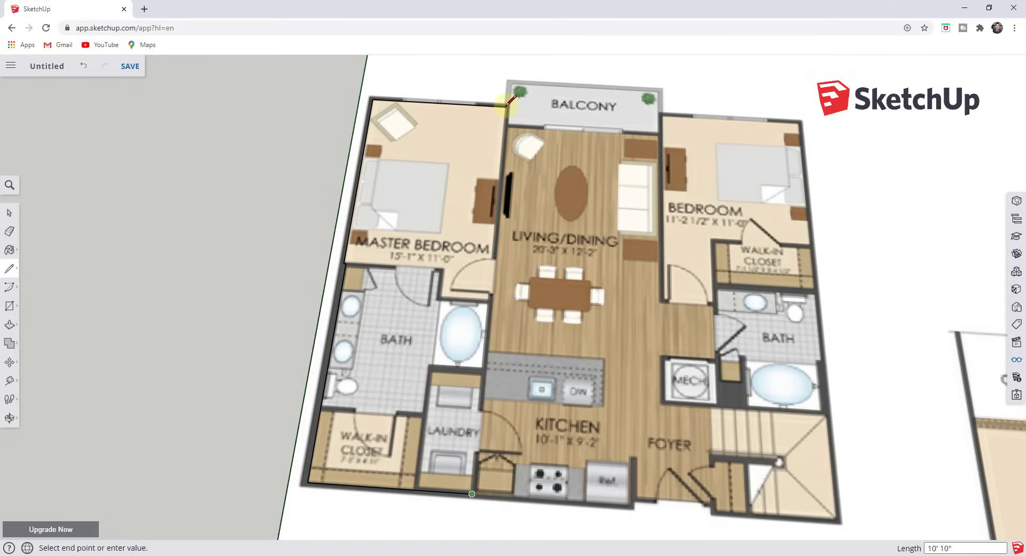
{"action": "key", "text": "space"}
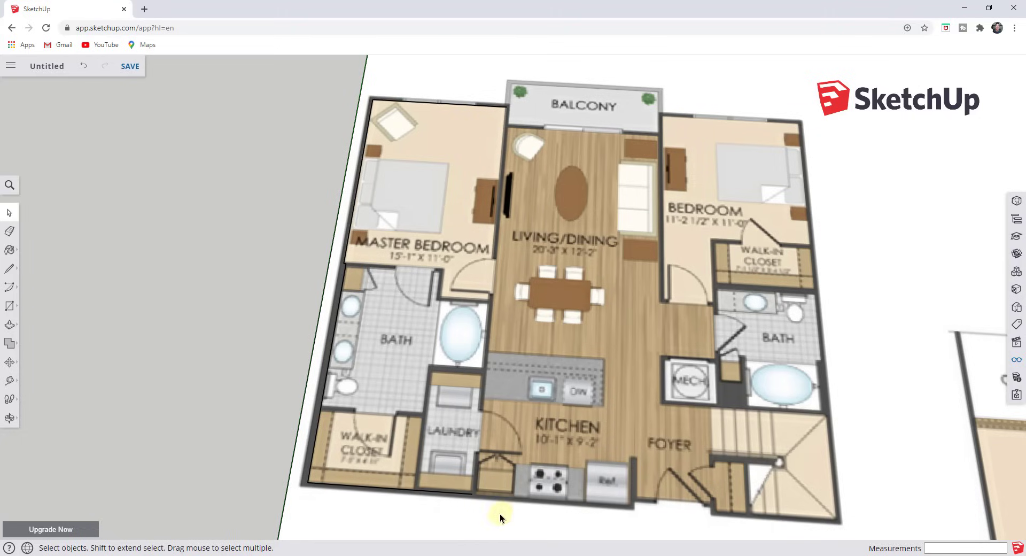
Draw a line about 2' long from the balcony end of the master bedroom's window wall along the balcony's side to the living room wall
{"action": "scroll", "coordinate": [527, 213], "scroll_direction": "up", "scroll_amount": 4}
{"action": "scroll", "coordinate": [480, 231], "scroll_direction": "down", "scroll_amount": 5}
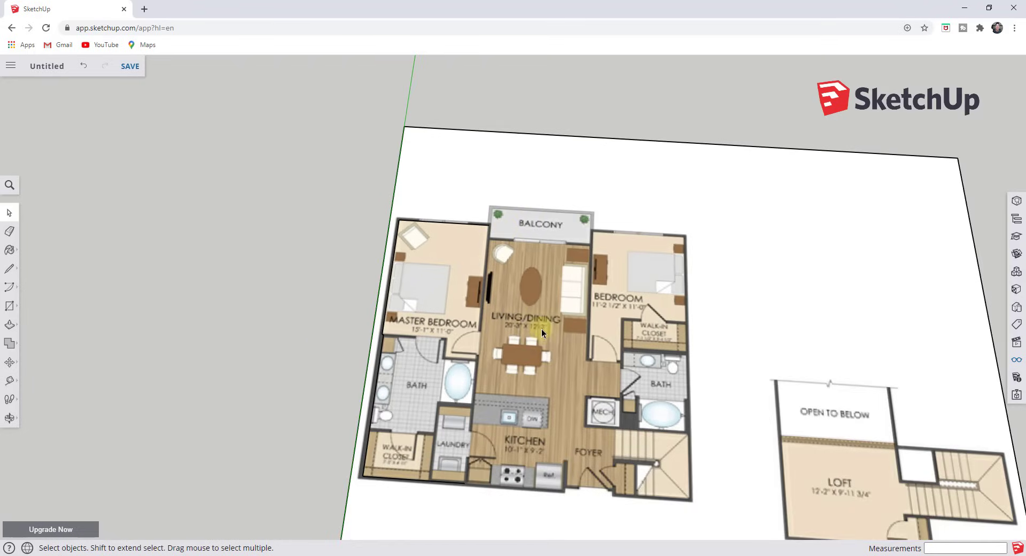
{"action": "scroll", "coordinate": [529, 330], "scroll_direction": "up", "scroll_amount": 2}
{"action": "scroll", "coordinate": [514, 318], "scroll_direction": "down", "scroll_amount": 2}
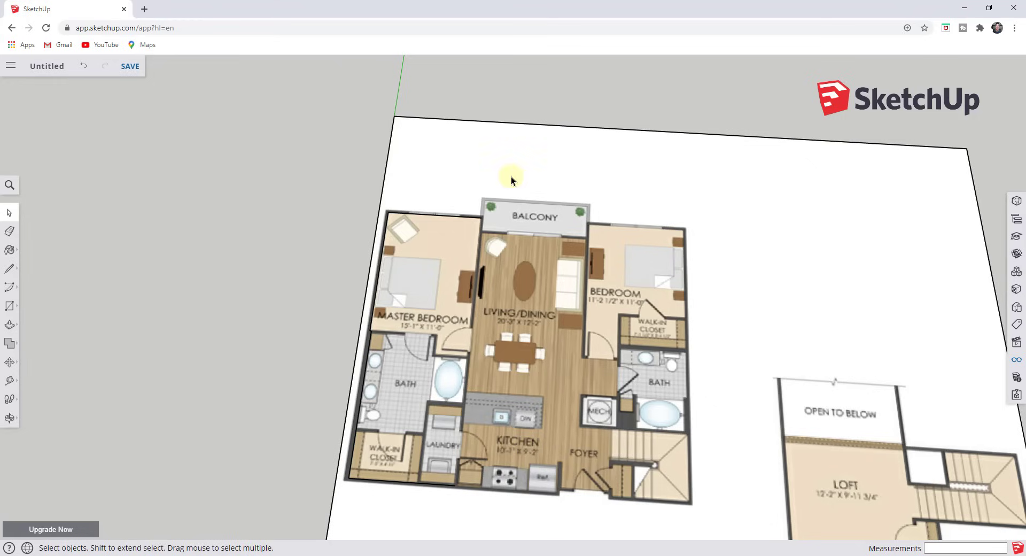
{"action": "scroll", "coordinate": [492, 232], "scroll_direction": "up", "scroll_amount": 5}
{"action": "key", "text": "l"}
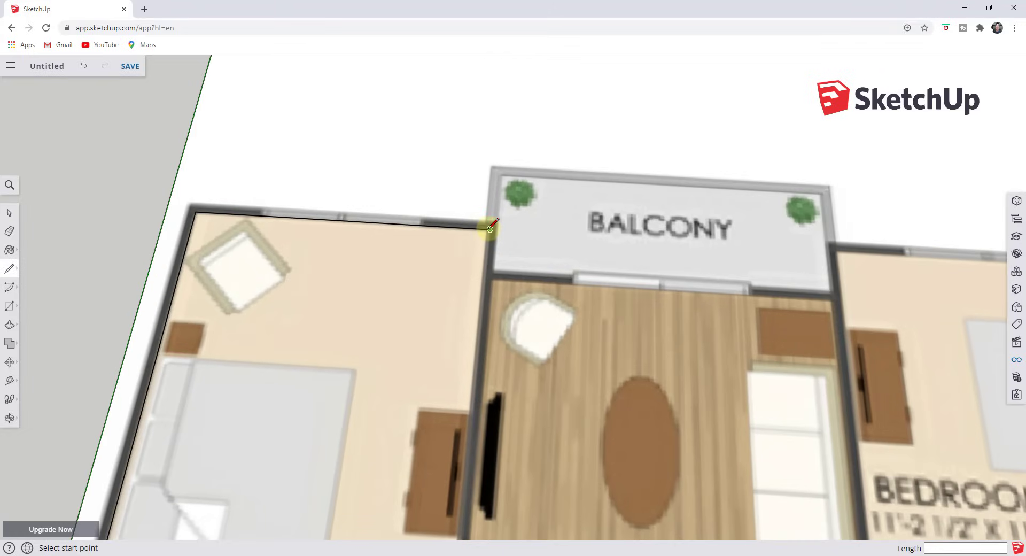
{"action": "left_click", "coordinate": [490, 229]}
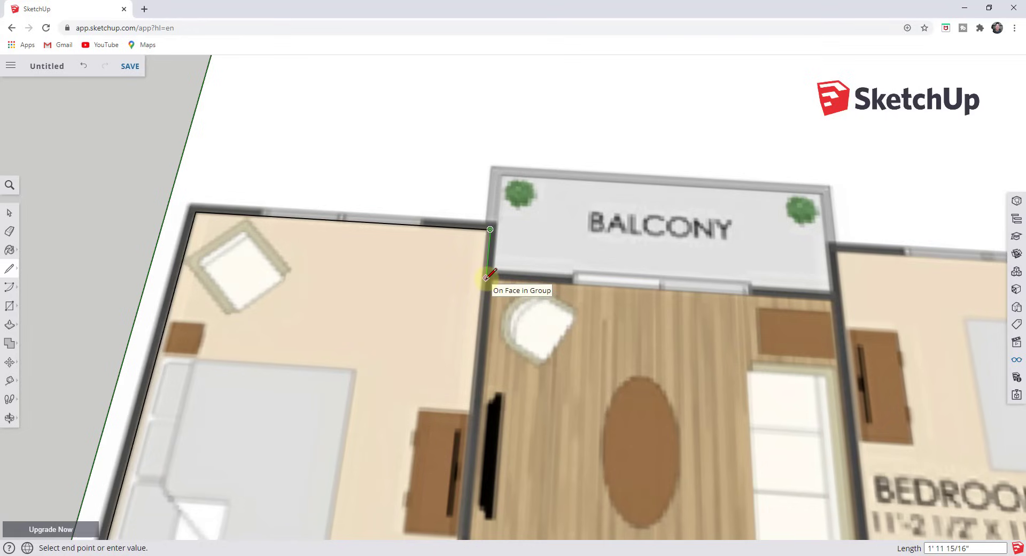
{"action": "left_click", "coordinate": [486, 278]}
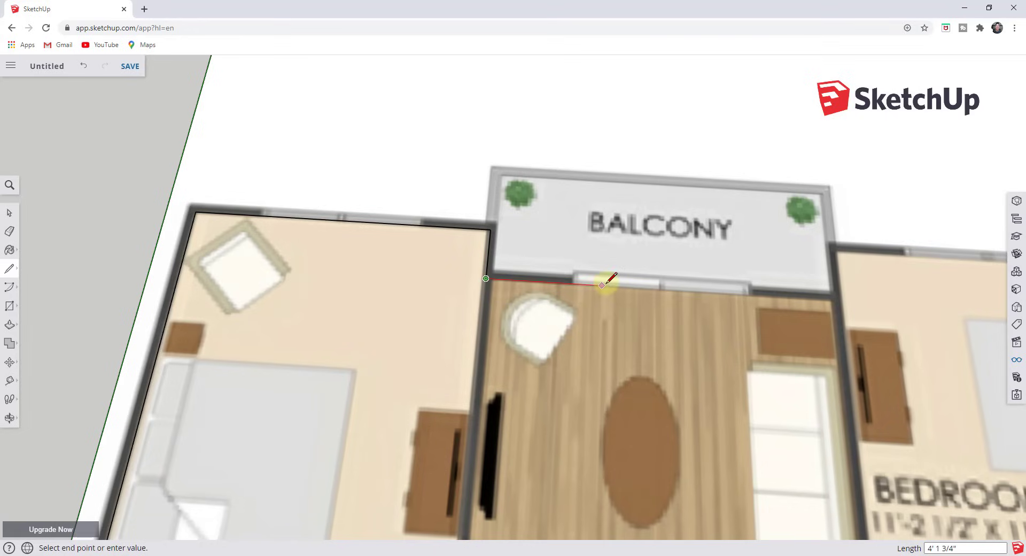
Measure the distance from the new balcony corner to the end of the line along the laundry's outer wall
{"action": "scroll", "coordinate": [501, 281], "scroll_direction": "down", "scroll_amount": 5}
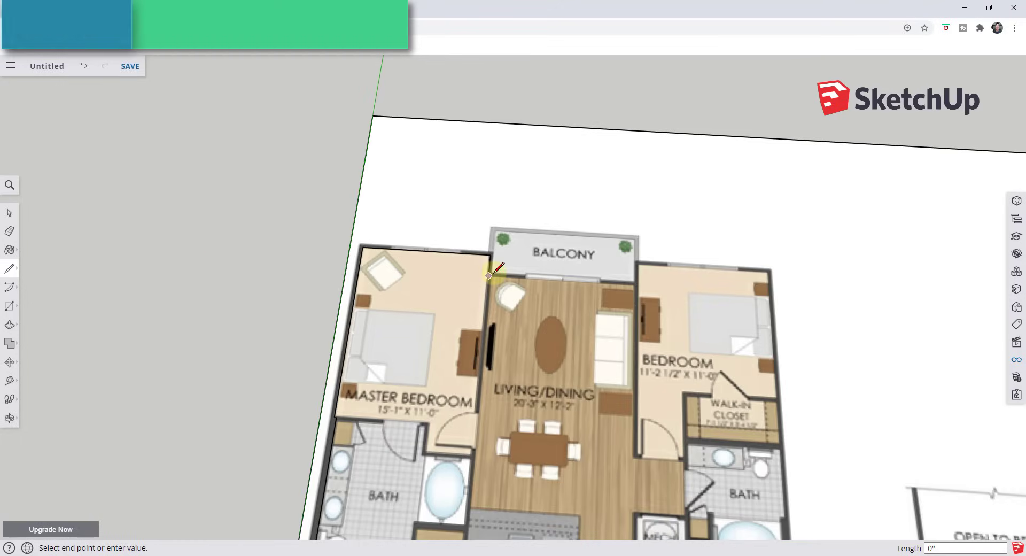
{"action": "scroll", "coordinate": [508, 269], "scroll_direction": "down", "scroll_amount": 5}
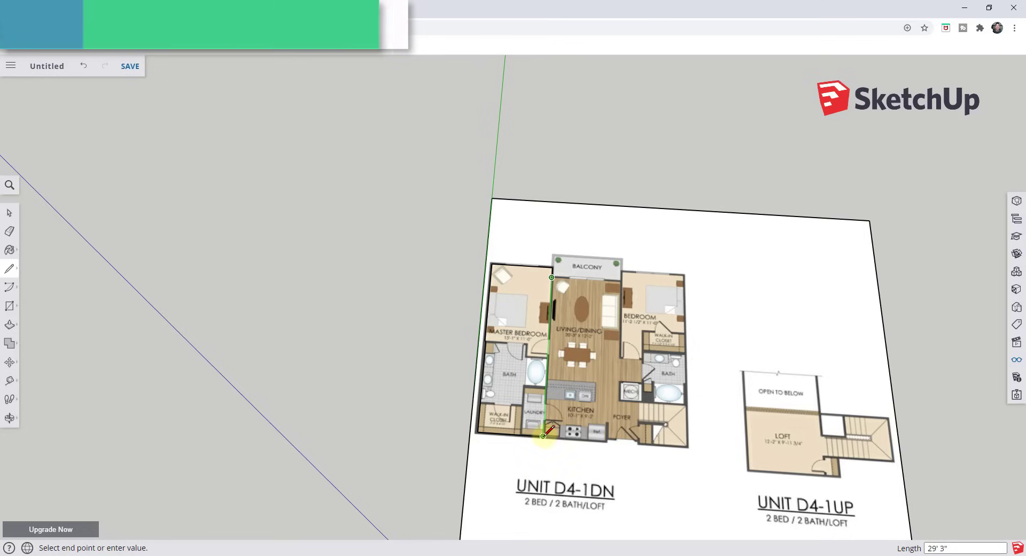
{"action": "left_click", "coordinate": [543, 436]}
{"action": "left_click", "coordinate": [551, 277]}
Trace across the master bedroom wall's thickness and along the living room's balcony wall to the second bedroom's wall
{"action": "scroll", "coordinate": [558, 251], "scroll_direction": "up", "scroll_amount": 5}
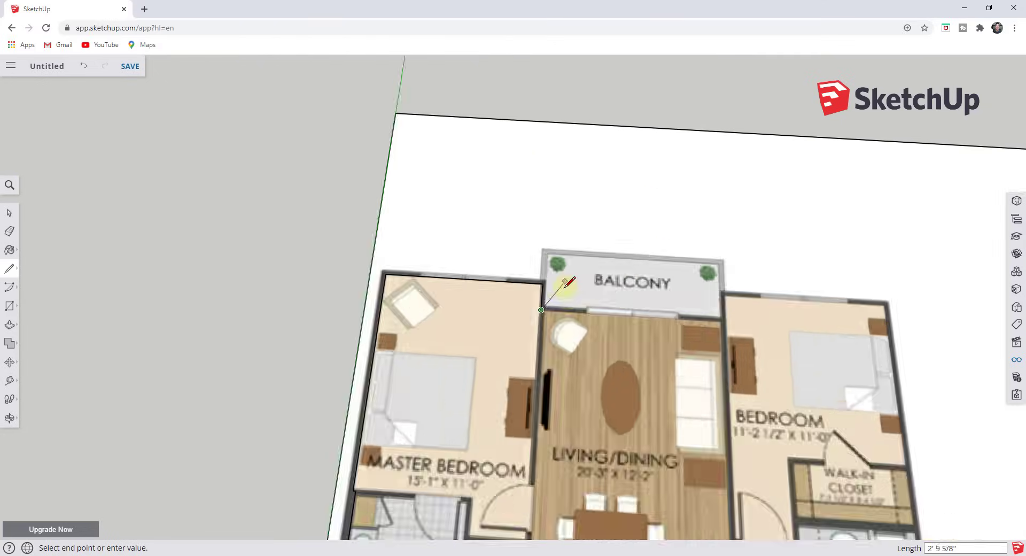
{"action": "scroll", "coordinate": [544, 313], "scroll_direction": "up", "scroll_amount": 3}
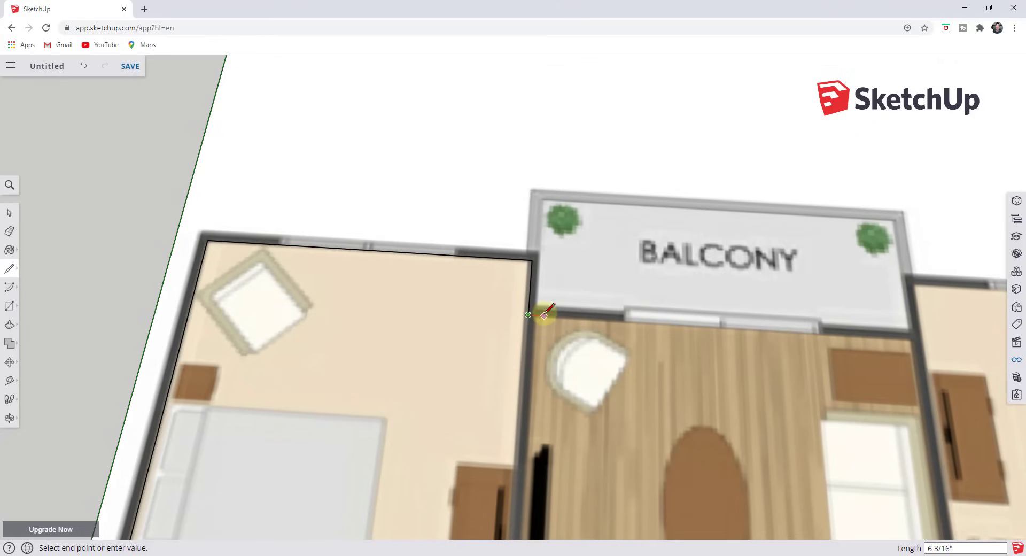
{"action": "scroll", "coordinate": [545, 314], "scroll_direction": "down", "scroll_amount": 5}
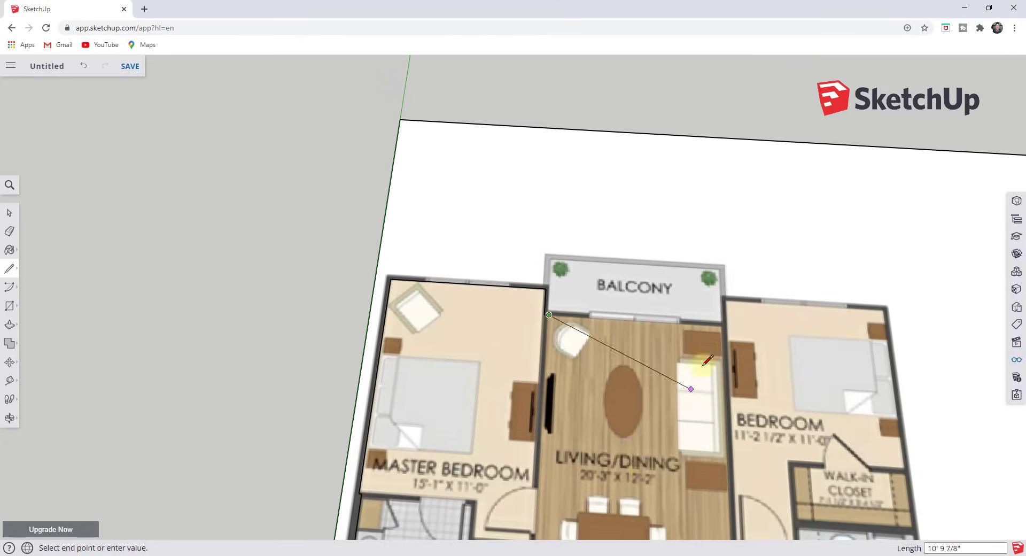
{"action": "left_click", "coordinate": [721, 324]}
{"action": "scroll", "coordinate": [721, 325], "scroll_direction": "up", "scroll_amount": 3}
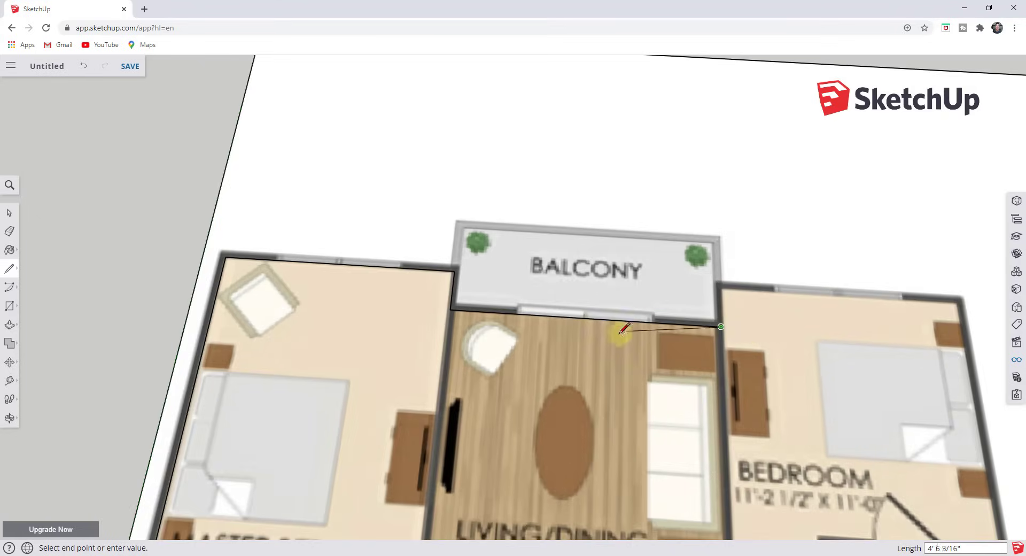
{"action": "scroll", "coordinate": [591, 310], "scroll_direction": "down", "scroll_amount": 3}
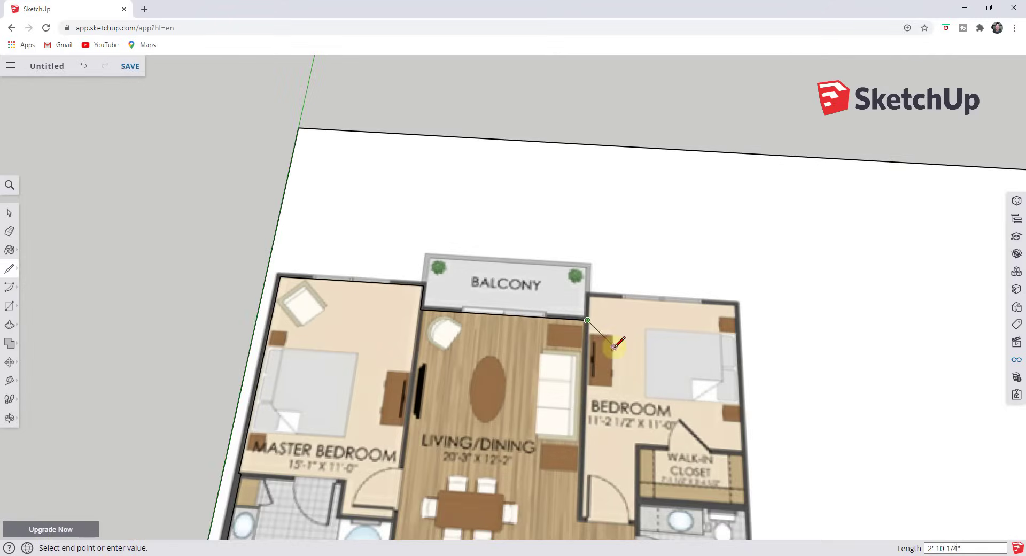
{"action": "scroll", "coordinate": [577, 320], "scroll_direction": "up", "scroll_amount": 5}
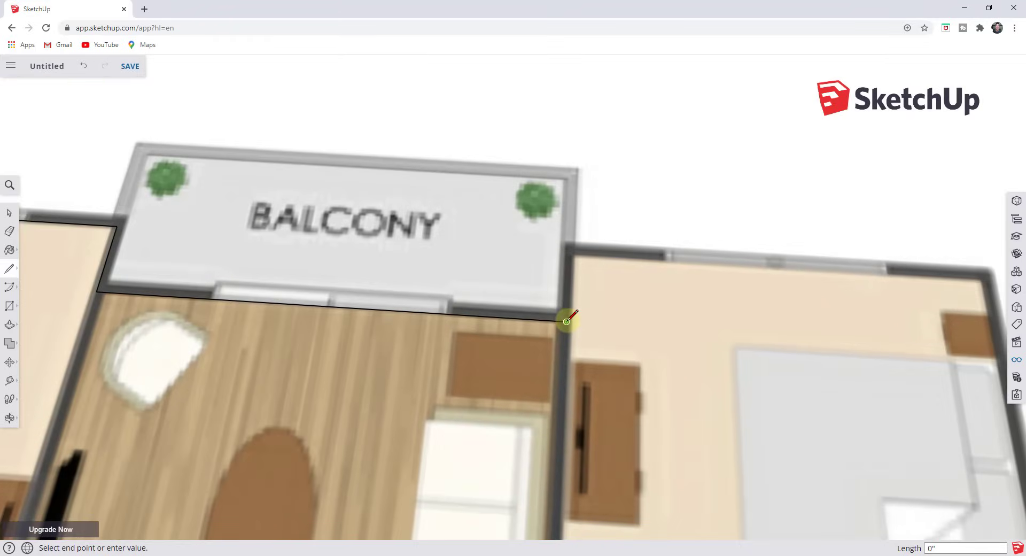
{"action": "scroll", "coordinate": [567, 321], "scroll_direction": "down", "scroll_amount": 2}
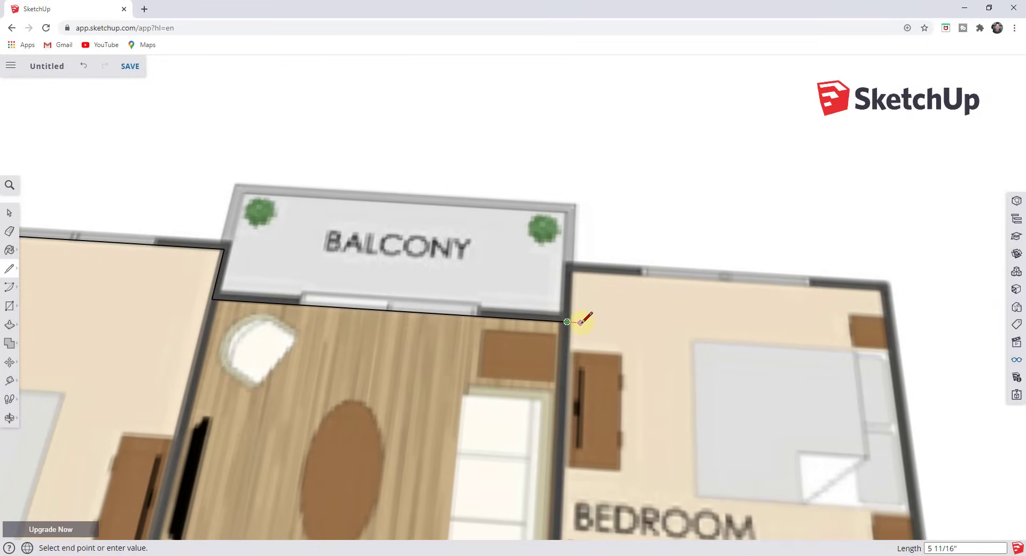
{"action": "scroll", "coordinate": [580, 321], "scroll_direction": "down", "scroll_amount": 3}
{"action": "key", "text": "space"}
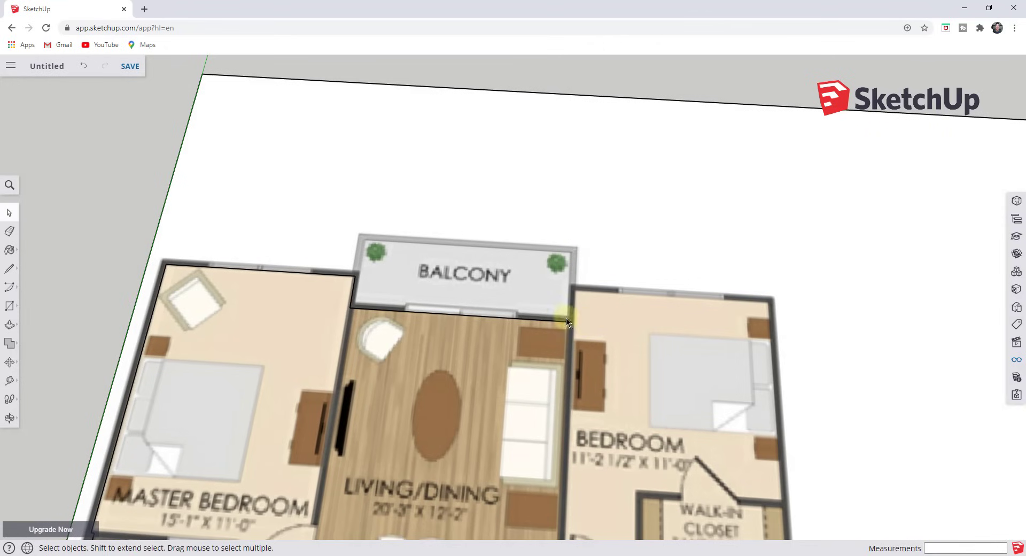
Extend the balcony-wall line across the second bedroom's wall and draw a 2' line to its window wall, aligned with the master bedroom's window-wall line
{"action": "scroll", "coordinate": [443, 284], "scroll_direction": "down", "scroll_amount": 1}
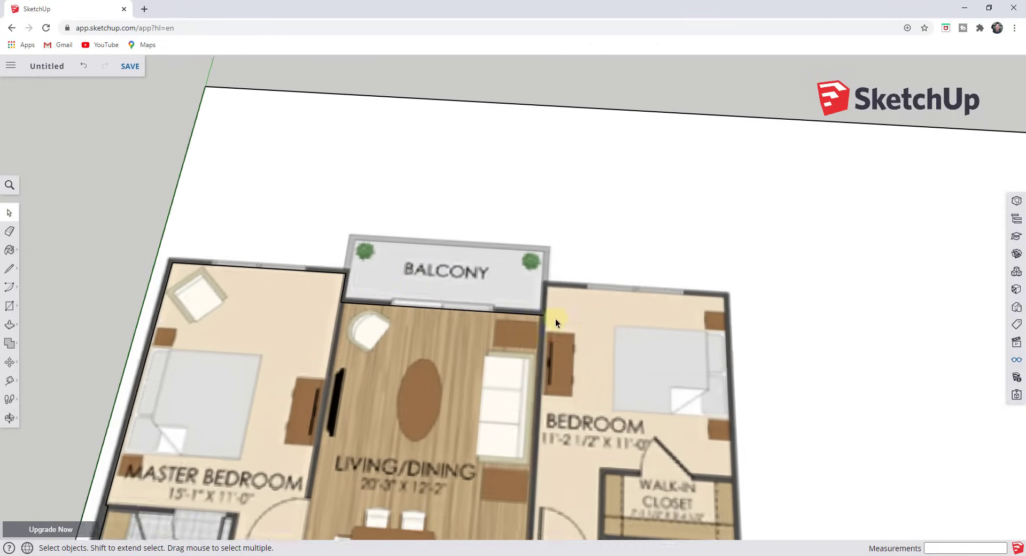
{"action": "scroll", "coordinate": [556, 319], "scroll_direction": "down", "scroll_amount": 1}
{"action": "scroll", "coordinate": [554, 296], "scroll_direction": "up", "scroll_amount": 2}
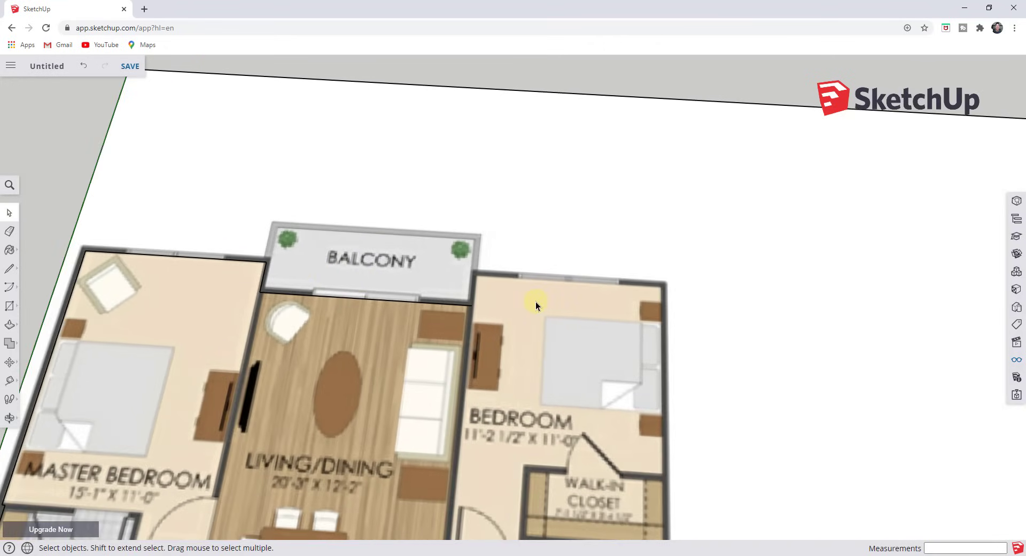
{"action": "key", "text": "l"}
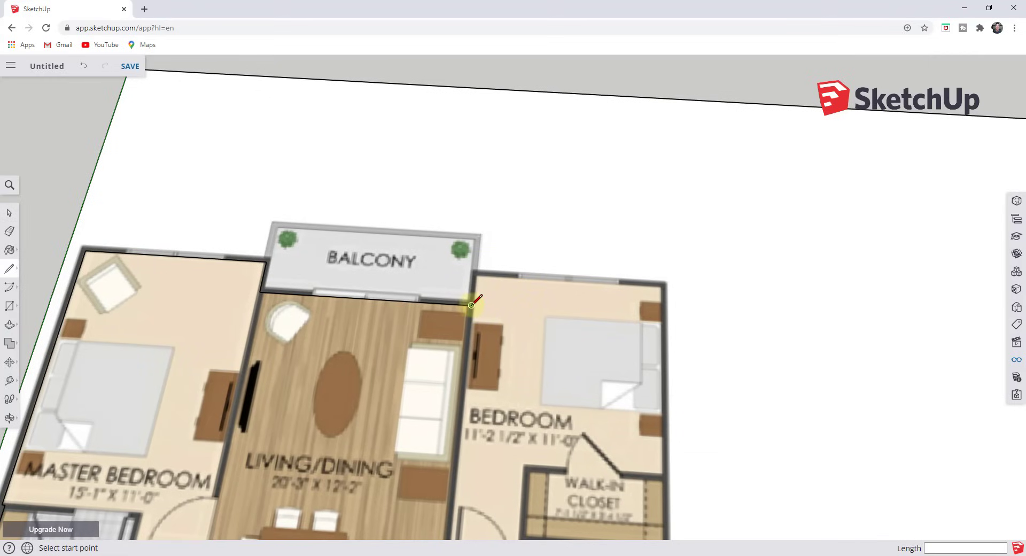
{"action": "left_click", "coordinate": [471, 305]}
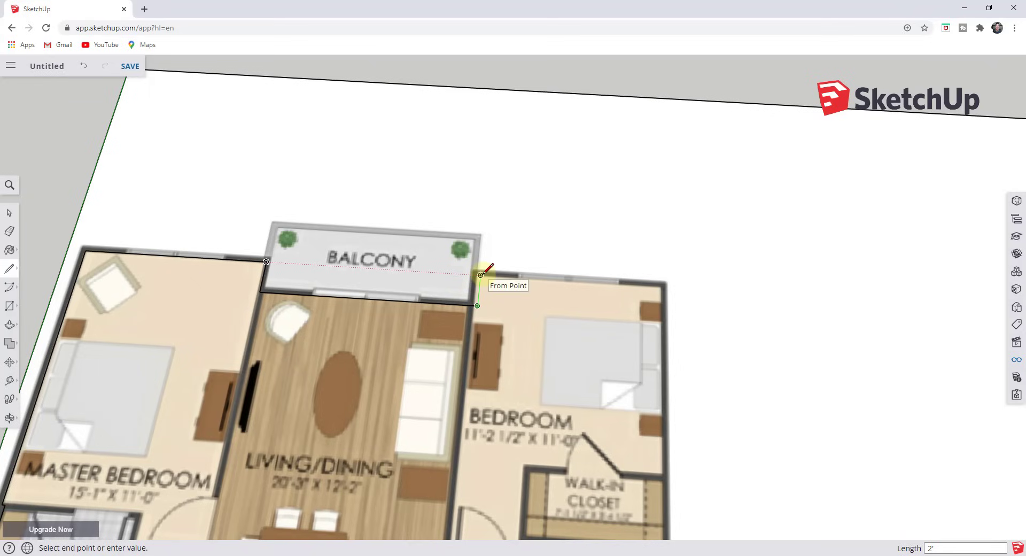
{"action": "key", "text": "shift"}
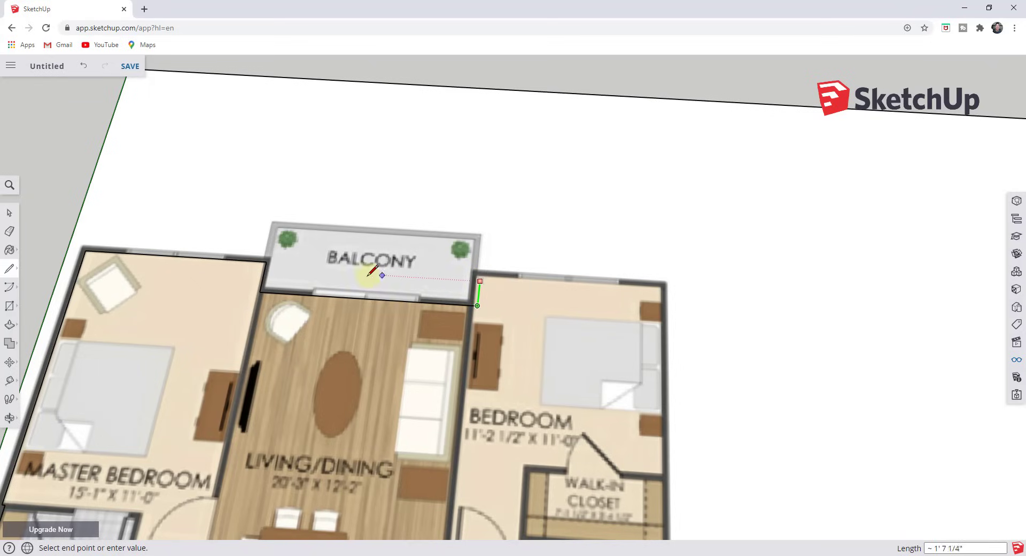
{"action": "left_click", "coordinate": [266, 261]}
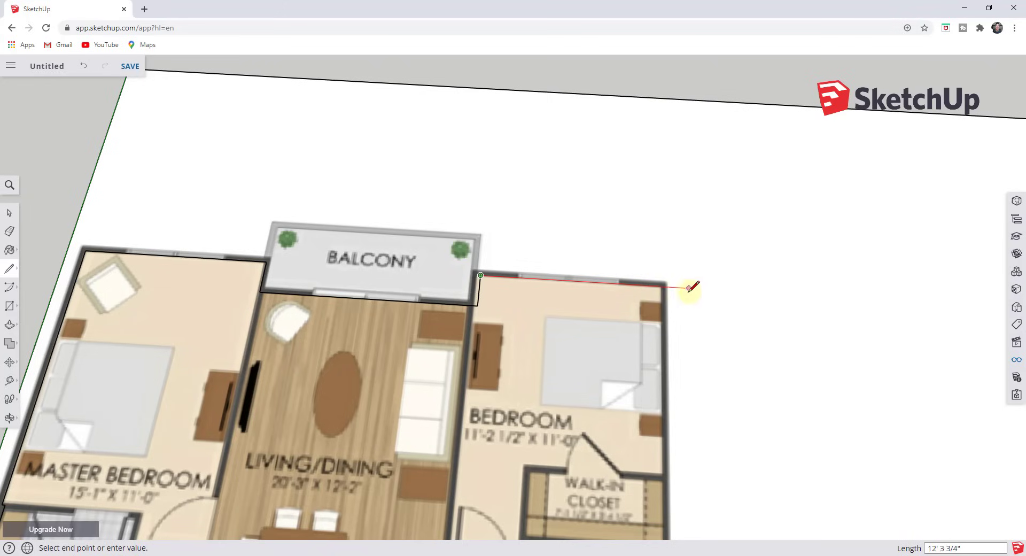
Draw a line along the second bedroom's window wall from the balcony-side corner to its outer corner
{"action": "type", "text": "'"}
{"action": "key", "text": "Return"}
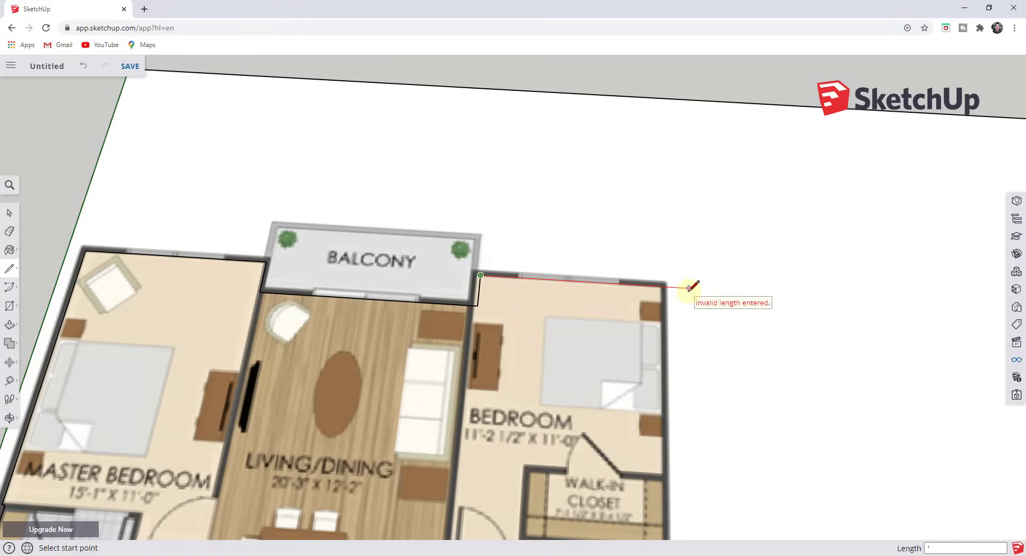
{"action": "key", "text": "space"}
{"action": "key", "text": "l"}
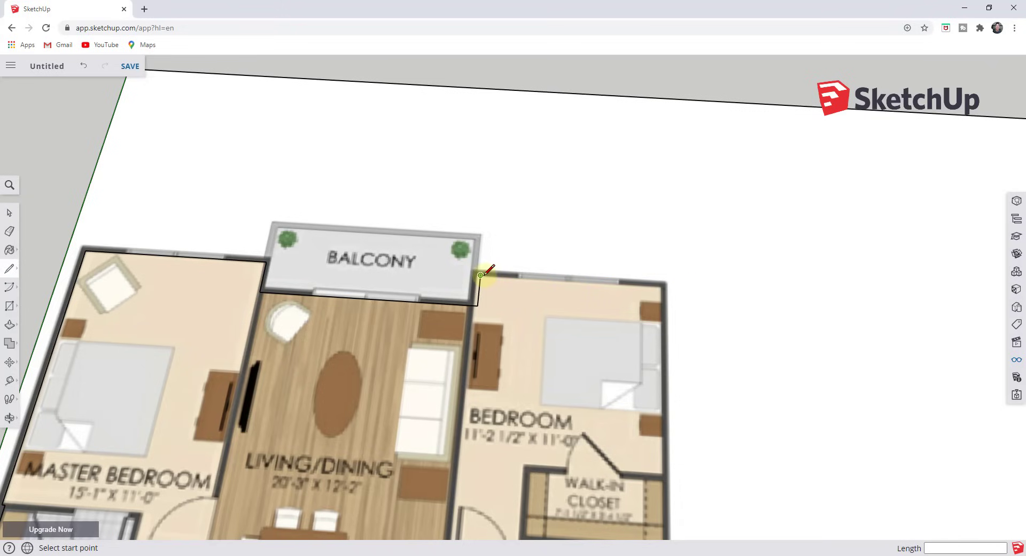
{"action": "left_click", "coordinate": [480, 274]}
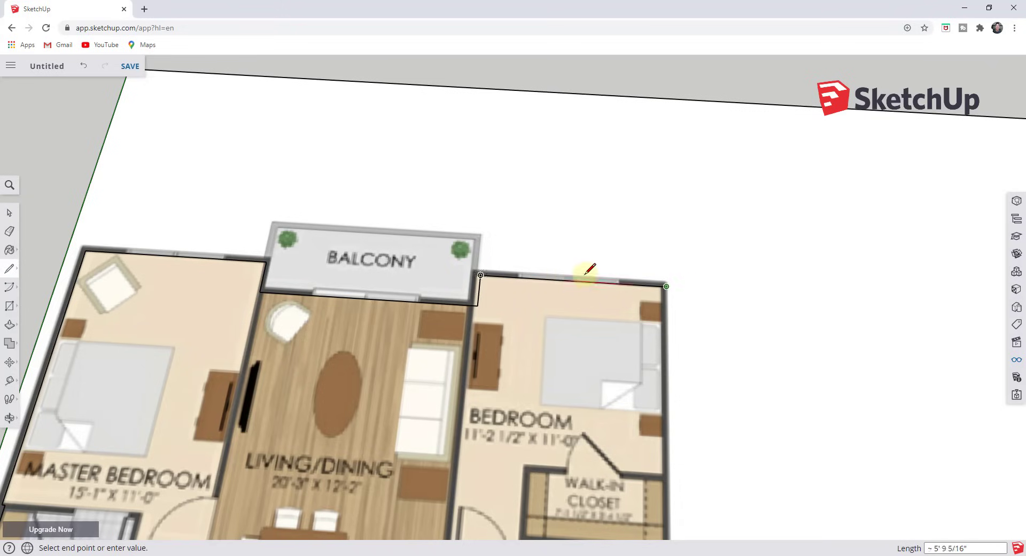
Trace the second bedroom's outer side wall down to align with the laundry's outer wall, and draw about 8' along the stair wall to the entry
{"action": "scroll", "coordinate": [604, 270], "scroll_direction": "down", "scroll_amount": 5}
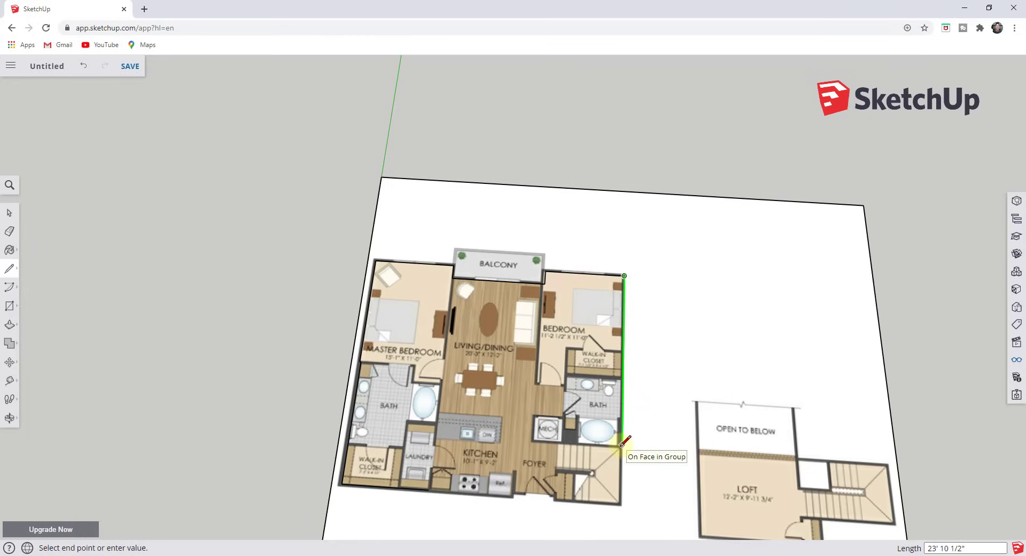
{"action": "key", "text": "shift"}
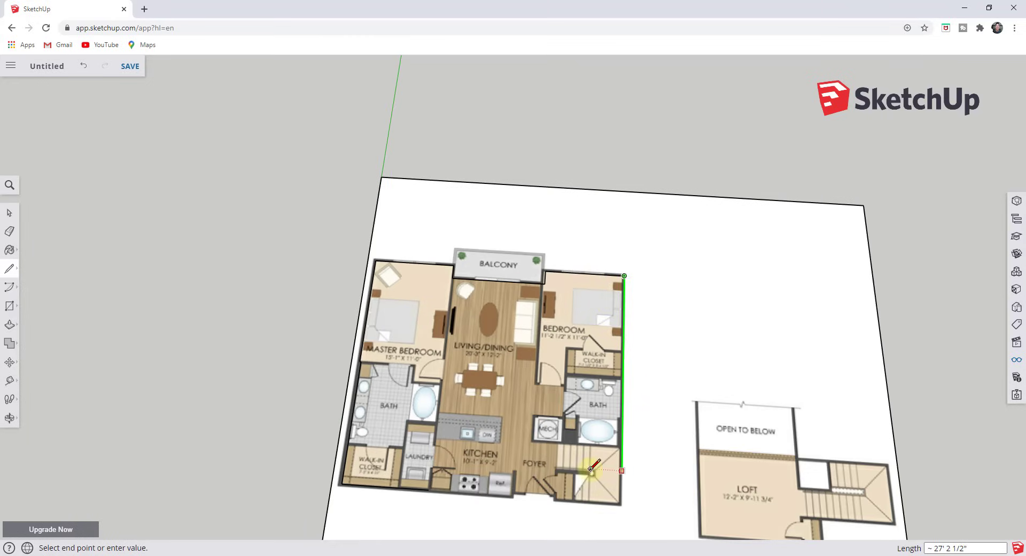
{"action": "left_click", "coordinate": [429, 489]}
{"action": "scroll", "coordinate": [556, 502], "scroll_direction": "up", "scroll_amount": 3}
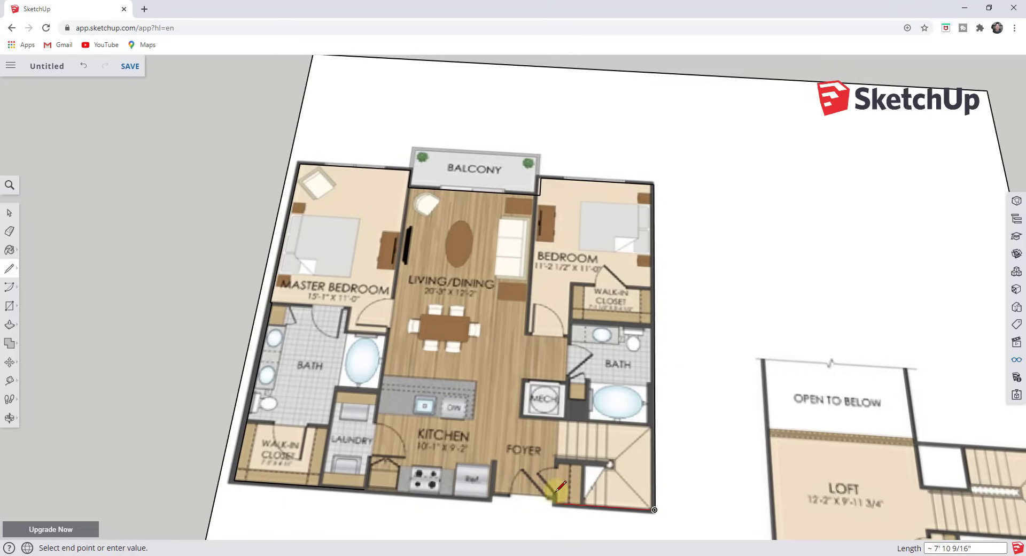
{"action": "scroll", "coordinate": [554, 505], "scroll_direction": "up", "scroll_amount": 2}
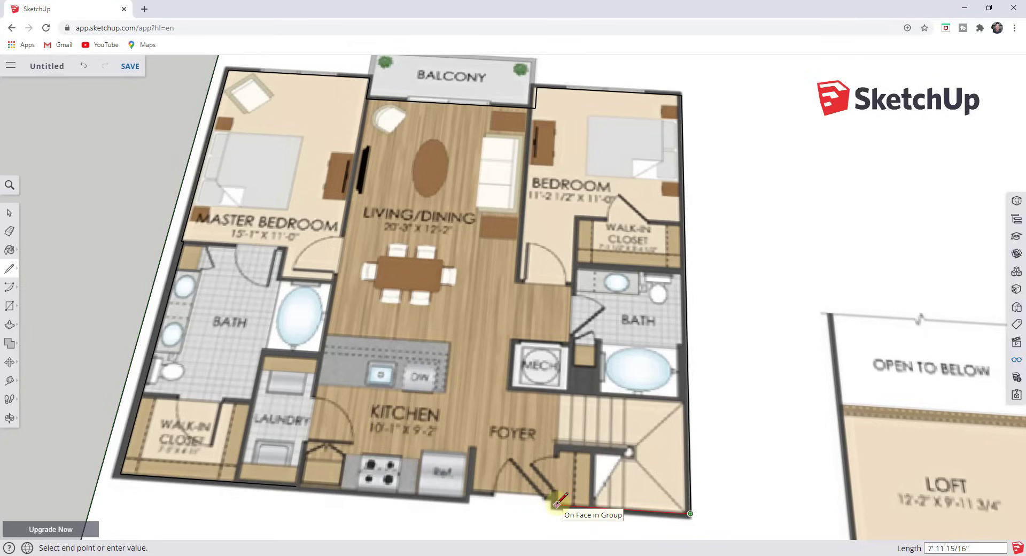
{"action": "left_click", "coordinate": [554, 506]}
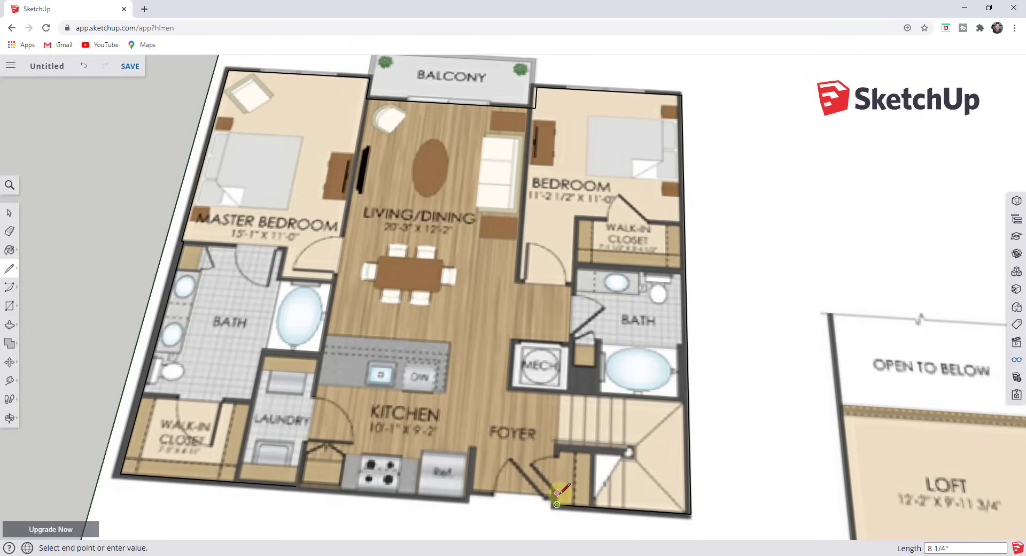
Trace the recess across the foyer entry and close the outline at the end of the laundry's outer wall line
{"action": "scroll", "coordinate": [556, 493], "scroll_direction": "up", "scroll_amount": 3}
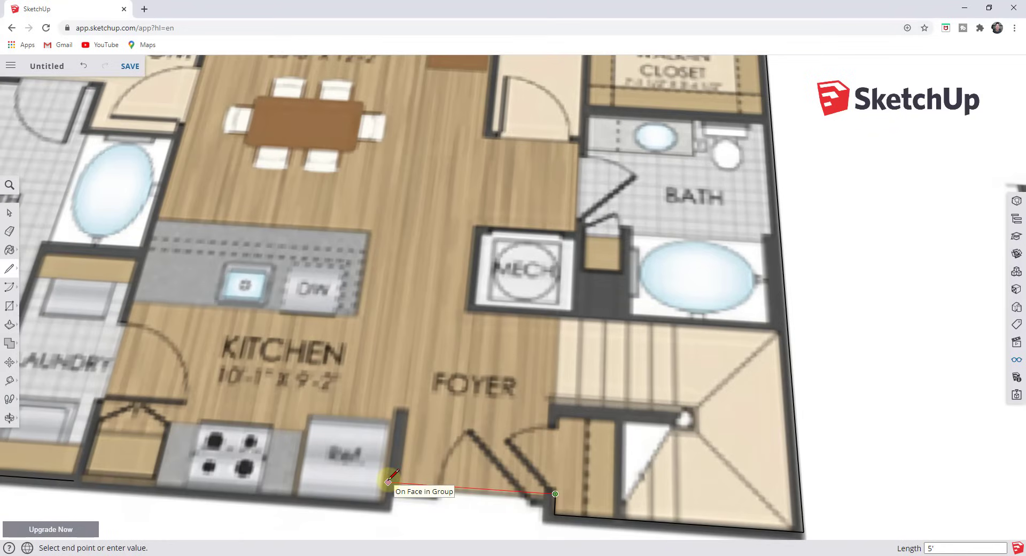
{"action": "left_click", "coordinate": [75, 477]}
{"action": "scroll", "coordinate": [522, 370], "scroll_direction": "down", "scroll_amount": 5}
{"action": "middle_click_drag", "start_coordinate": [523, 370], "coordinate": [458, 308]}
{"action": "key", "text": "space"}
{"action": "middle_click_drag", "start_coordinate": [452, 261], "coordinate": [451, 314]}
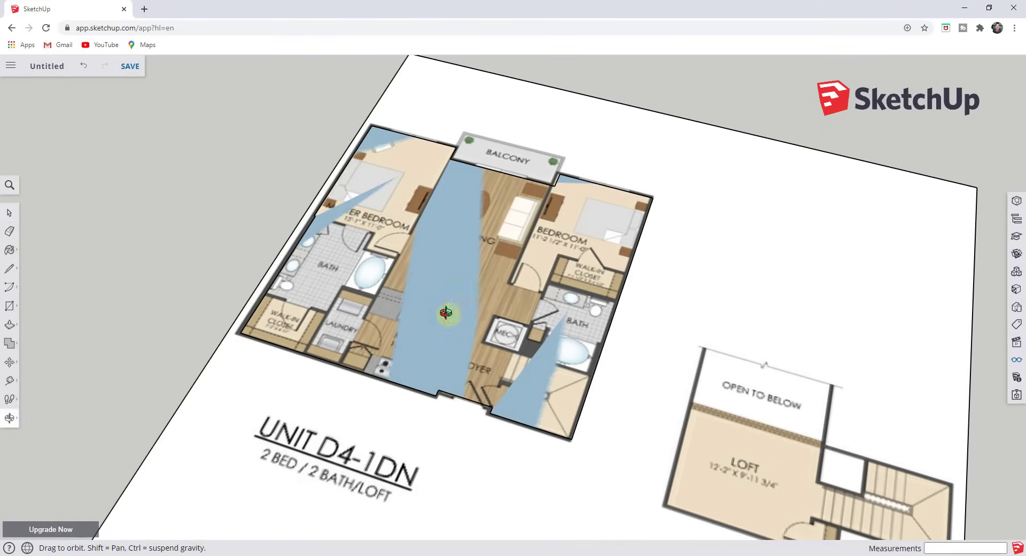
Examine from several angles how the traced face and the floor plan image overlap
{"action": "left_click", "coordinate": [495, 288]}
{"action": "scroll", "coordinate": [553, 293], "scroll_direction": "down", "scroll_amount": 3}
{"action": "middle_click_drag", "start_coordinate": [553, 294], "coordinate": [486, 206]}
{"action": "scroll", "coordinate": [485, 336], "scroll_direction": "up", "scroll_amount": 2}
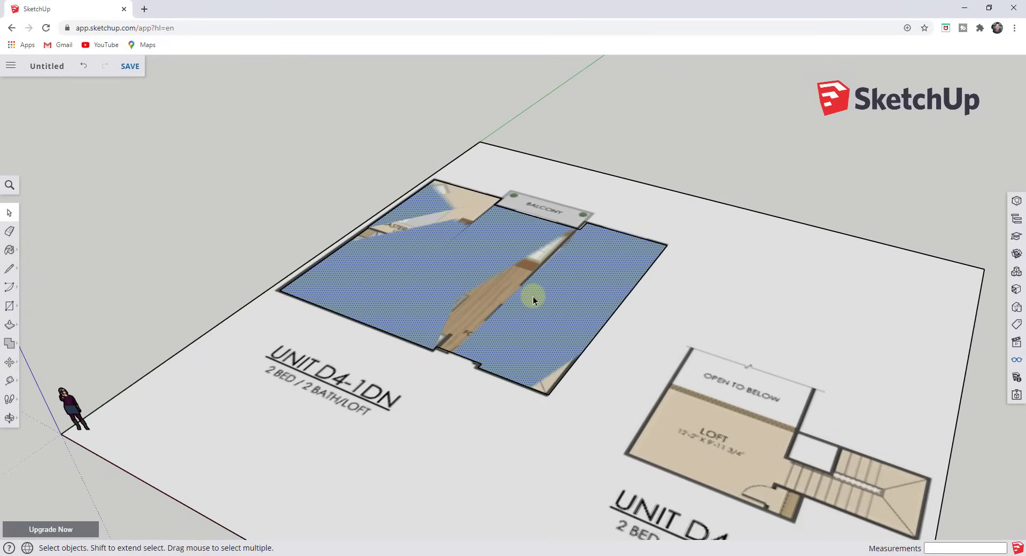
{"action": "middle_click_drag", "start_coordinate": [539, 277], "coordinate": [490, 293]}
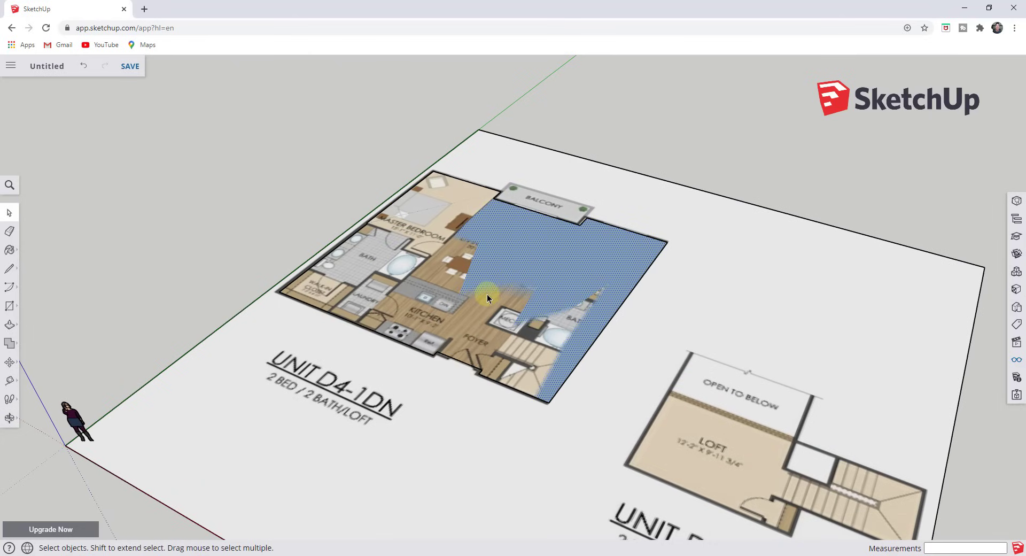
{"action": "middle_click_drag", "start_coordinate": [488, 295], "coordinate": [660, 299]}
{"action": "left_click", "coordinate": [742, 272]}
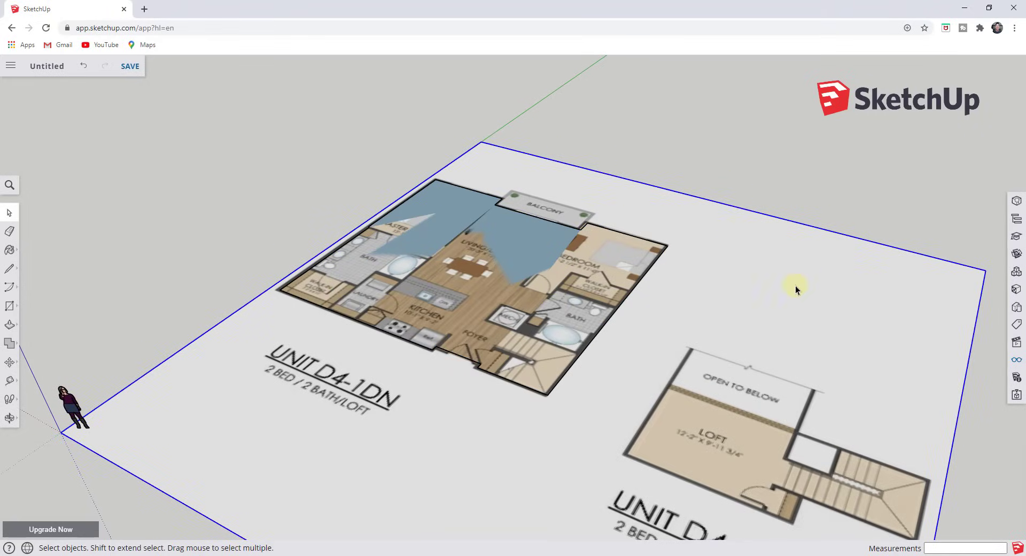
{"action": "left_click", "coordinate": [493, 220]}
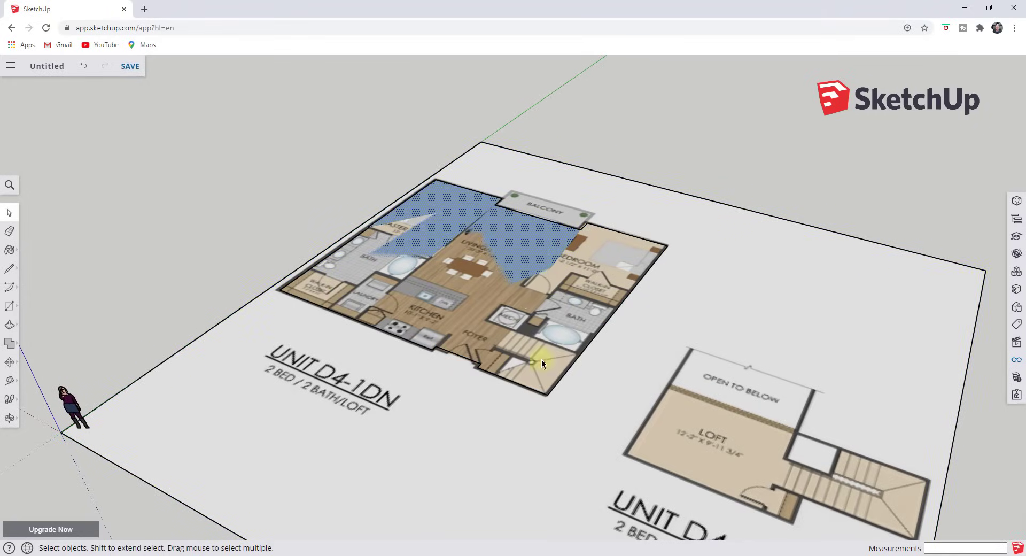
{"action": "mouse_move", "coordinate": [542, 364]}
{"action": "middle_mouse_down"}
{"action": "mouse_move", "coordinate": [542, 325]}
{"action": "mouse_move", "coordinate": [533, 384]}
{"action": "mouse_move", "coordinate": [542, 393]}
{"action": "mouse_move", "coordinate": [552, 377]}
{"action": "middle_mouse_up"}
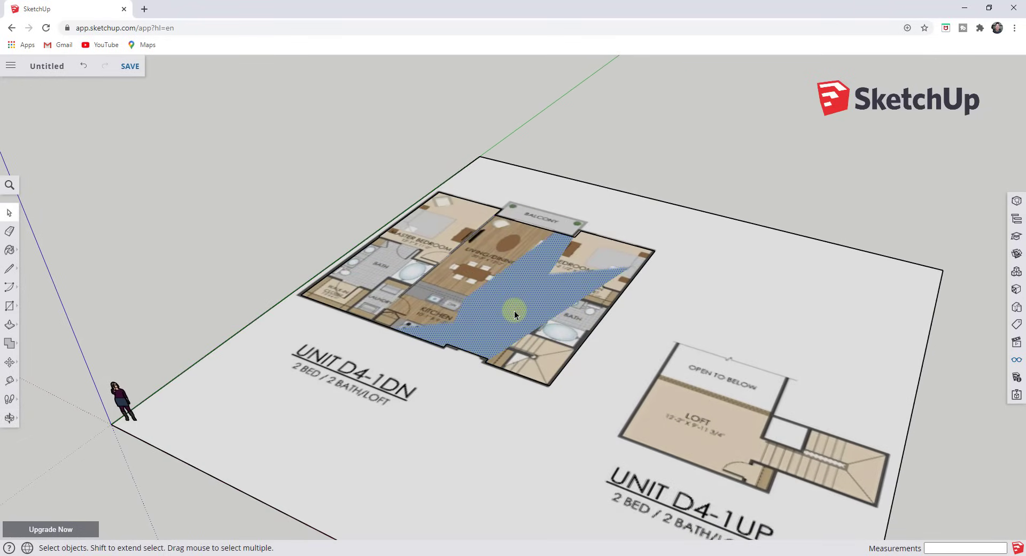
{"action": "mouse_move", "coordinate": [509, 316]}
{"action": "middle_mouse_down"}
{"action": "mouse_move", "coordinate": [513, 299]}
{"action": "mouse_move", "coordinate": [504, 314]}
{"action": "middle_mouse_up"}
Try hiding the floor plan image to view the traced face alone, and bring the image back
{"action": "left_click", "coordinate": [662, 303]}
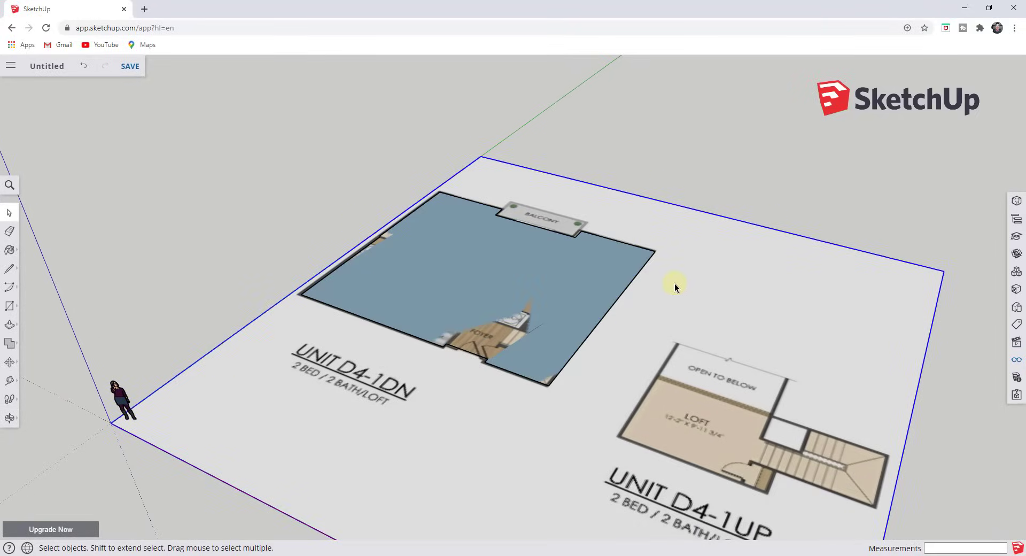
{"action": "right_click", "coordinate": [674, 287]}
{"action": "left_click", "coordinate": [697, 344]}
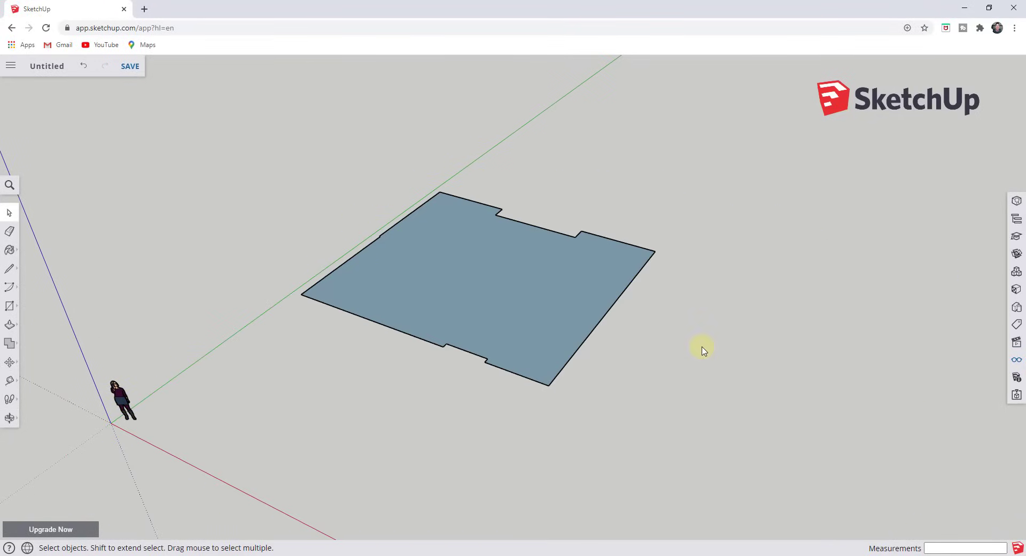
{"action": "left_click", "coordinate": [561, 311]}
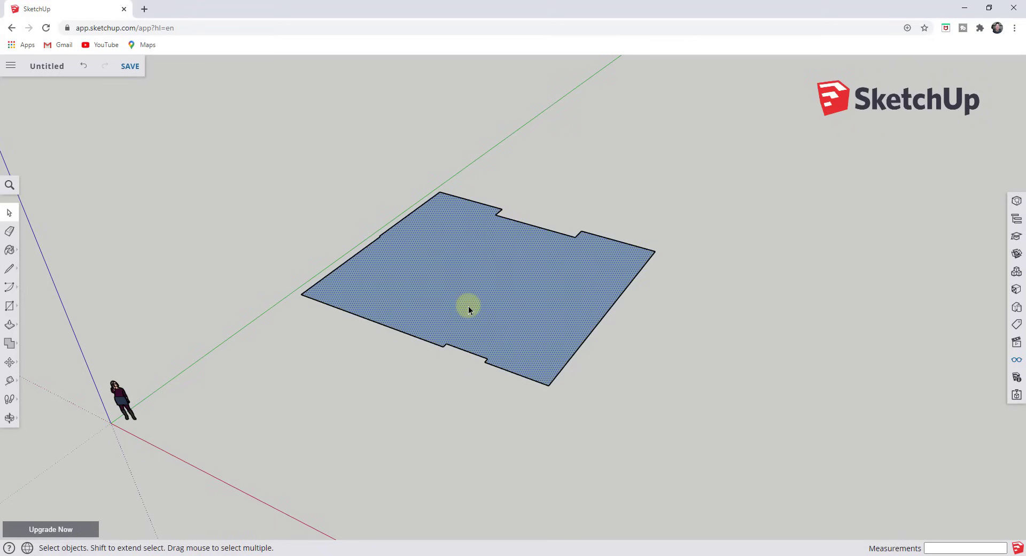
{"action": "middle_click_drag", "start_coordinate": [520, 284], "coordinate": [396, 313]}
{"action": "key", "text": "ctrl+z"}
Examine the traced outline against the plan's walls, especially along the master bedroom and its bath
{"action": "scroll", "coordinate": [311, 307], "scroll_direction": "up", "scroll_amount": 5}
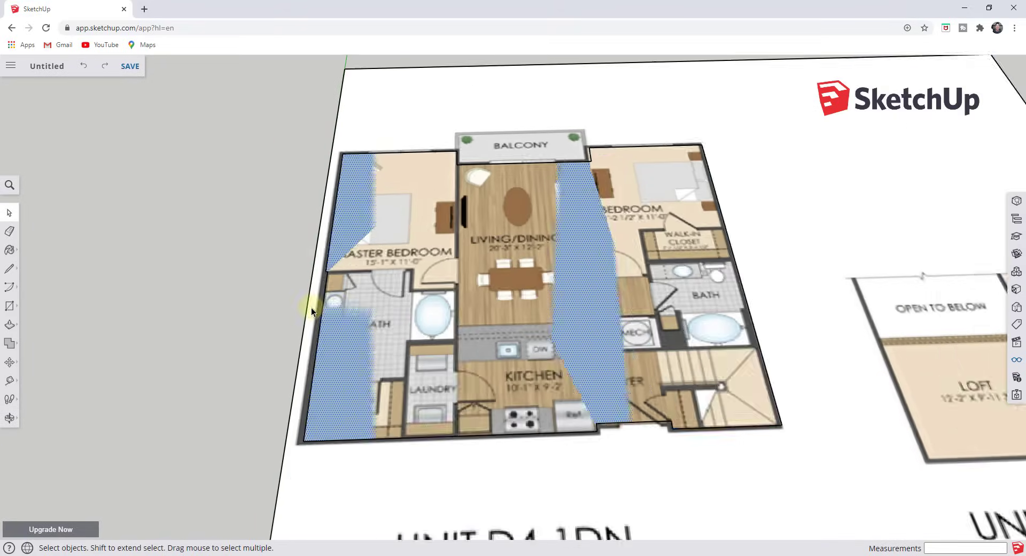
{"action": "scroll", "coordinate": [709, 312], "scroll_direction": "down", "scroll_amount": 3}
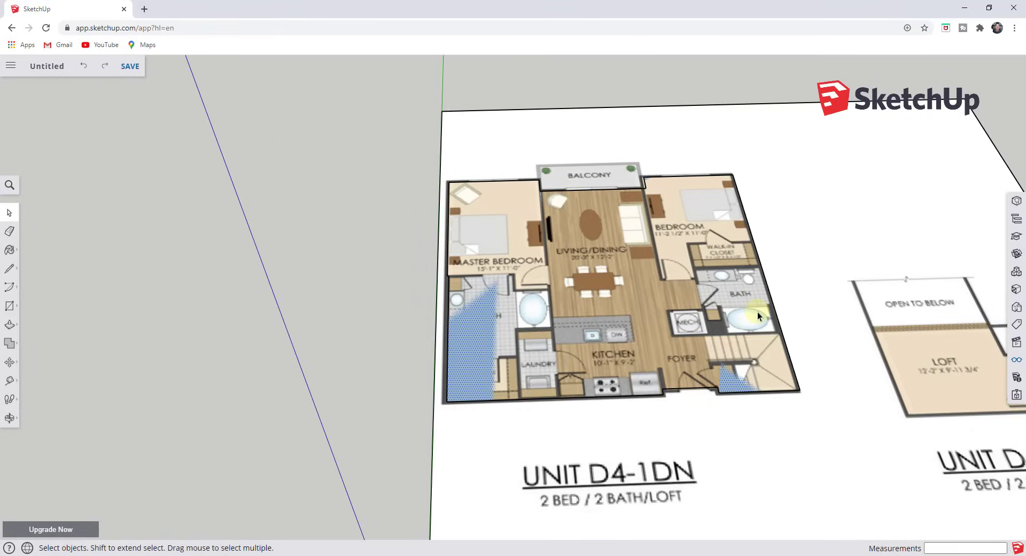
{"action": "middle_click_drag", "start_coordinate": [758, 313], "coordinate": [843, 397]}
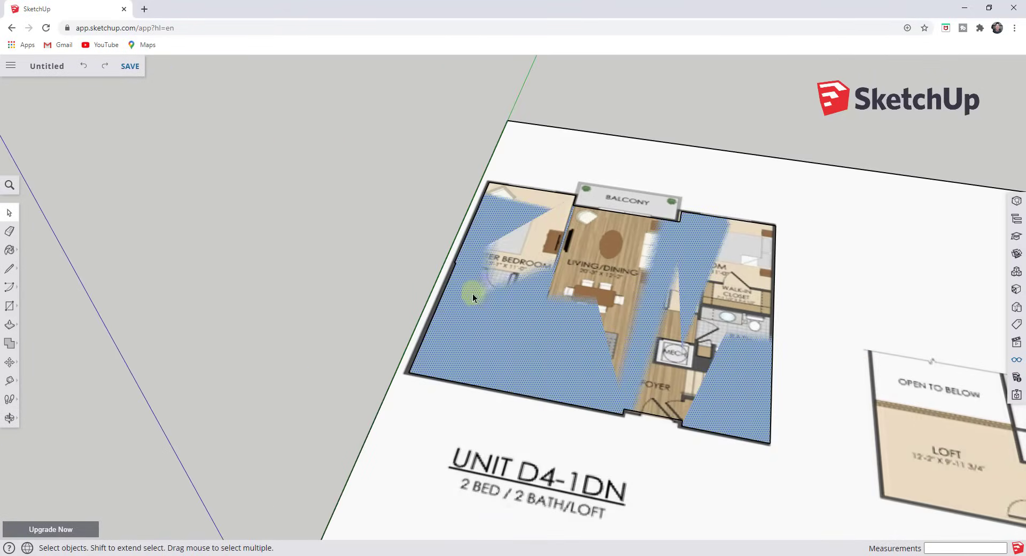
{"action": "scroll", "coordinate": [473, 293], "scroll_direction": "down", "scroll_amount": 3}
{"action": "middle_click_drag", "start_coordinate": [459, 293], "coordinate": [739, 216]}
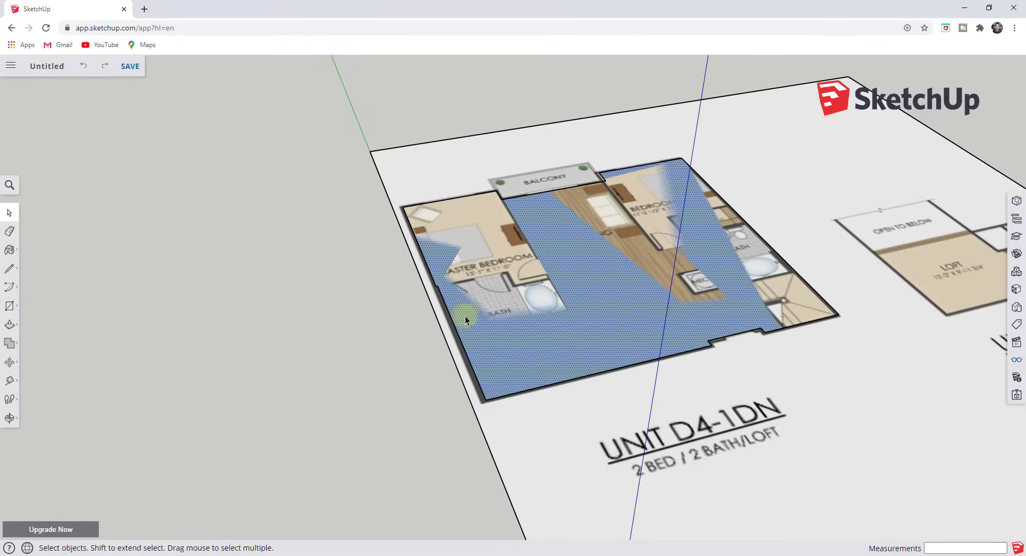
{"action": "scroll", "coordinate": [464, 316], "scroll_direction": "up", "scroll_amount": 2}
{"action": "scroll", "coordinate": [403, 198], "scroll_direction": "down", "scroll_amount": 3}
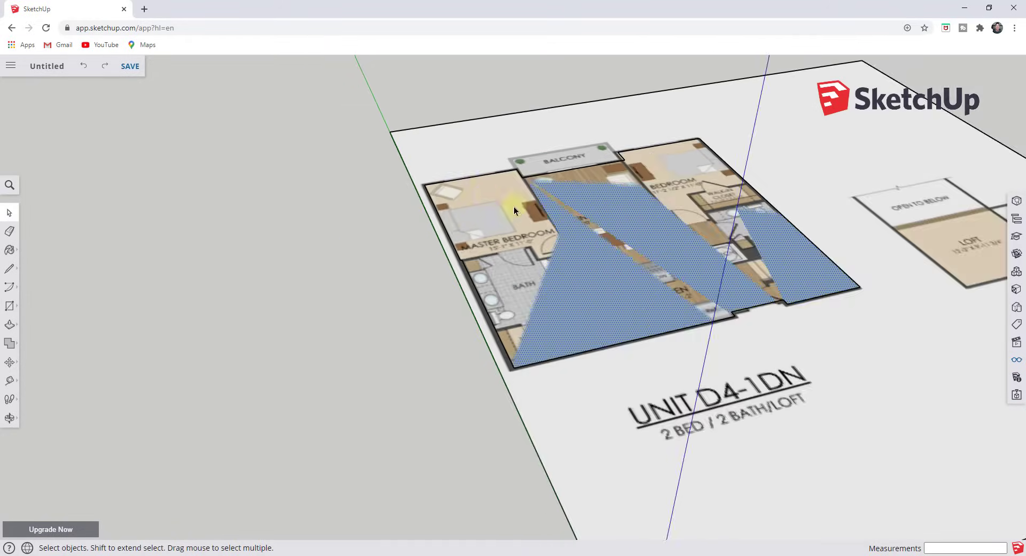
{"action": "scroll", "coordinate": [514, 206], "scroll_direction": "up", "scroll_amount": 4}
Offset the traced outline outward by 4" to give the outer walls their thickness
{"action": "key", "text": "f"}
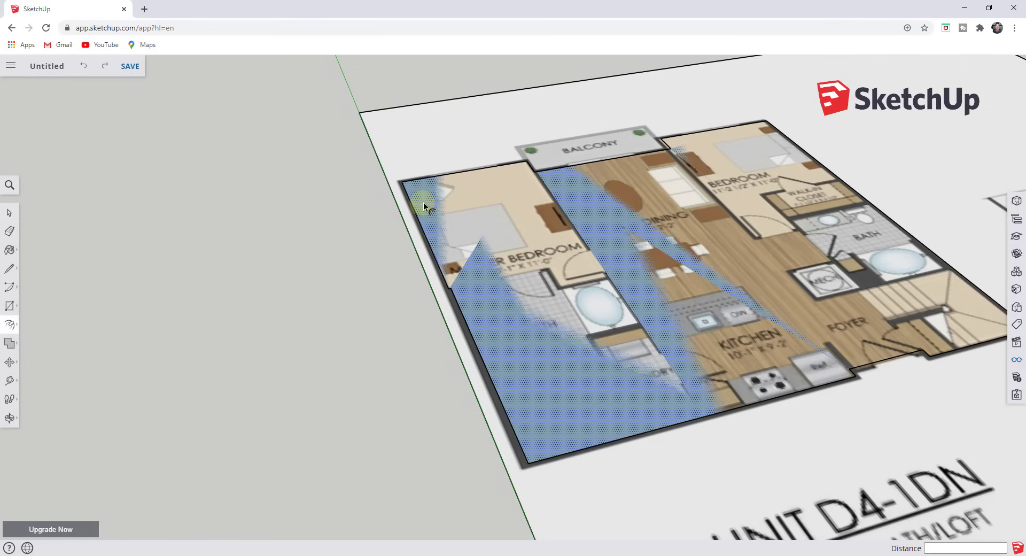
{"action": "scroll", "coordinate": [437, 270], "scroll_direction": "up", "scroll_amount": 4}
{"action": "scroll", "coordinate": [444, 273], "scroll_direction": "up", "scroll_amount": 2}
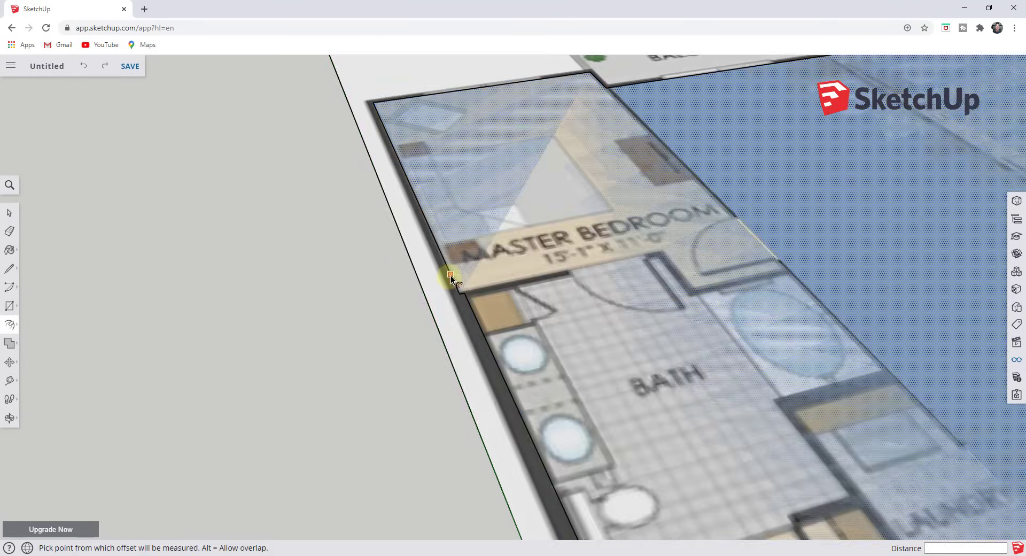
{"action": "scroll", "coordinate": [455, 280], "scroll_direction": "down", "scroll_amount": 5}
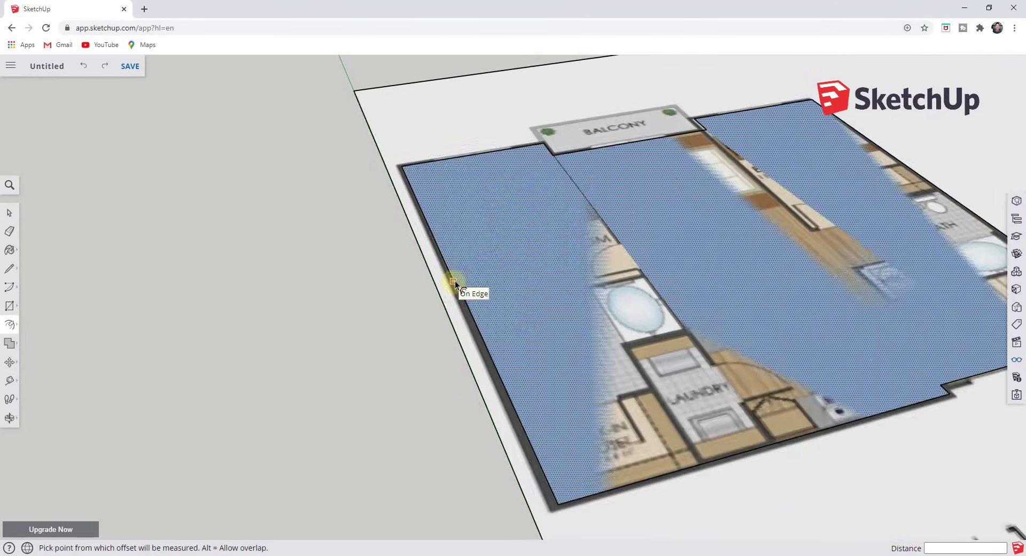
{"action": "left_click", "coordinate": [409, 184]}
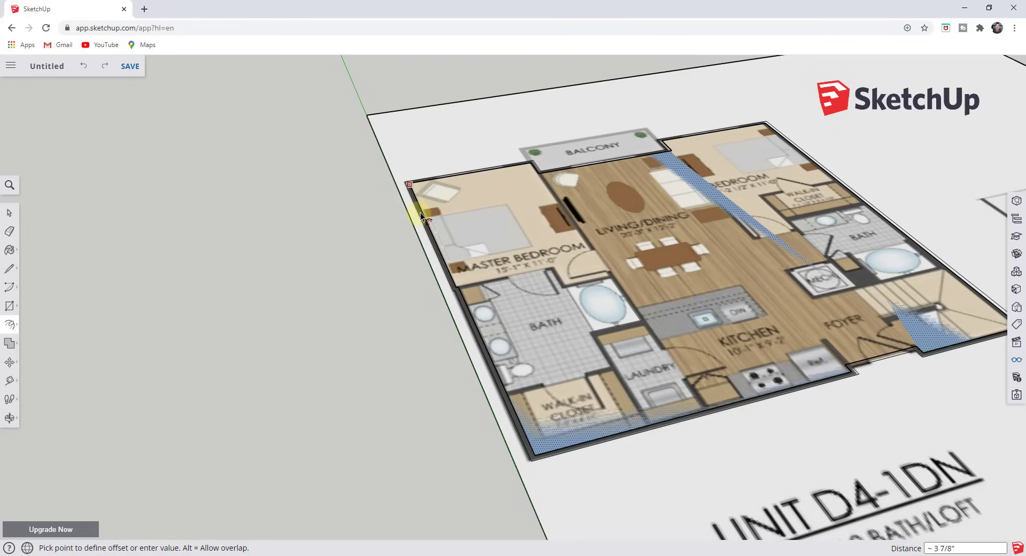
{"action": "type", "text": "4"}
{"action": "key", "text": "Return"}
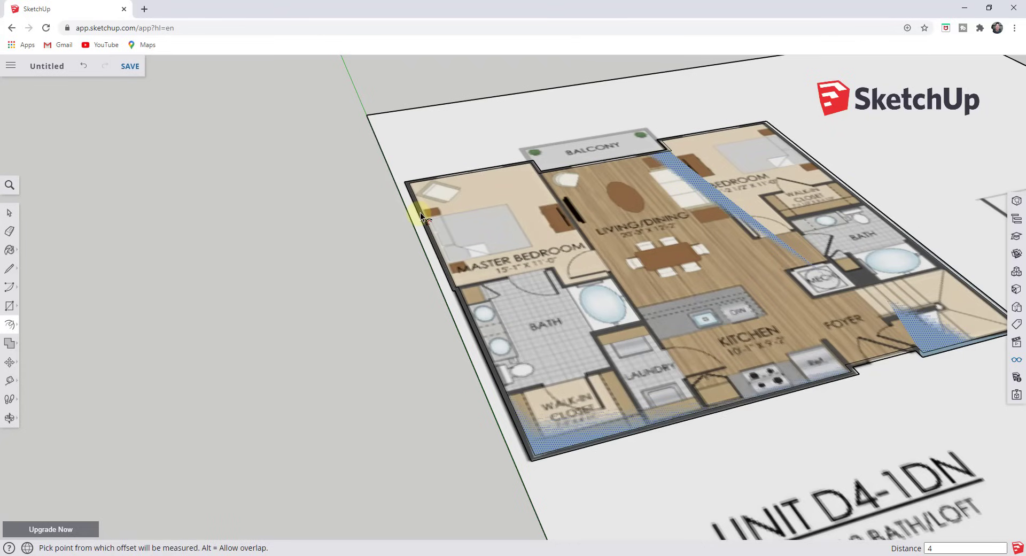
Move the outer wall edge beside the master bath outward 2" so it lines up with the master bedroom's outer edge
{"action": "middle_click_drag", "start_coordinate": [817, 348], "coordinate": [551, 453]}
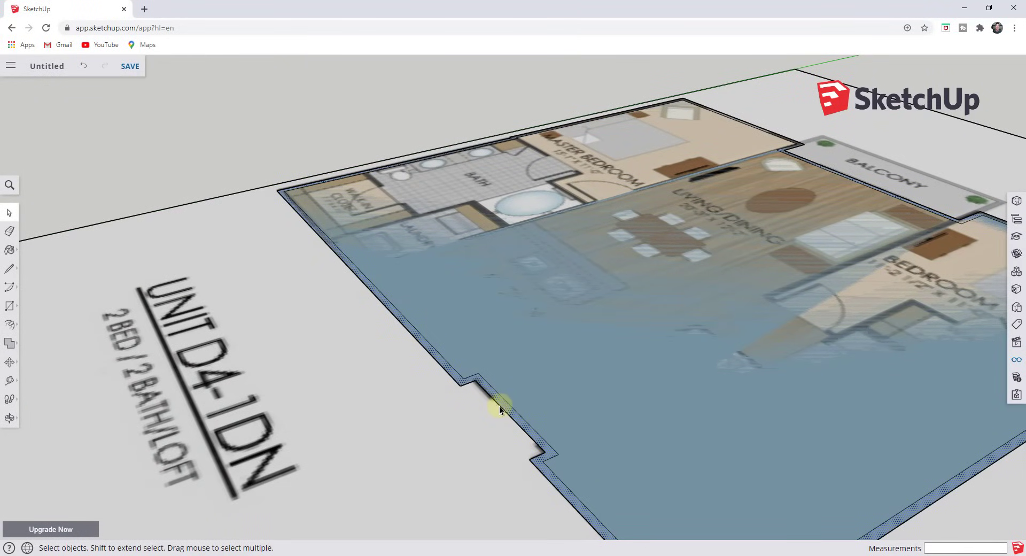
{"action": "middle_click_drag", "start_coordinate": [498, 403], "coordinate": [835, 317]}
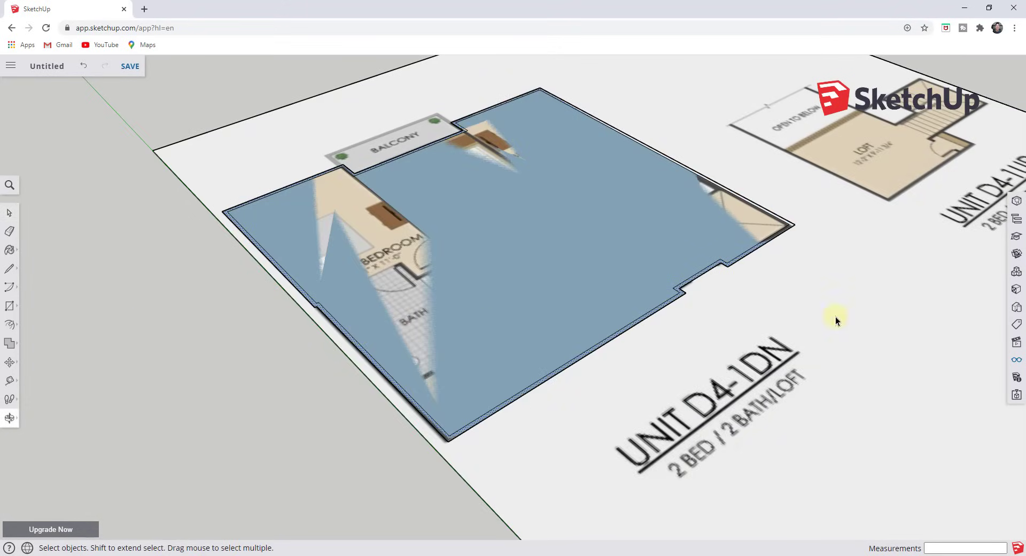
{"action": "scroll", "coordinate": [332, 310], "scroll_direction": "up", "scroll_amount": 3}
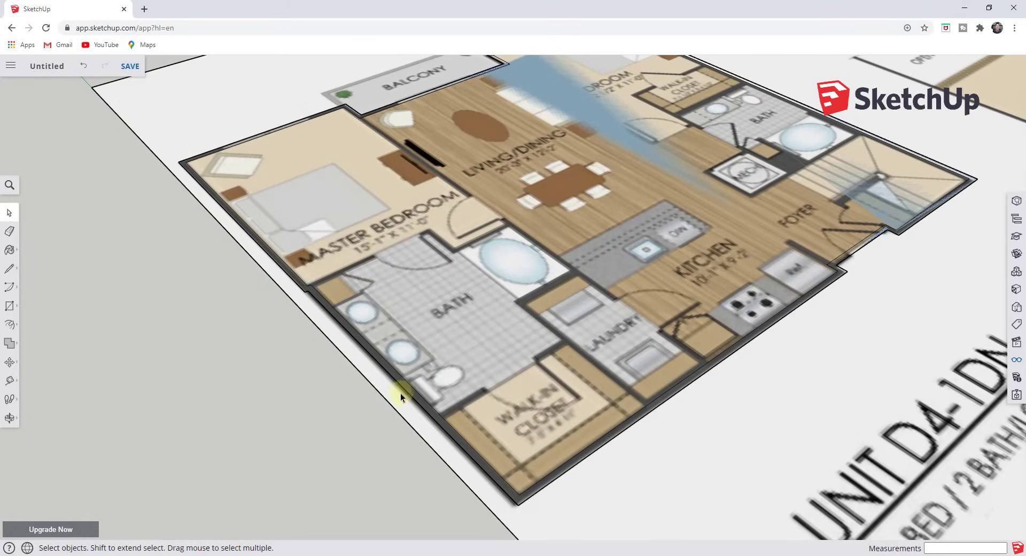
{"action": "scroll", "coordinate": [299, 294], "scroll_direction": "up", "scroll_amount": 6}
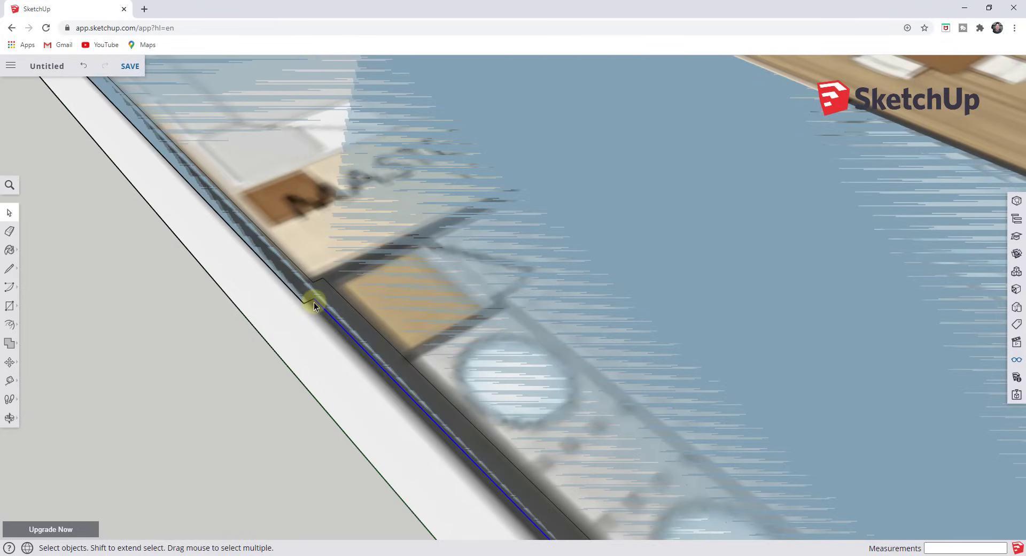
{"action": "key", "text": "m"}
{"action": "left_click", "coordinate": [305, 299]}
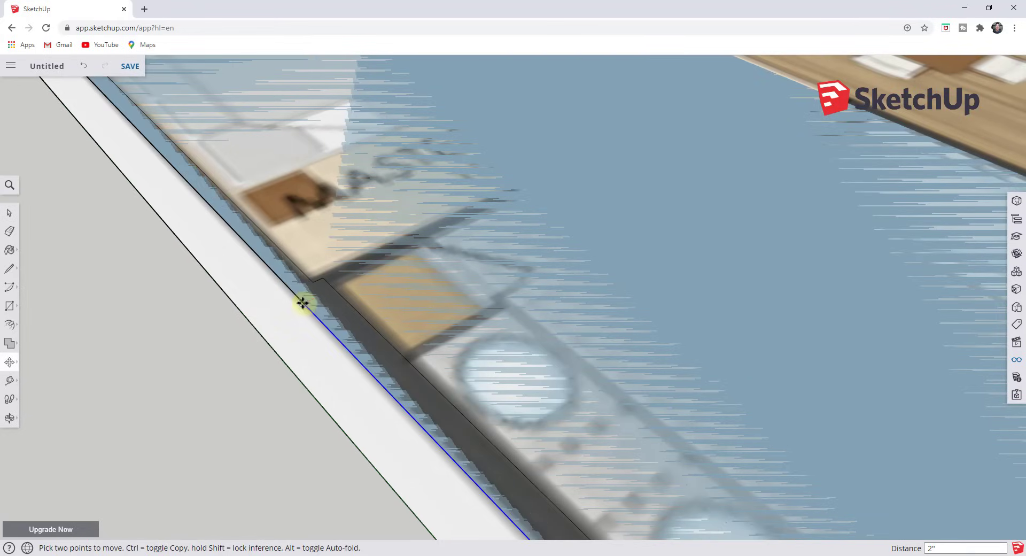
Try extruding the outer wall outline upward to about 7' 9", starting from its face beside the kitchen and foyer
{"action": "scroll", "coordinate": [288, 291], "scroll_direction": "down", "scroll_amount": 10}
{"action": "middle_click_drag", "start_coordinate": [508, 350], "coordinate": [101, 329]}
{"action": "middle_click_drag", "start_coordinate": [739, 276], "coordinate": [799, 311]}
{"action": "key", "text": "space"}
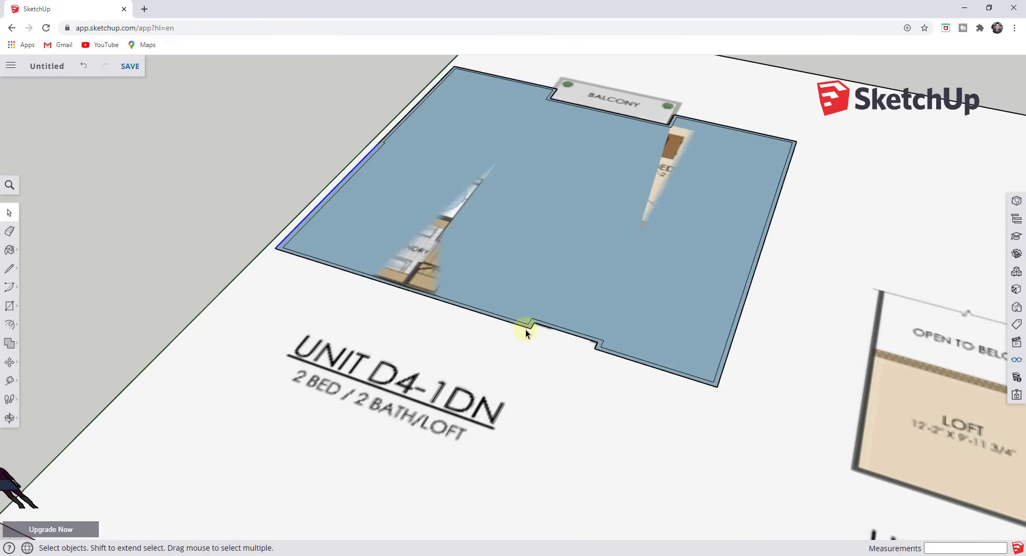
{"action": "scroll", "coordinate": [525, 329], "scroll_direction": "up", "scroll_amount": 5}
{"action": "key", "text": "p"}
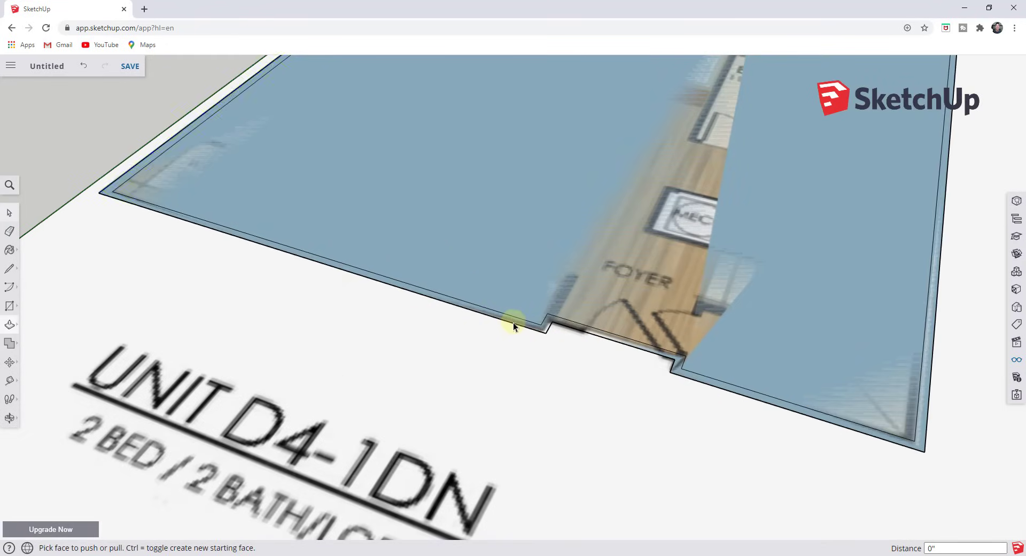
{"action": "left_click_drag", "start_coordinate": [514, 323], "coordinate": [512, 245]}
{"action": "scroll", "coordinate": [512, 245], "scroll_direction": "down", "scroll_amount": 8}
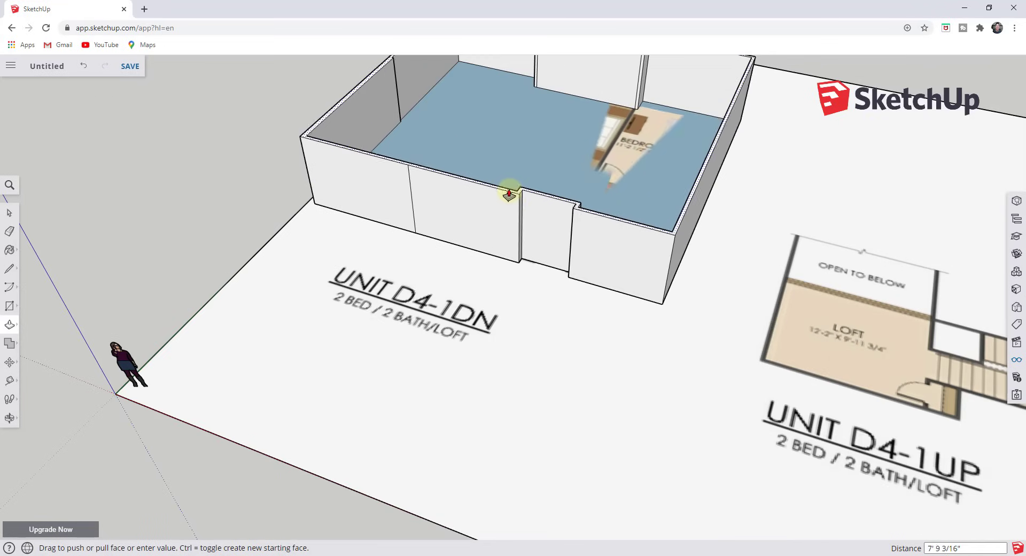
{"action": "key", "text": "space"}
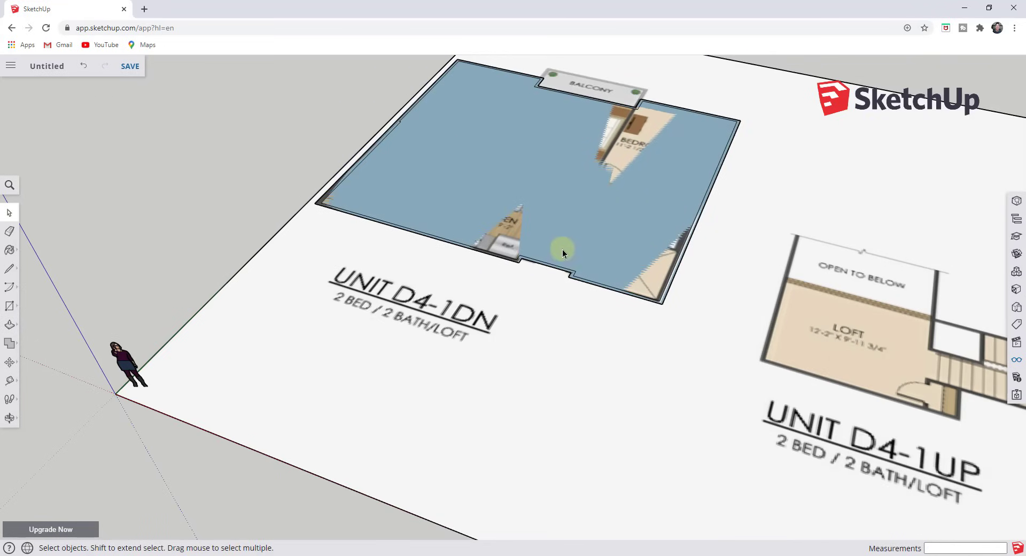
Delete the face filling the interior of the wall outline, keeping only the band for the outer walls
{"action": "left_click", "coordinate": [583, 194]}
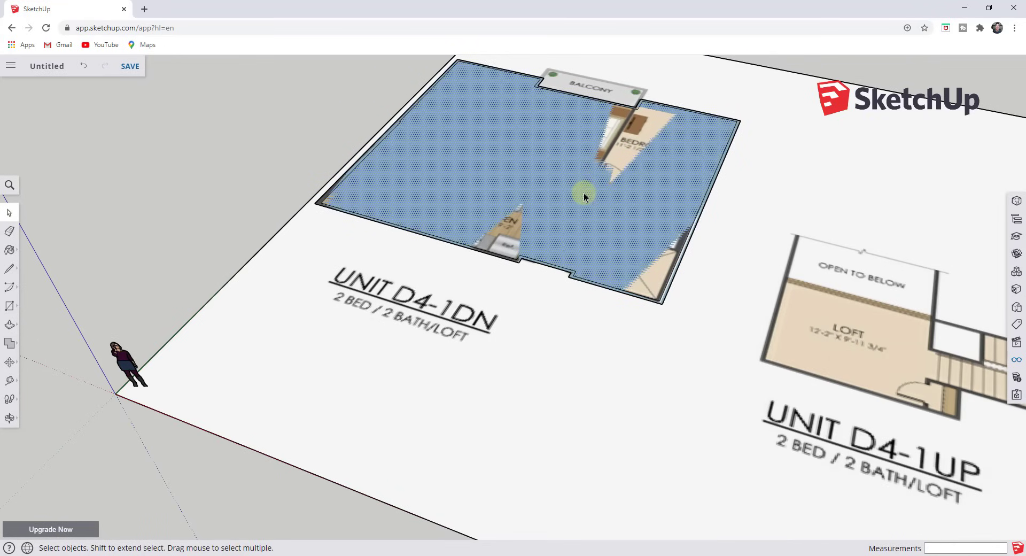
{"action": "key", "text": "Delete"}
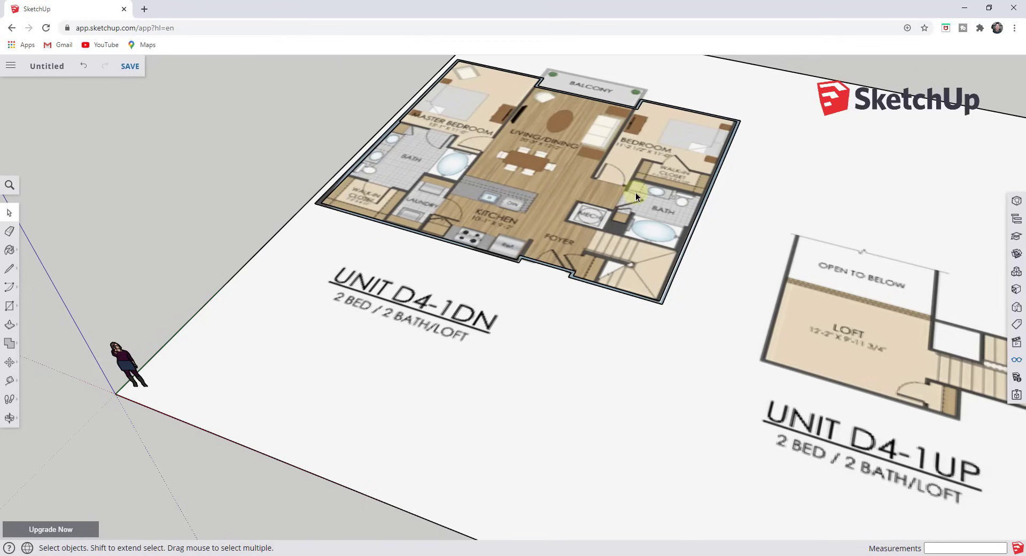
{"action": "scroll", "coordinate": [491, 78], "scroll_direction": "up", "scroll_amount": 5}
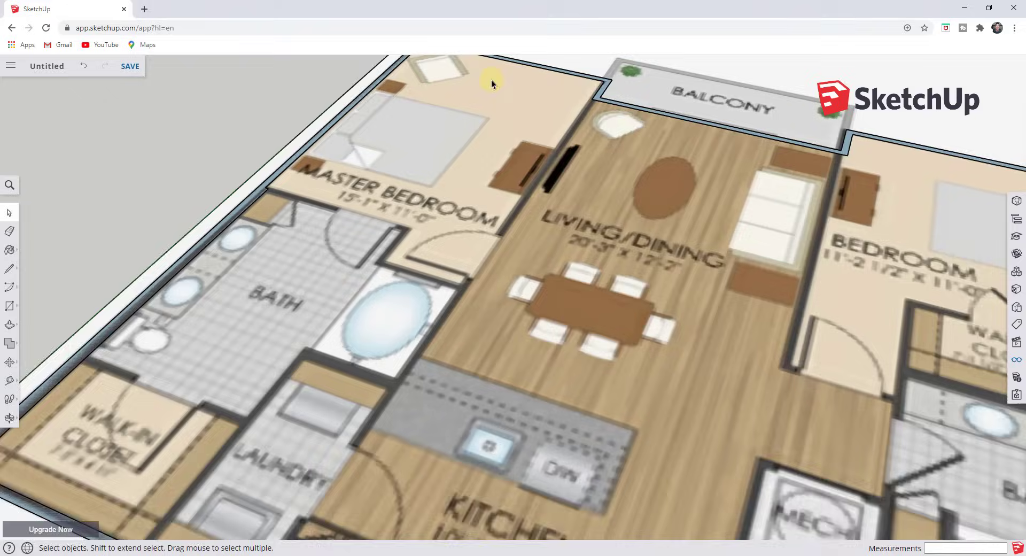
Examine the window and balcony door openings shown on the plan along the master bedroom, living room and bedroom outer walls
{"action": "middle_click_drag", "start_coordinate": [491, 80], "coordinate": [529, 328]}
{"action": "scroll", "coordinate": [518, 176], "scroll_direction": "up", "scroll_amount": 4}
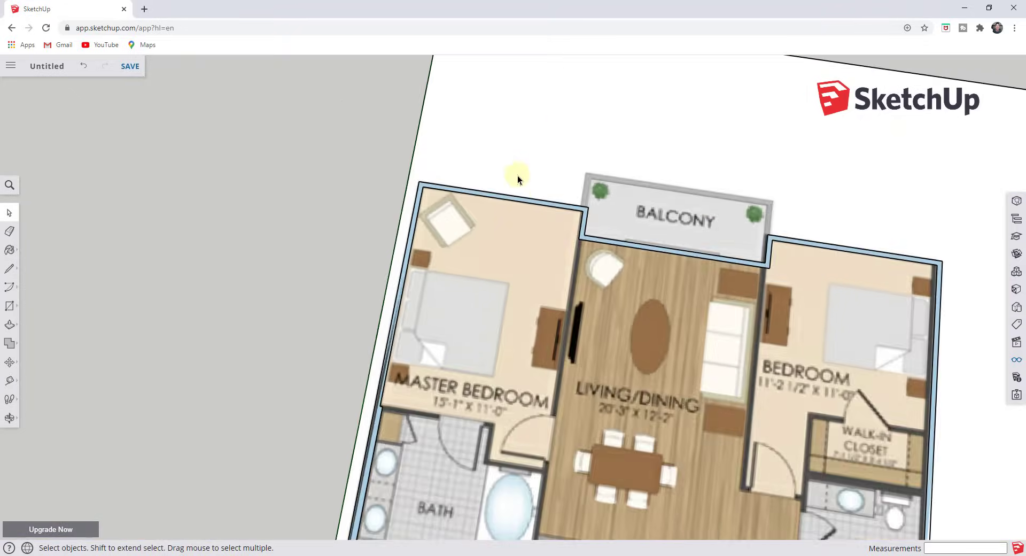
{"action": "scroll", "coordinate": [502, 187], "scroll_direction": "up", "scroll_amount": 5}
{"action": "scroll", "coordinate": [502, 187], "scroll_direction": "up", "scroll_amount": 1}
{"action": "left_click", "coordinate": [602, 190]}
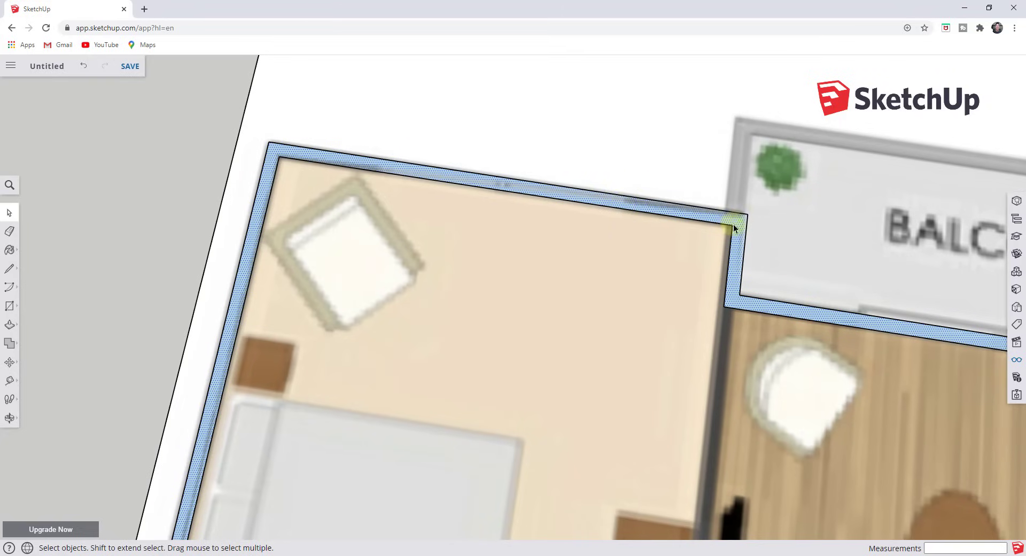
{"action": "key", "text": "l"}
{"action": "key", "text": "space"}
{"action": "left_click", "coordinate": [617, 203]}
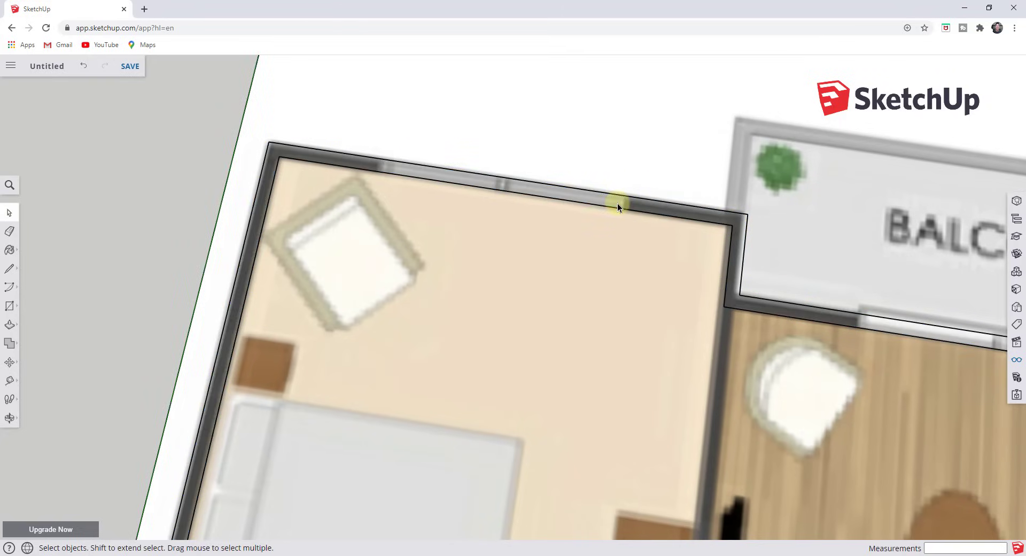
{"action": "scroll", "coordinate": [396, 164], "scroll_direction": "down", "scroll_amount": 3}
{"action": "scroll", "coordinate": [570, 185], "scroll_direction": "up", "scroll_amount": 3}
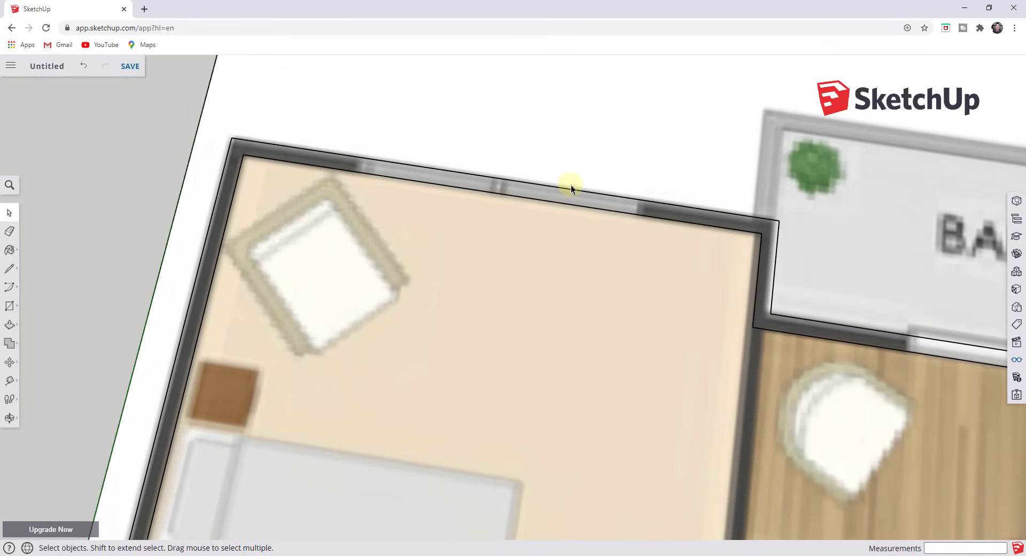
{"action": "scroll", "coordinate": [460, 194], "scroll_direction": "down", "scroll_amount": 5}
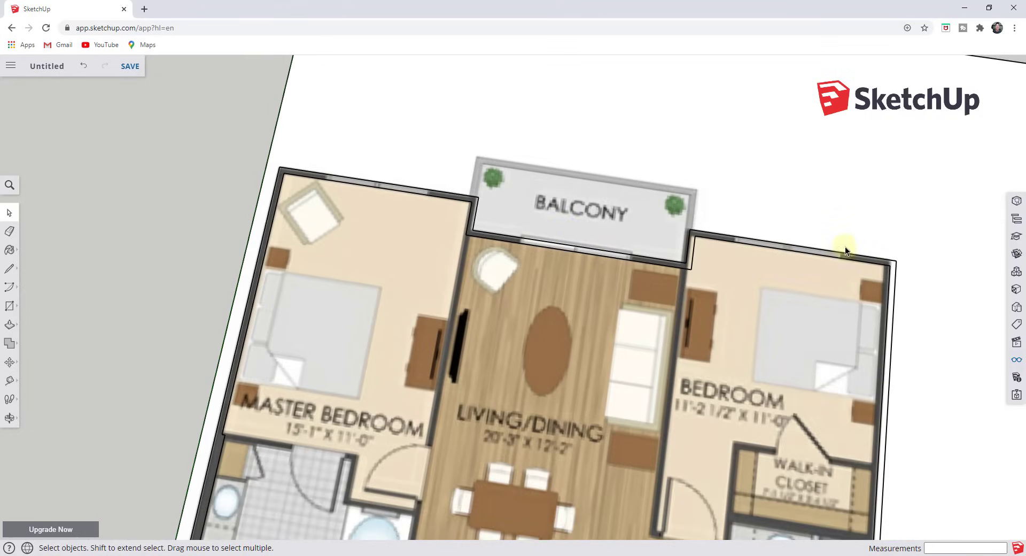
{"action": "scroll", "coordinate": [837, 254], "scroll_direction": "up", "scroll_amount": 3}
{"action": "scroll", "coordinate": [833, 253], "scroll_direction": "down", "scroll_amount": 3}
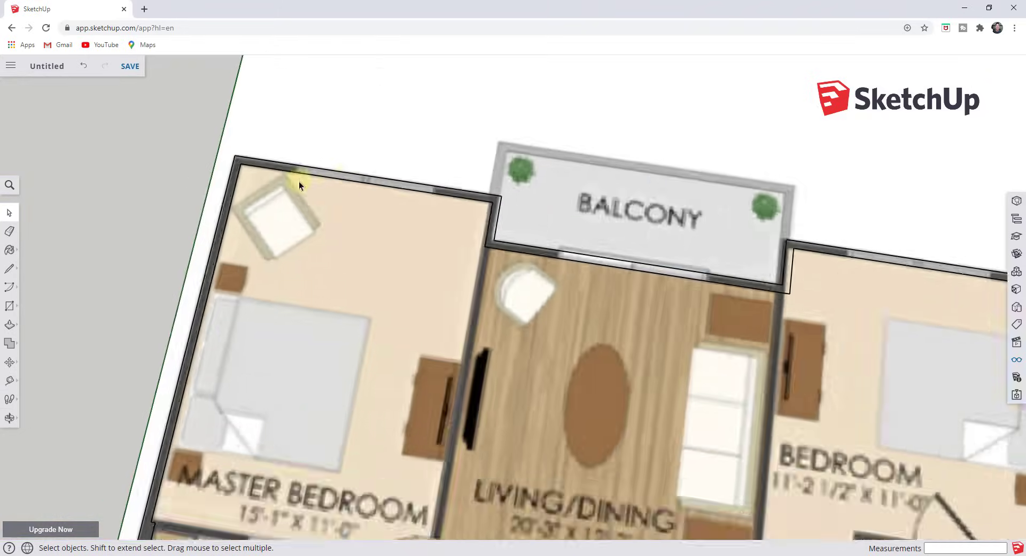
Draw a line across the master bedroom's outer wall at the end of the window nearest the balcony
{"action": "scroll", "coordinate": [300, 181], "scroll_direction": "up", "scroll_amount": 5}
{"action": "key", "text": "l"}
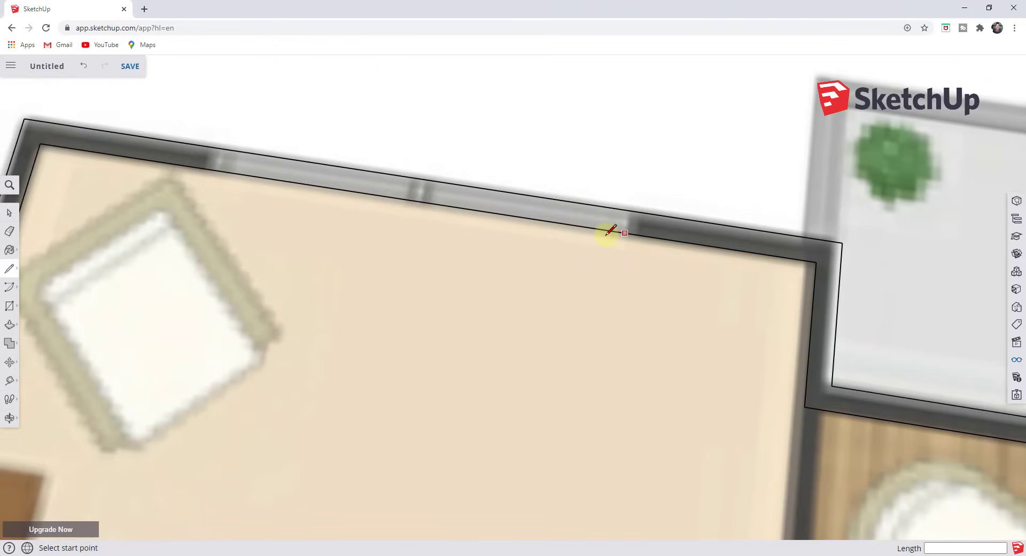
{"action": "left_click", "coordinate": [636, 235]}
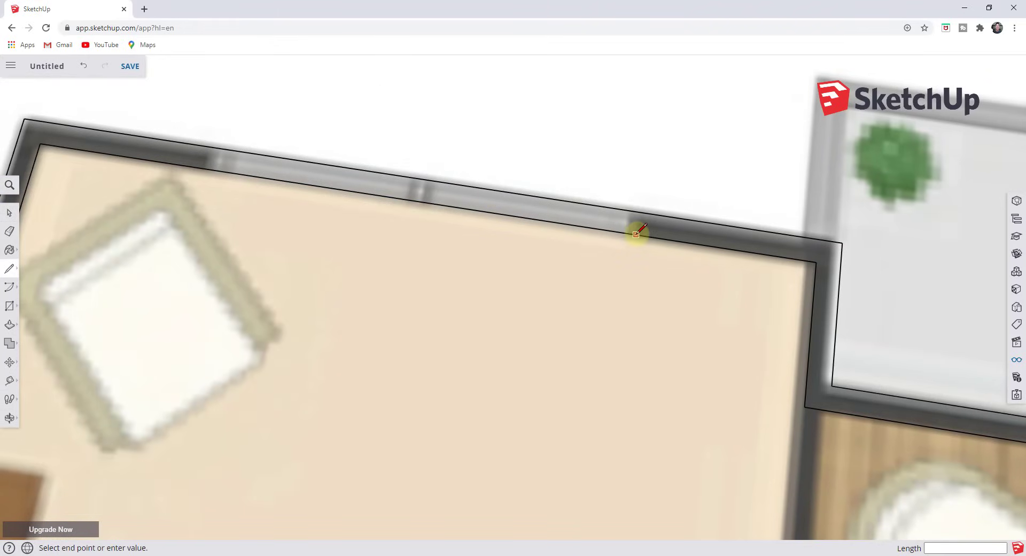
{"action": "left_click", "coordinate": [639, 207]}
{"action": "key", "text": "space"}
{"action": "scroll", "coordinate": [672, 243], "scroll_direction": "down", "scroll_amount": 2}
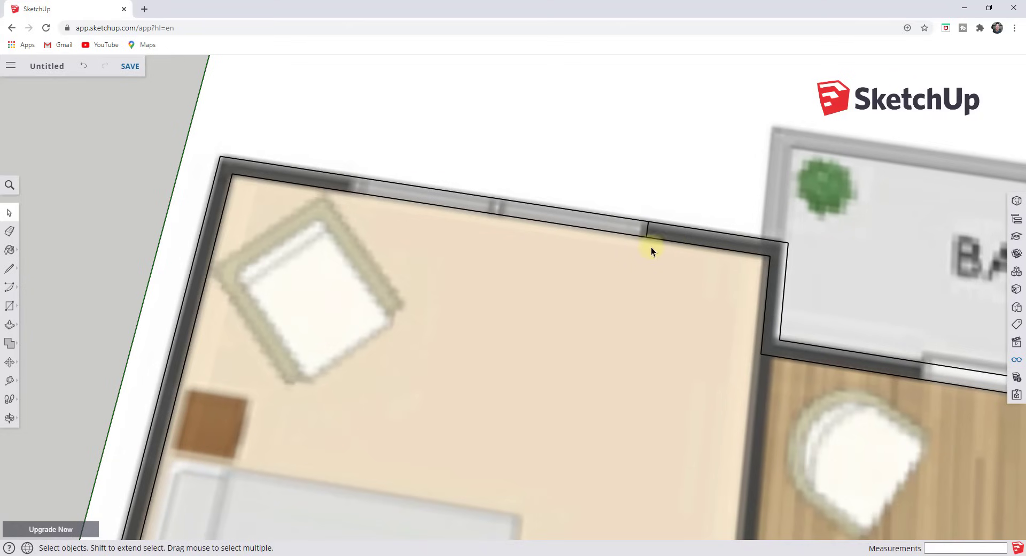
Draw a 6' line along the master bedroom window's inner wall edge and a 4" line across the wall at the window's far end
{"action": "key", "text": "l"}
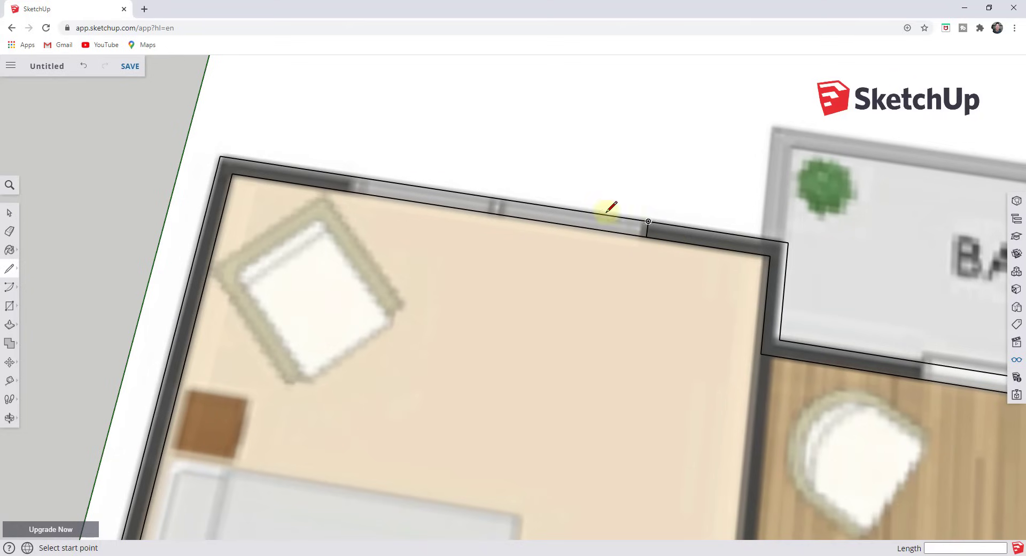
{"action": "left_click", "coordinate": [646, 237]}
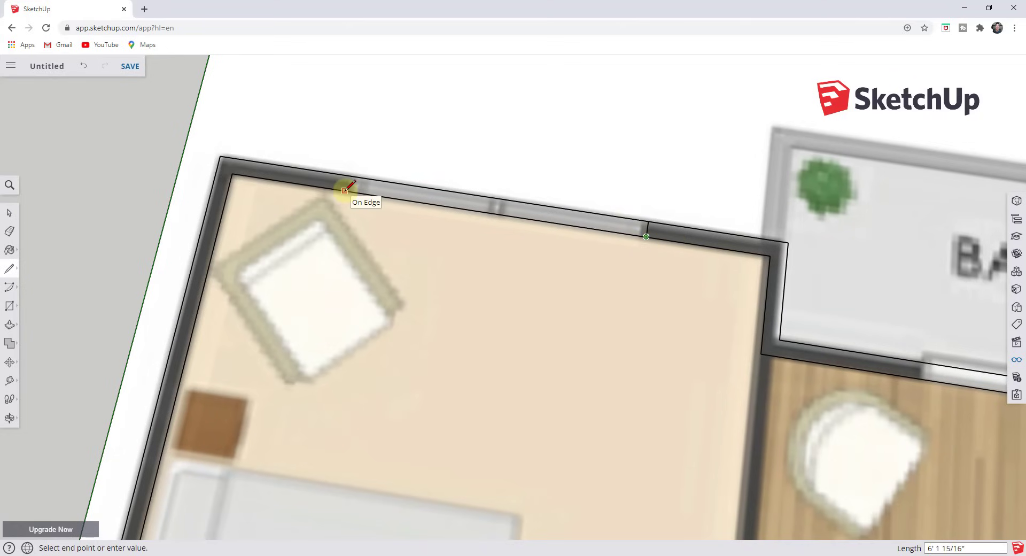
{"action": "left_click", "coordinate": [344, 190]}
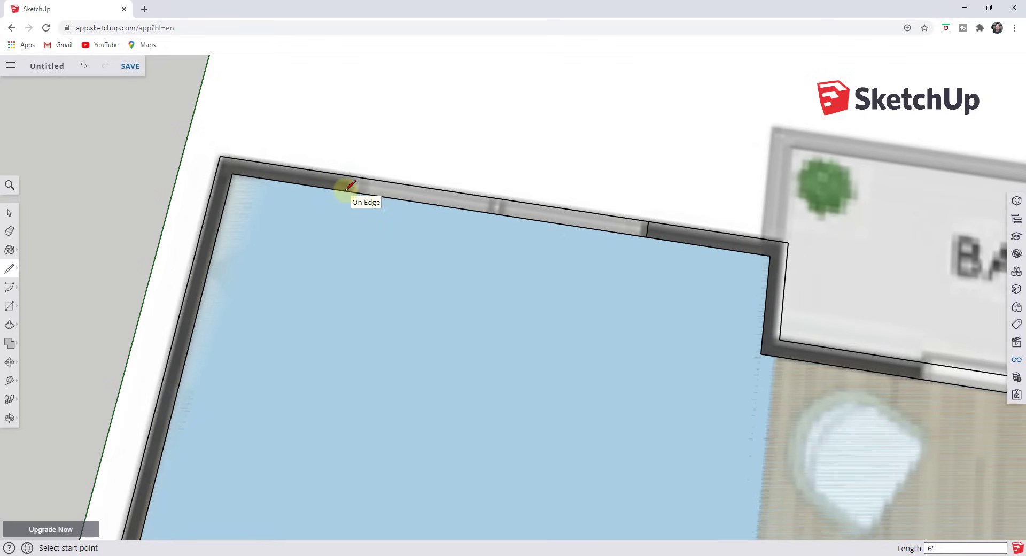
{"action": "left_click", "coordinate": [353, 191]}
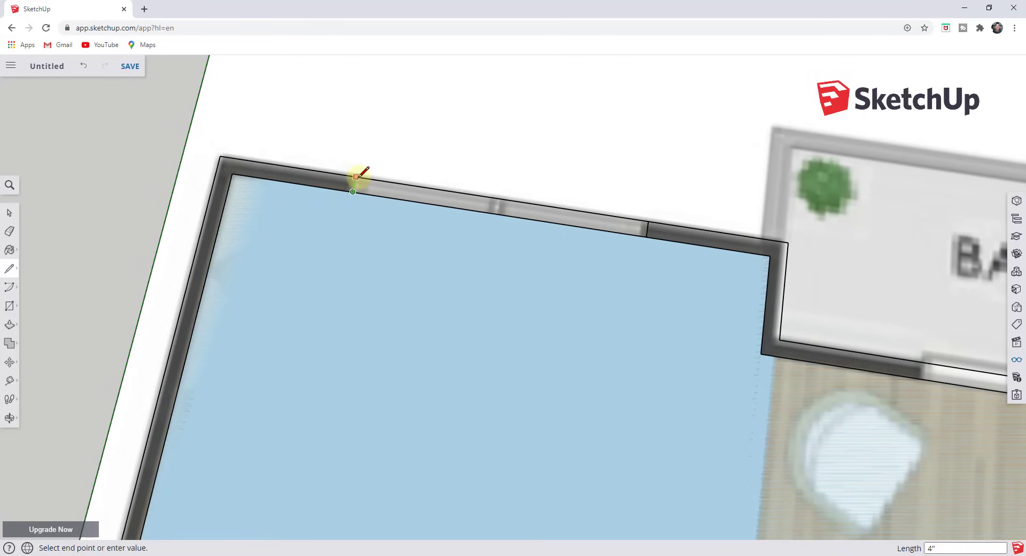
{"action": "left_click", "coordinate": [356, 177]}
{"action": "key", "text": "space"}
{"action": "scroll", "coordinate": [468, 200], "scroll_direction": "down", "scroll_amount": 5}
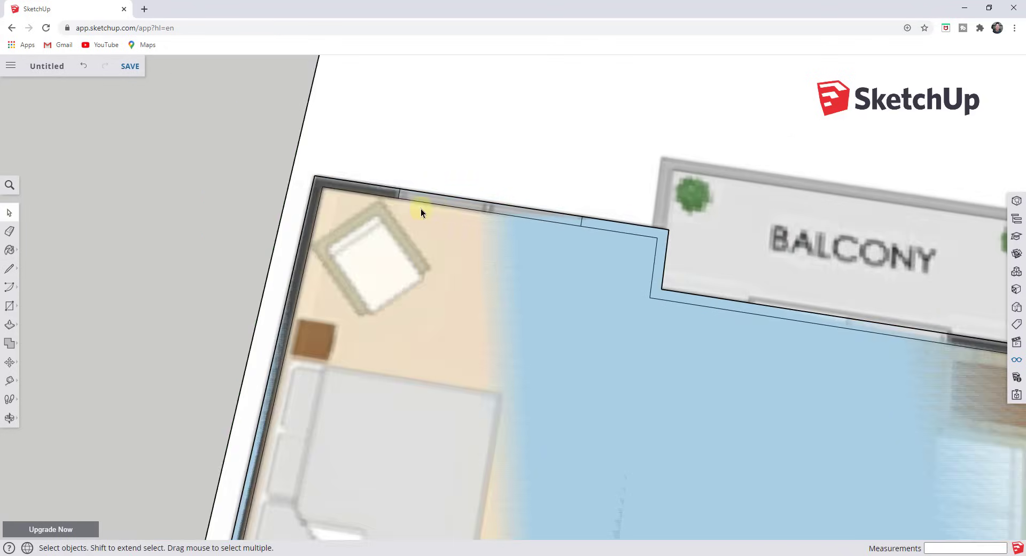
Mark both ends of the balcony door opening with lines across the living/dining room's outer wall
{"action": "scroll", "coordinate": [690, 270], "scroll_direction": "up", "scroll_amount": 5}
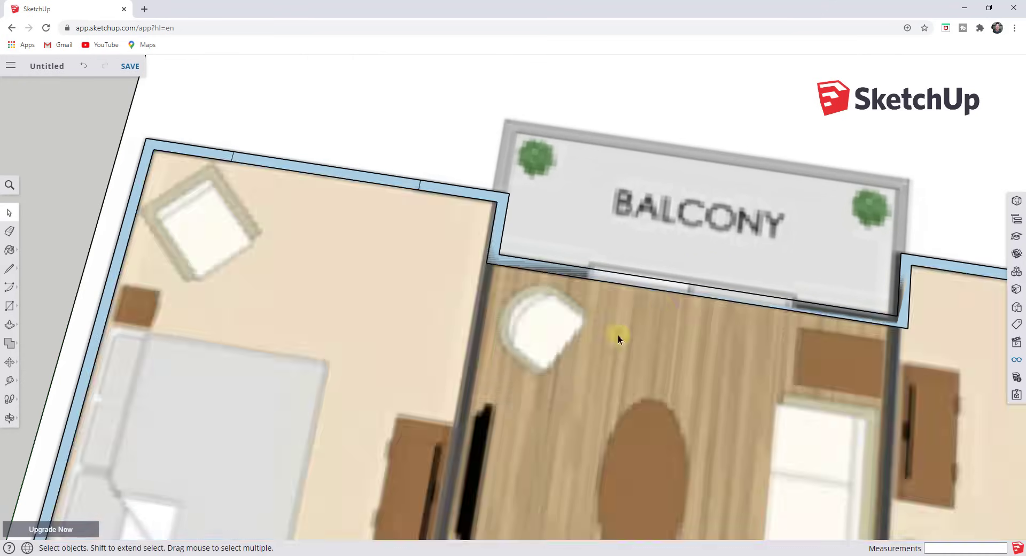
{"action": "scroll", "coordinate": [790, 297], "scroll_direction": "down", "scroll_amount": 2}
{"action": "scroll", "coordinate": [374, 223], "scroll_direction": "down", "scroll_amount": 2}
{"action": "scroll", "coordinate": [579, 270], "scroll_direction": "down", "scroll_amount": 1}
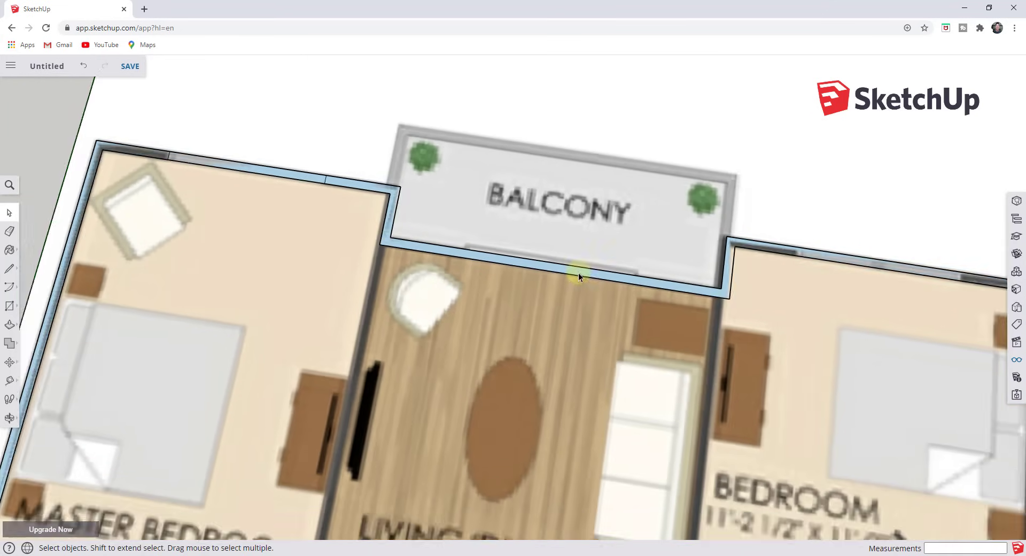
{"action": "scroll", "coordinate": [553, 260], "scroll_direction": "up", "scroll_amount": 5}
{"action": "scroll", "coordinate": [554, 261], "scroll_direction": "up", "scroll_amount": 1}
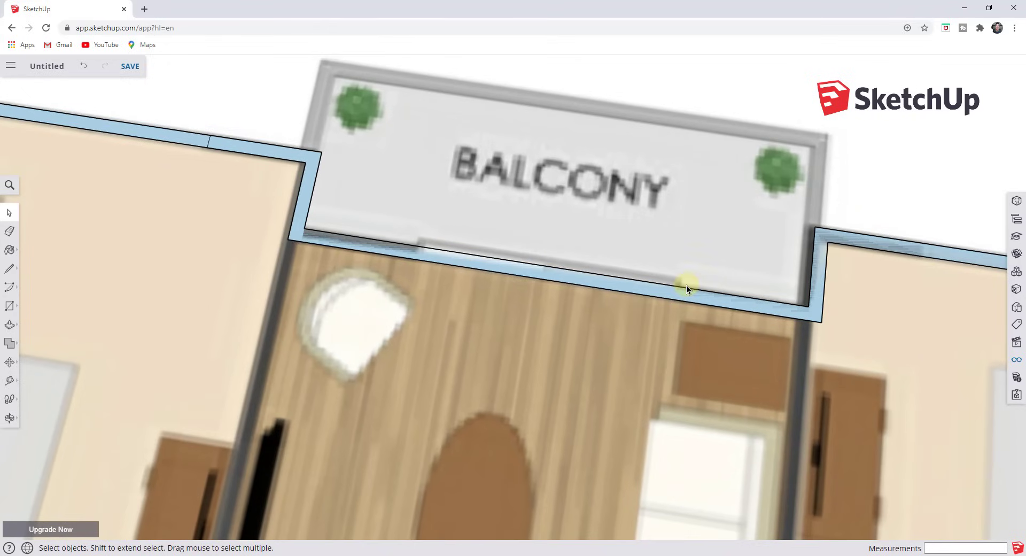
{"action": "key", "text": "l"}
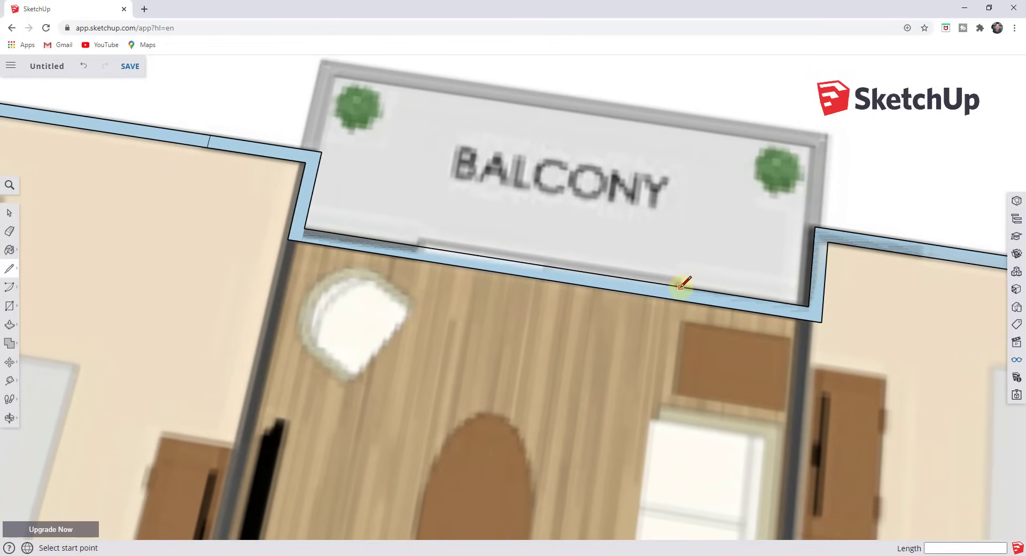
{"action": "left_click", "coordinate": [553, 266]}
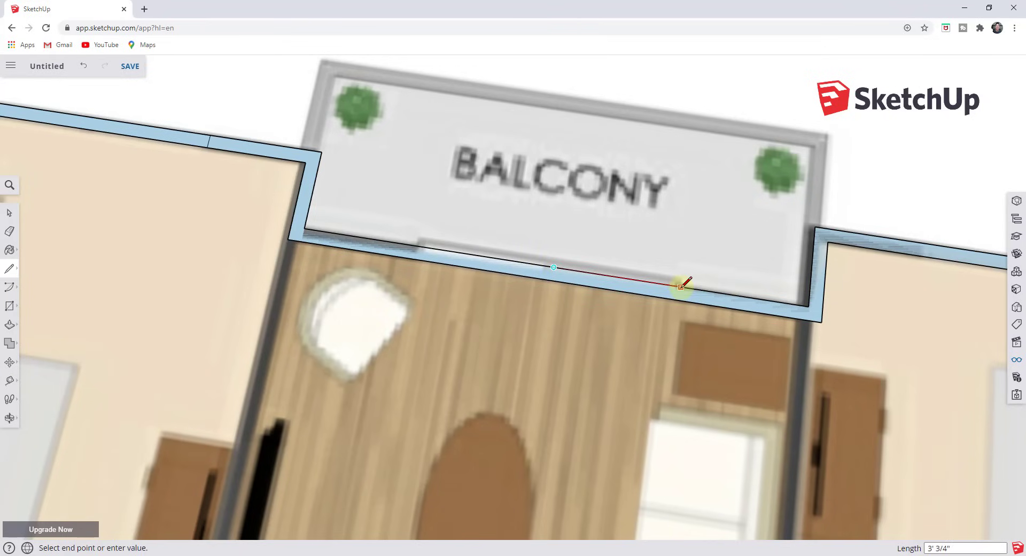
{"action": "key", "text": "space"}
{"action": "key", "text": "l"}
{"action": "left_click", "coordinate": [424, 241]}
Mark both ends of the window in the second bedroom's outer wall with lines across the wall
{"action": "scroll", "coordinate": [618, 213], "scroll_direction": "down", "scroll_amount": 2}
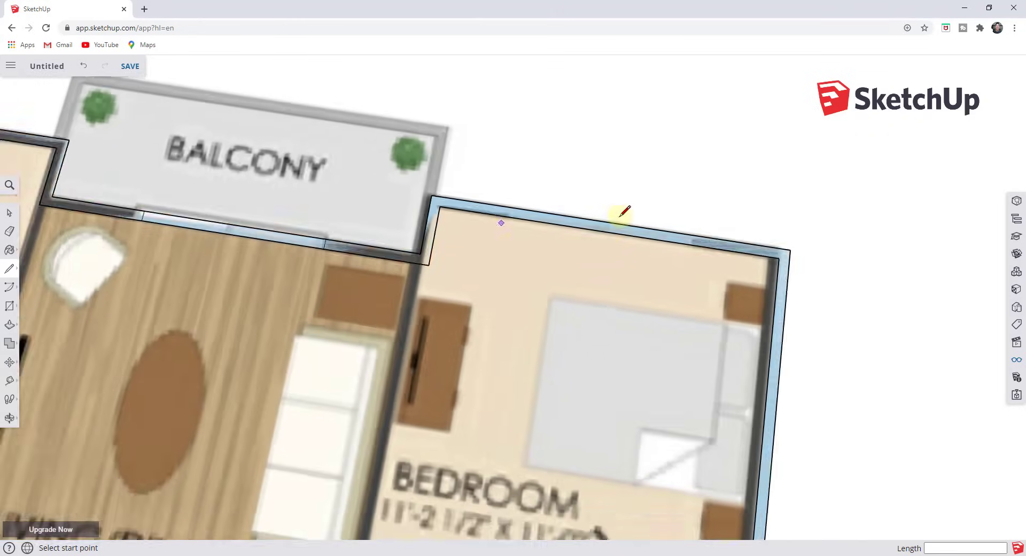
{"action": "scroll", "coordinate": [716, 243], "scroll_direction": "up", "scroll_amount": 1}
{"action": "scroll", "coordinate": [728, 236], "scroll_direction": "down", "scroll_amount": 2}
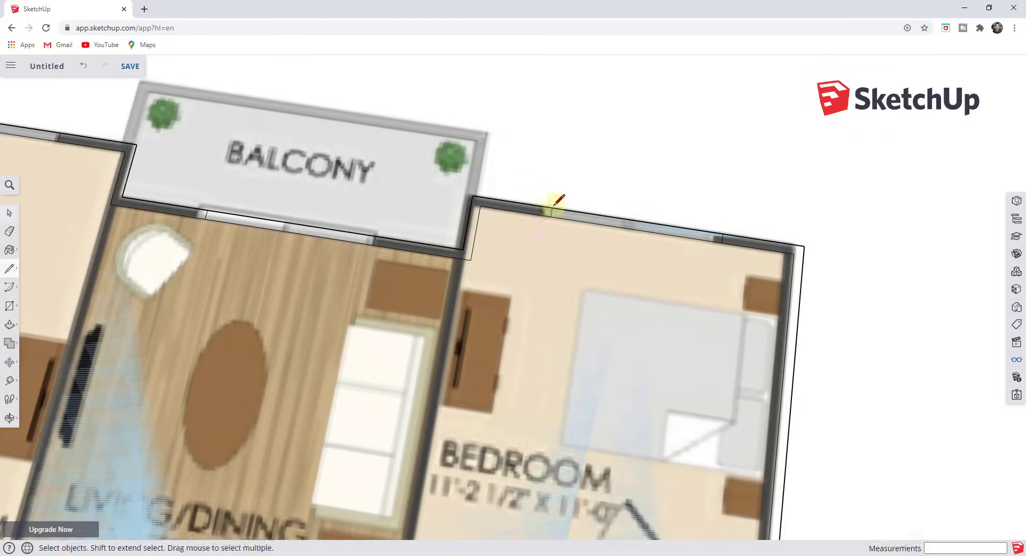
{"action": "scroll", "coordinate": [581, 428], "scroll_direction": "up", "scroll_amount": 4}
{"action": "left_click", "coordinate": [565, 439]}
{"action": "key", "text": "space"}
{"action": "scroll", "coordinate": [524, 299], "scroll_direction": "down", "scroll_amount": 5}
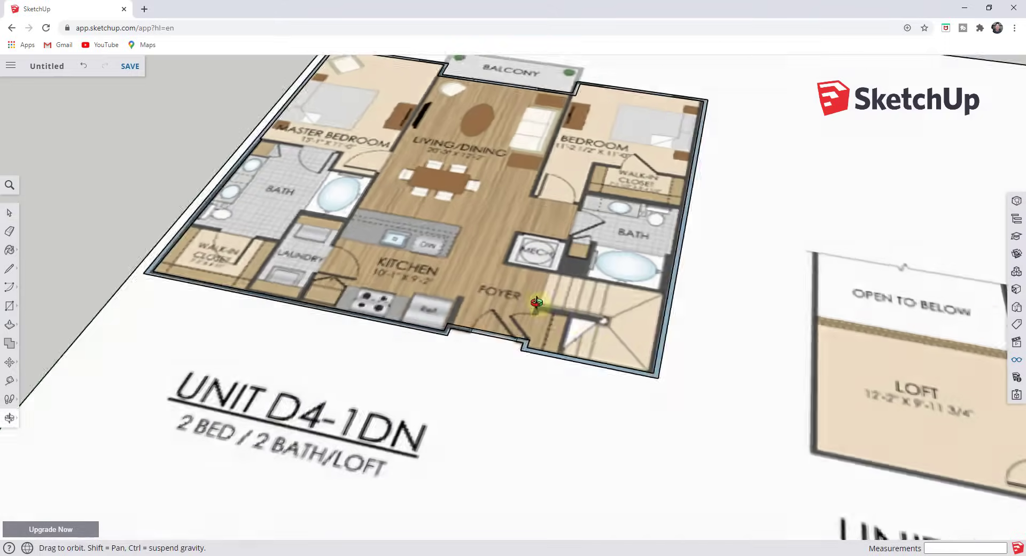
Try extruding the section of the outer wall band beside the kitchen upward
{"action": "scroll", "coordinate": [518, 225], "scroll_direction": "down", "scroll_amount": 3}
{"action": "scroll", "coordinate": [556, 189], "scroll_direction": "up", "scroll_amount": 3}
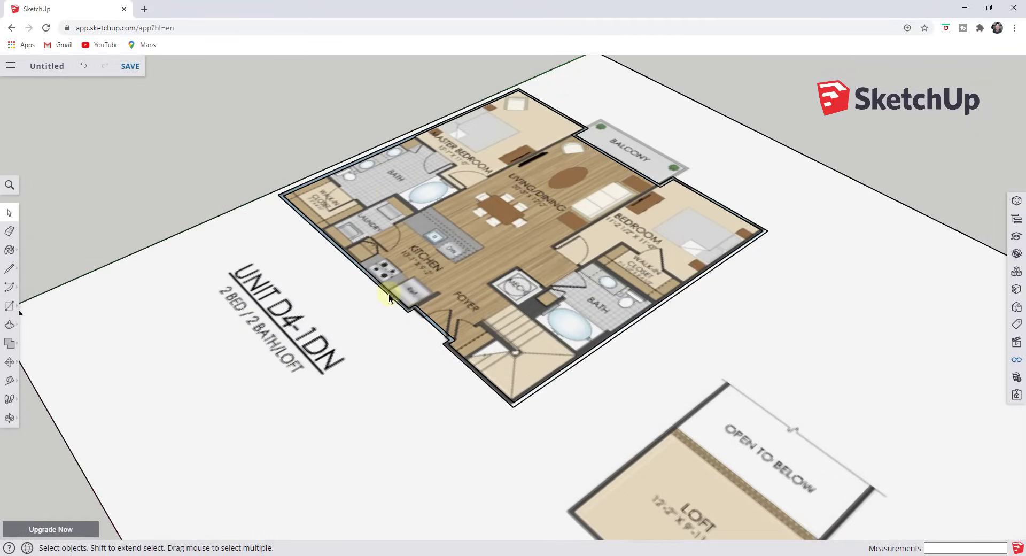
{"action": "key", "text": "p"}
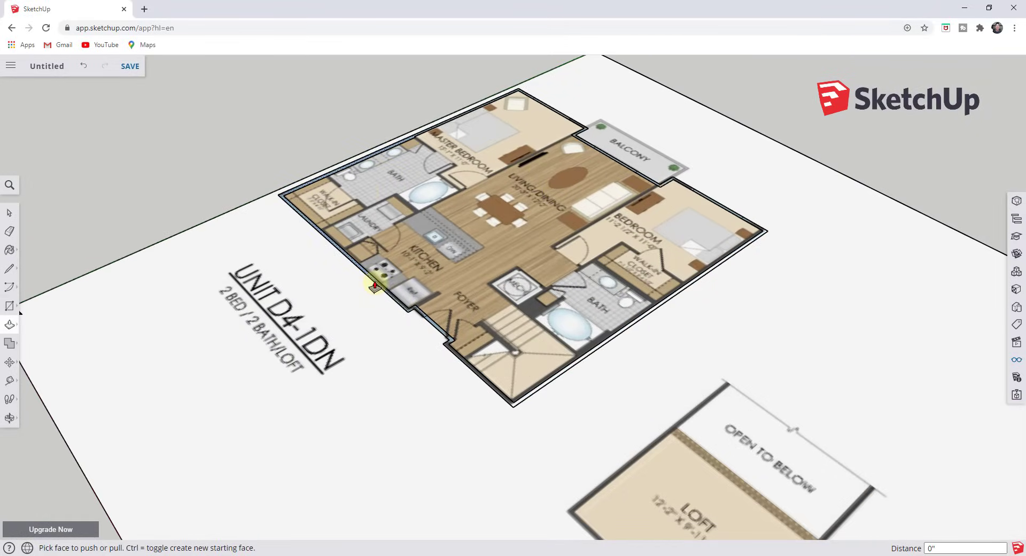
{"action": "left_click", "coordinate": [374, 276]}
{"action": "left_click_drag", "start_coordinate": [374, 275], "coordinate": [379, 239]}
{"action": "key", "text": "space"}
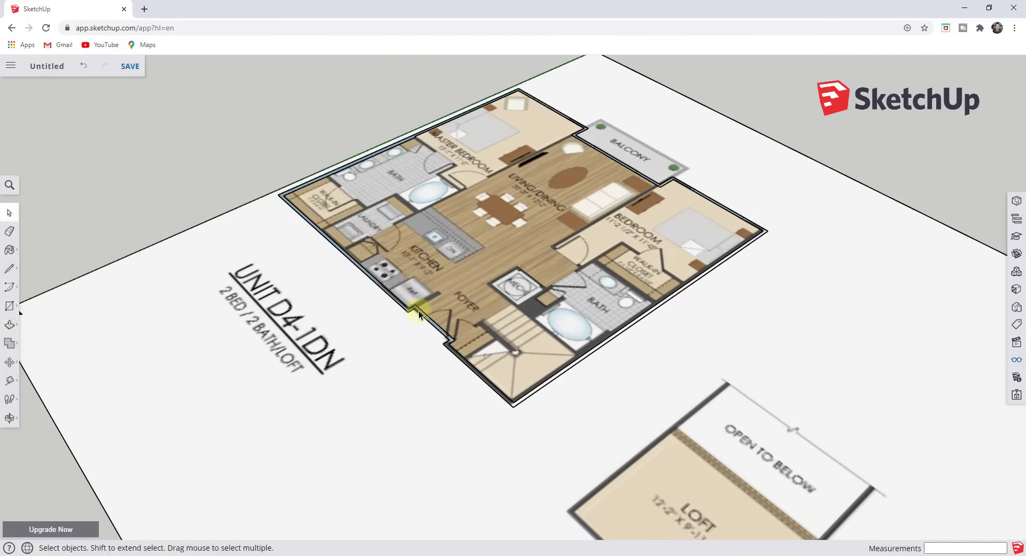
Select the outer wall band together with its edges and reverse its face orientation
{"action": "scroll", "coordinate": [418, 310], "scroll_direction": "up", "scroll_amount": 5}
{"action": "left_click", "coordinate": [420, 310]}
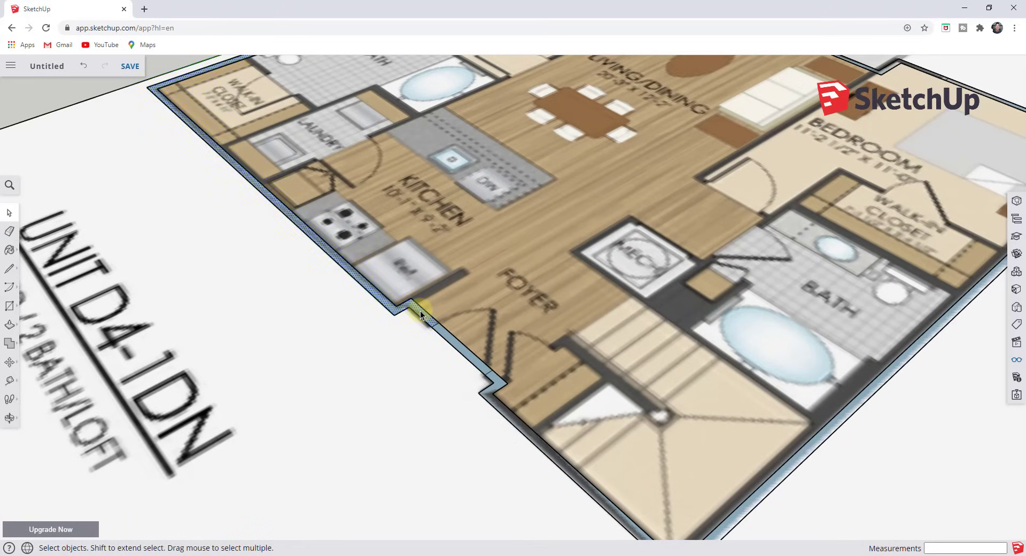
{"action": "right_click", "coordinate": [420, 310]}
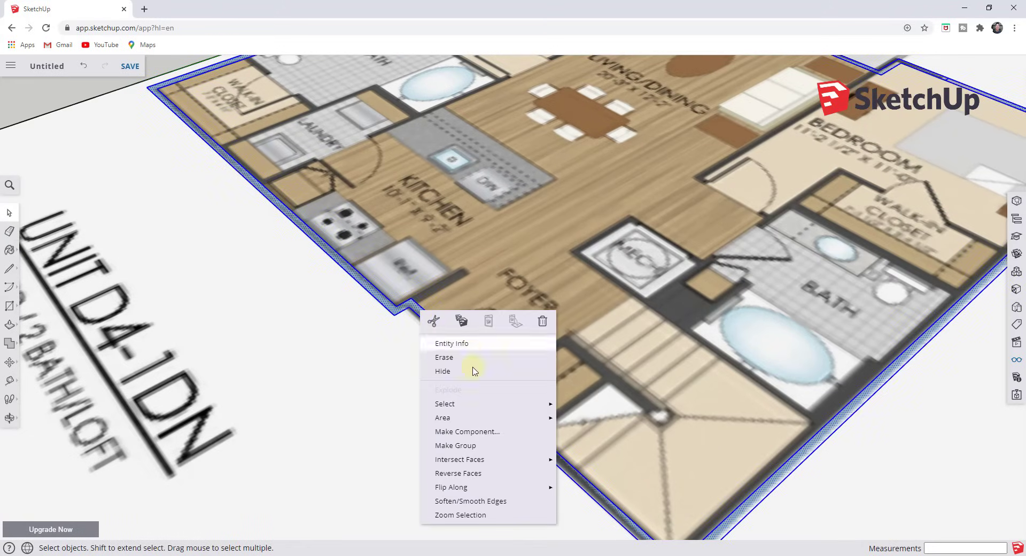
{"action": "left_click", "coordinate": [458, 473]}
{"action": "scroll", "coordinate": [414, 348], "scroll_direction": "down", "scroll_amount": 5}
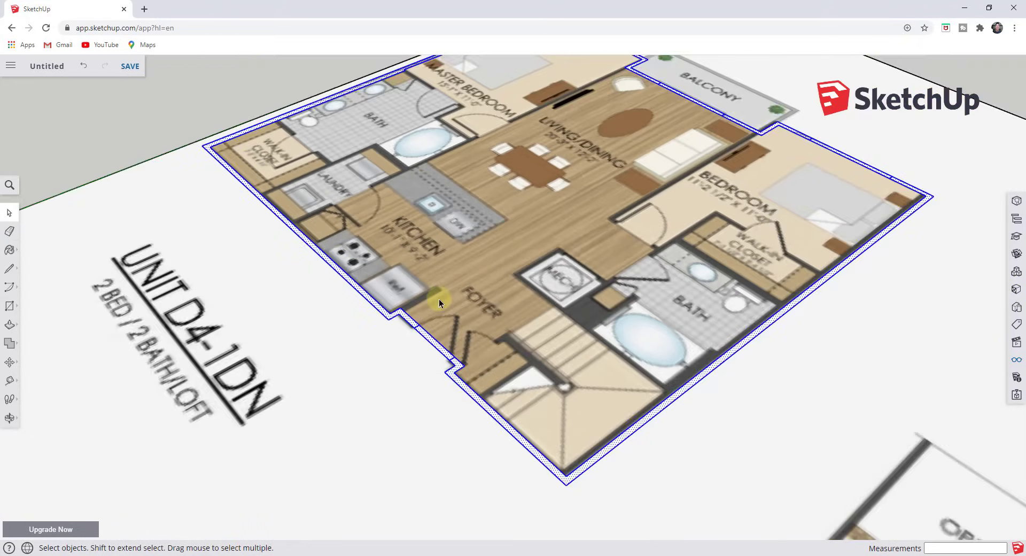
Extrude the outer wall section running around the walk-in closet, past the master bedroom and kitchen, 10 feet upward
{"action": "scroll", "coordinate": [438, 294], "scroll_direction": "up", "scroll_amount": 5}
{"action": "scroll", "coordinate": [393, 321], "scroll_direction": "up", "scroll_amount": 2}
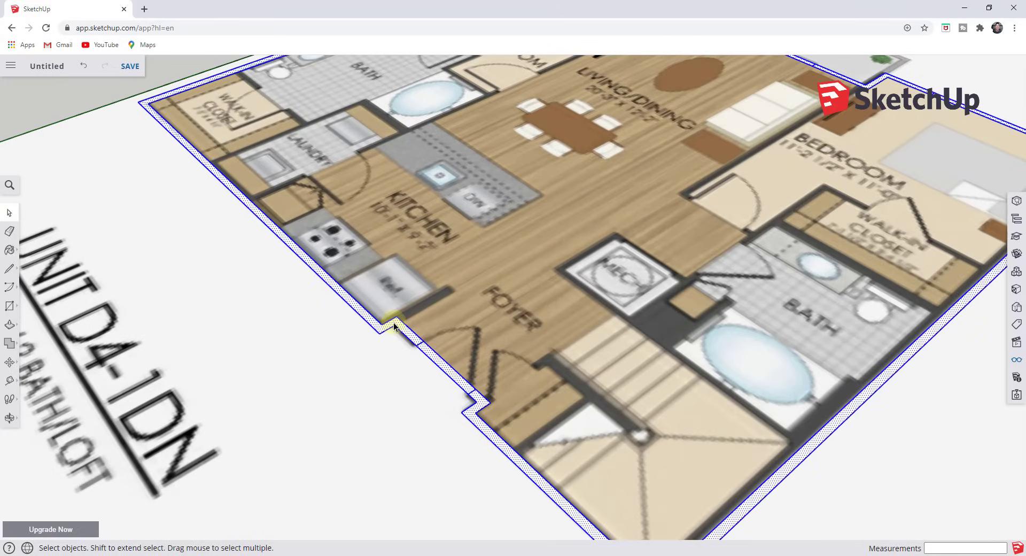
{"action": "scroll", "coordinate": [394, 324], "scroll_direction": "down", "scroll_amount": 5}
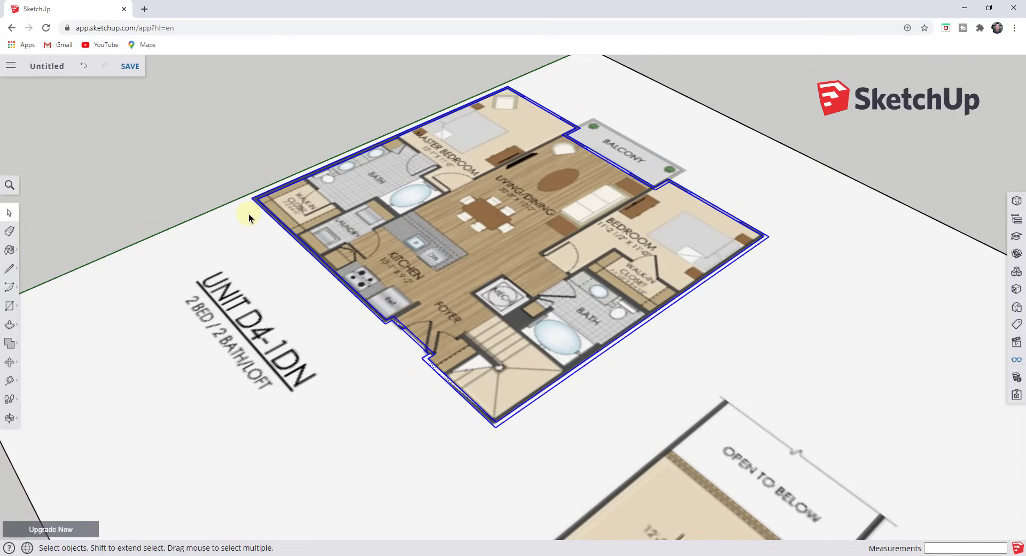
{"action": "key", "text": "p"}
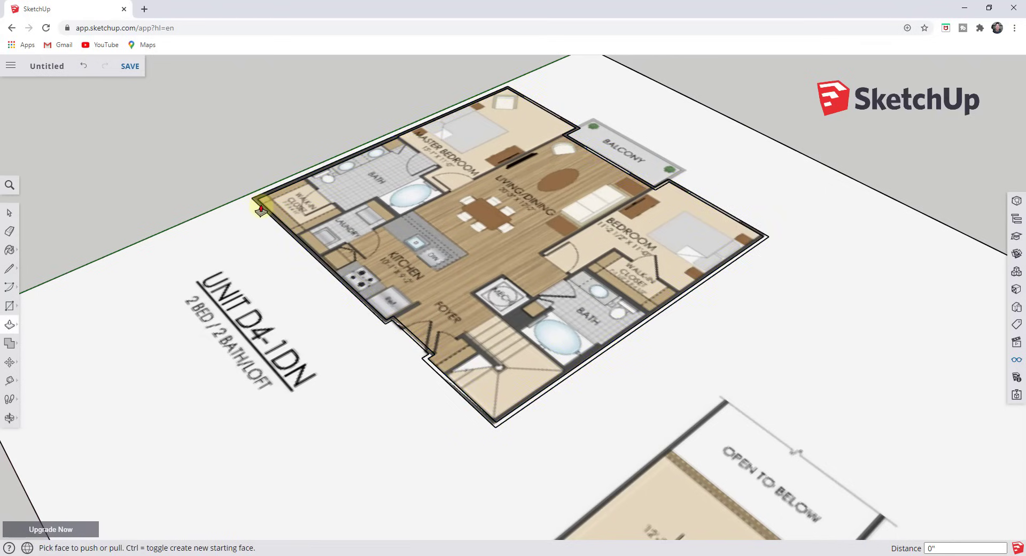
{"action": "left_click", "coordinate": [261, 209]}
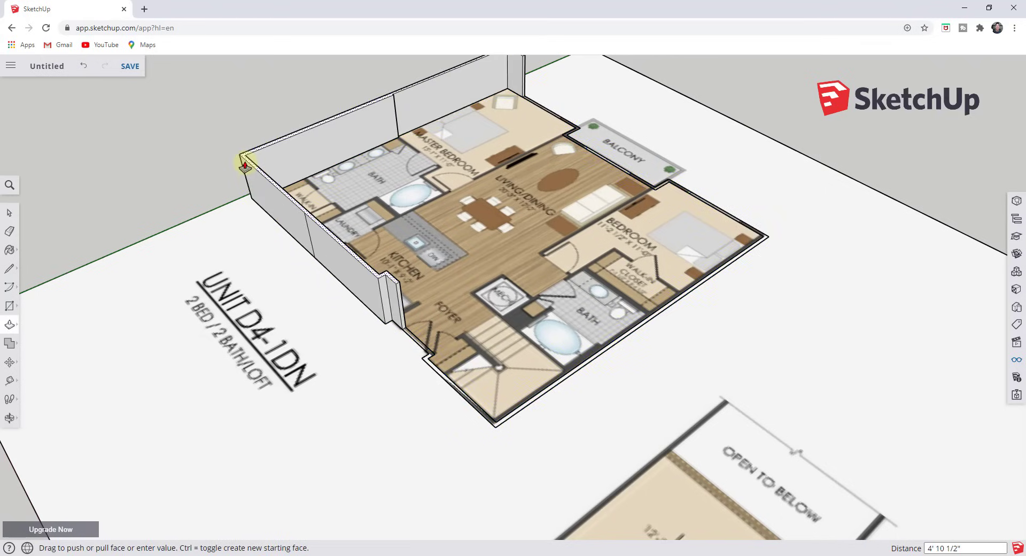
{"action": "type", "text": "10"}
{"action": "key", "text": "Return"}
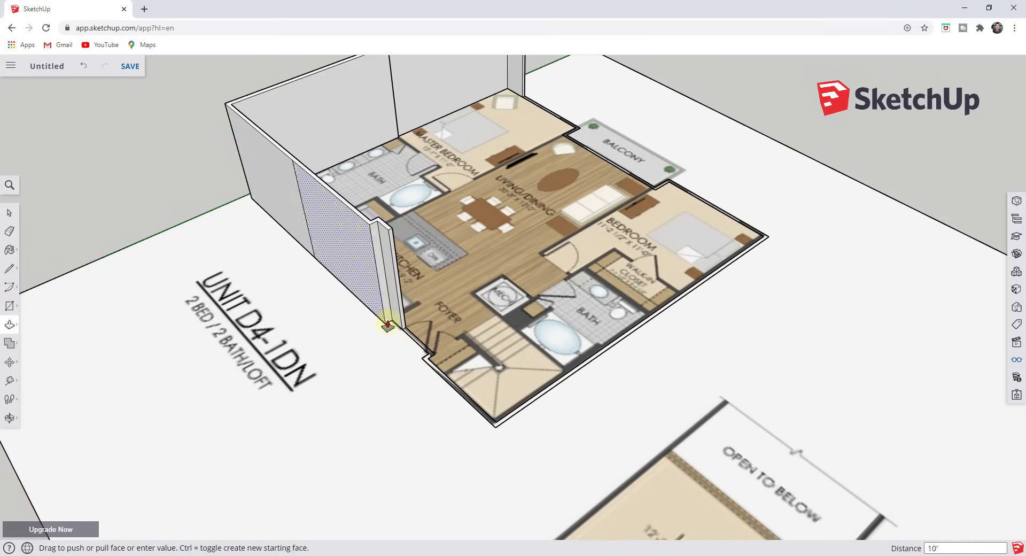
Extrude the wall sections along the balcony side, from the master bedroom window to the second bedroom window, to the same 10-foot height
{"action": "scroll", "coordinate": [394, 348], "scroll_direction": "down", "scroll_amount": 4}
{"action": "scroll", "coordinate": [585, 150], "scroll_direction": "up", "scroll_amount": 5}
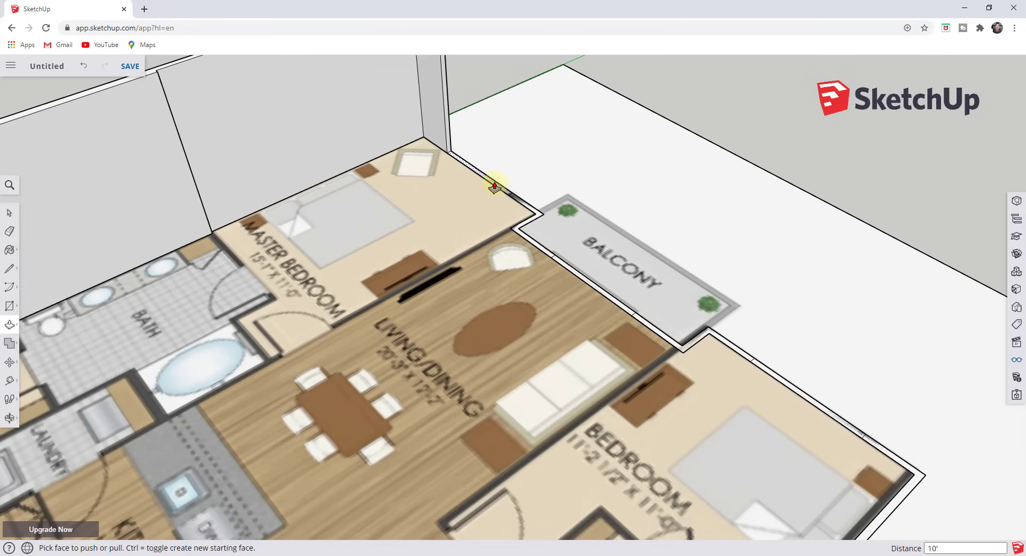
{"action": "scroll", "coordinate": [448, 153], "scroll_direction": "down", "scroll_amount": 5}
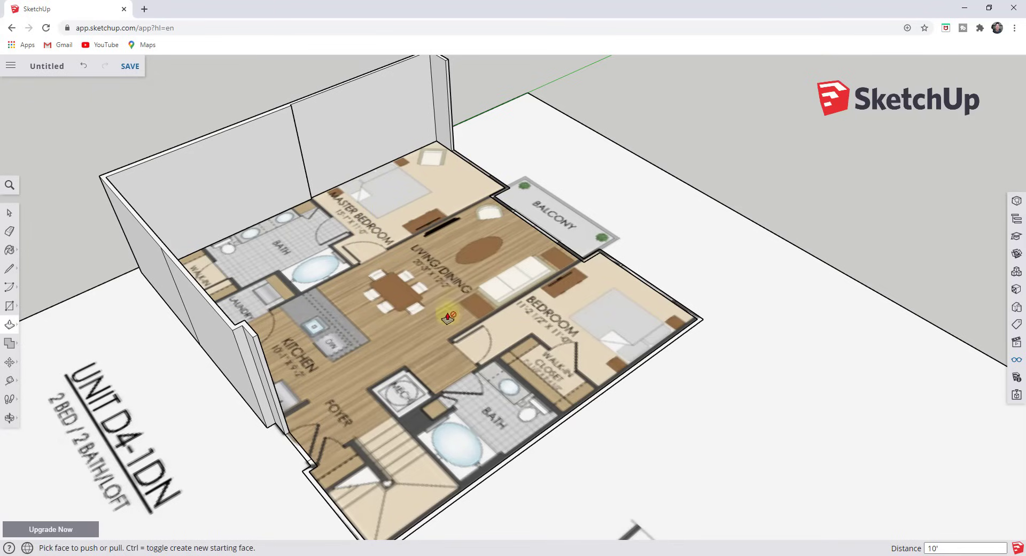
{"action": "scroll", "coordinate": [463, 224], "scroll_direction": "down", "scroll_amount": 3}
{"action": "scroll", "coordinate": [467, 165], "scroll_direction": "up", "scroll_amount": 5}
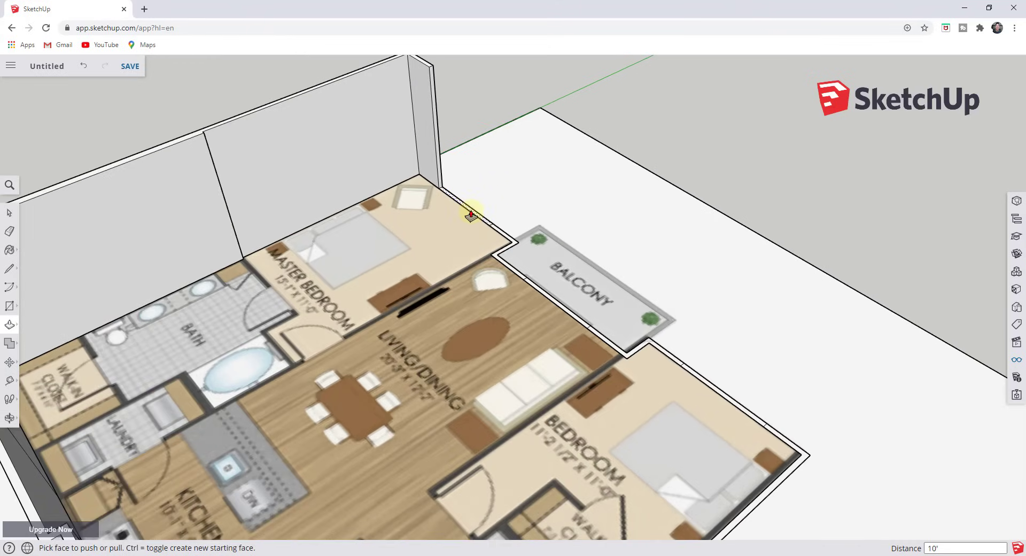
{"action": "left_click", "coordinate": [467, 214]}
{"action": "left_click", "coordinate": [515, 243]}
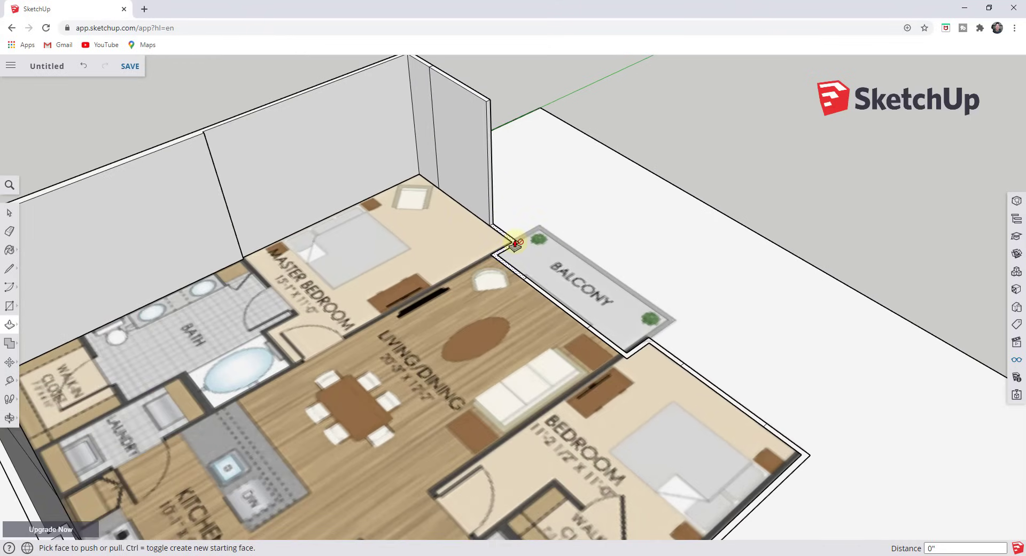
{"action": "double_click", "coordinate": [514, 243]}
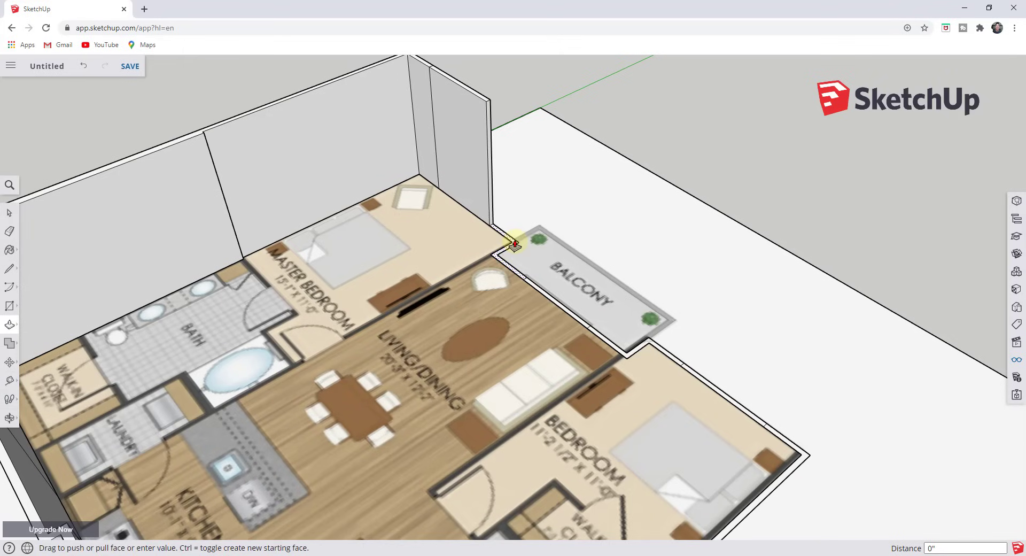
{"action": "double_click", "coordinate": [548, 301]}
{"action": "double_click", "coordinate": [603, 341]}
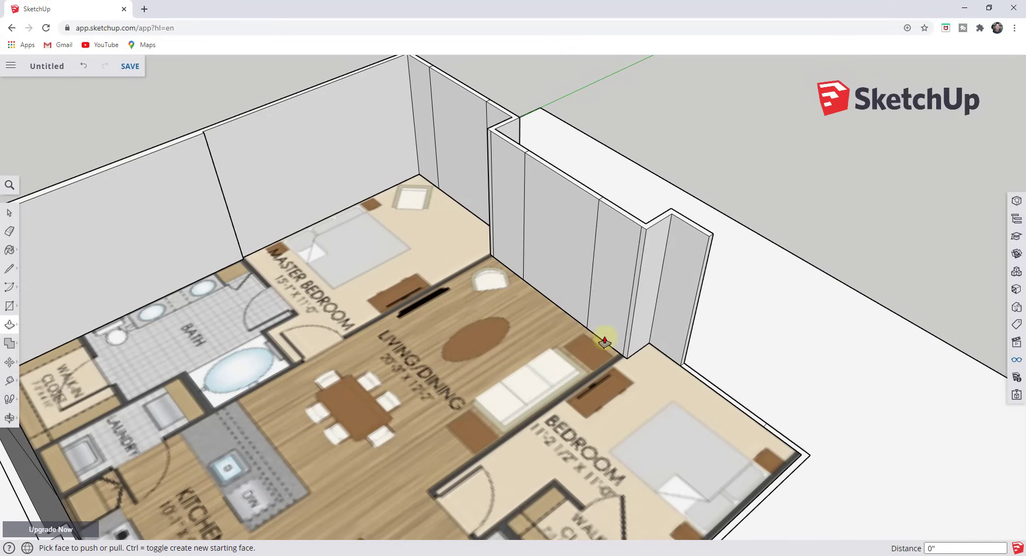
{"action": "double_click", "coordinate": [696, 369]}
{"action": "scroll", "coordinate": [561, 175], "scroll_direction": "down", "scroll_amount": 3}
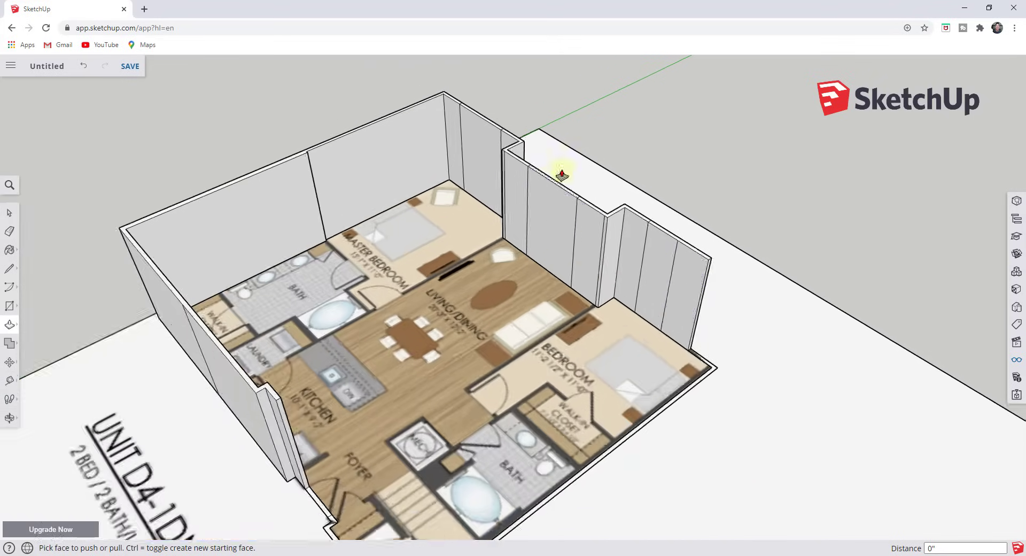
Raise the remaining outer wall sections around the second bedroom, stairs and foyer entry to the same 10-foot height
{"action": "scroll", "coordinate": [694, 359], "scroll_direction": "up", "scroll_amount": 3}
{"action": "left_click", "coordinate": [696, 351]}
{"action": "left_click", "coordinate": [771, 270]}
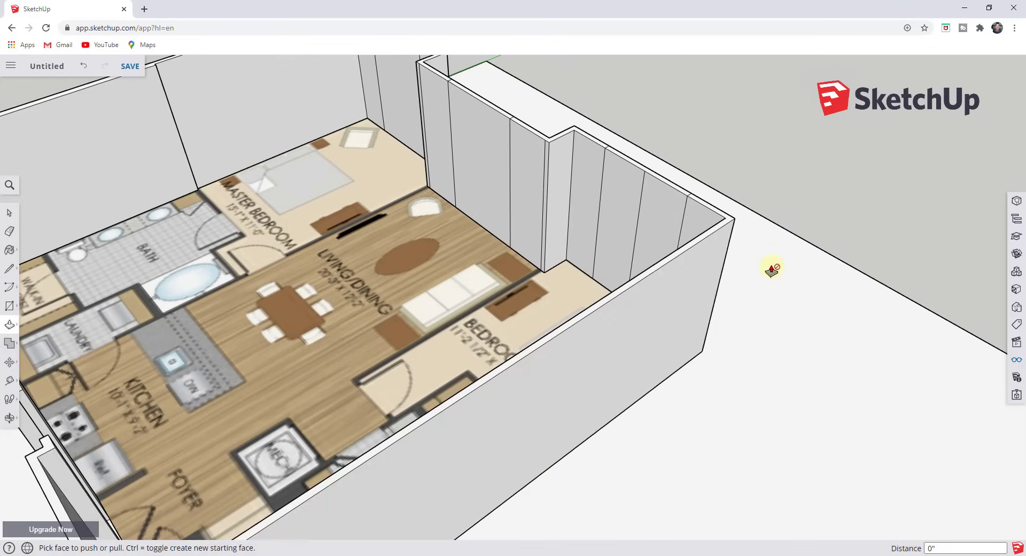
{"action": "scroll", "coordinate": [771, 270], "scroll_direction": "down", "scroll_amount": 5}
{"action": "scroll", "coordinate": [428, 398], "scroll_direction": "up", "scroll_amount": 6}
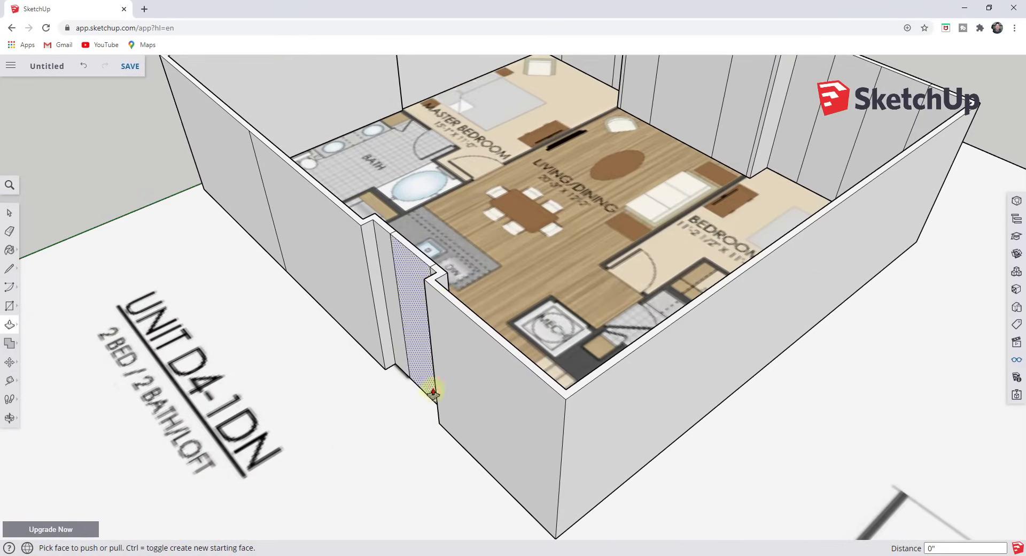
{"action": "middle_click_drag", "start_coordinate": [411, 293], "coordinate": [532, 283]}
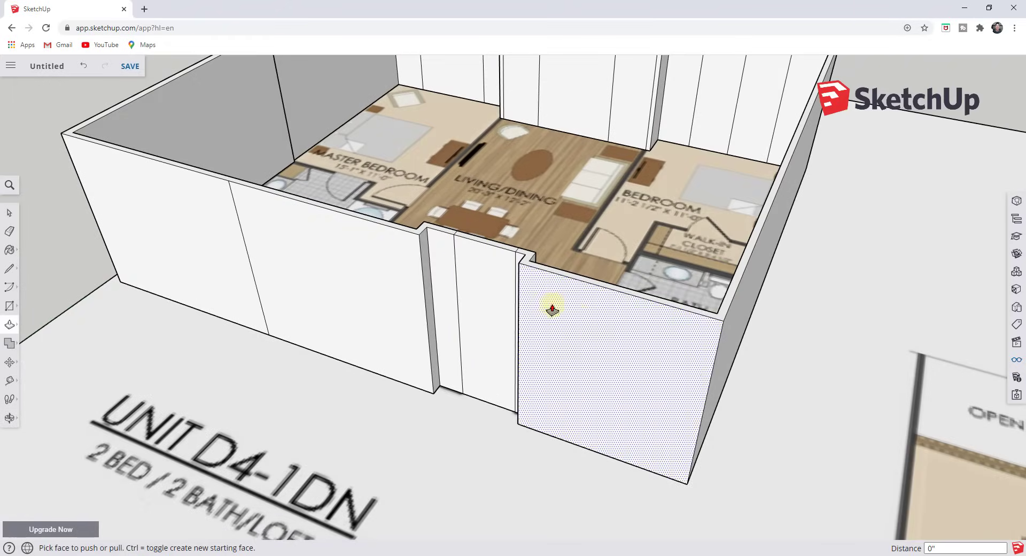
{"action": "scroll", "coordinate": [591, 327], "scroll_direction": "down", "scroll_amount": 5}
{"action": "scroll", "coordinate": [700, 197], "scroll_direction": "up", "scroll_amount": 4}
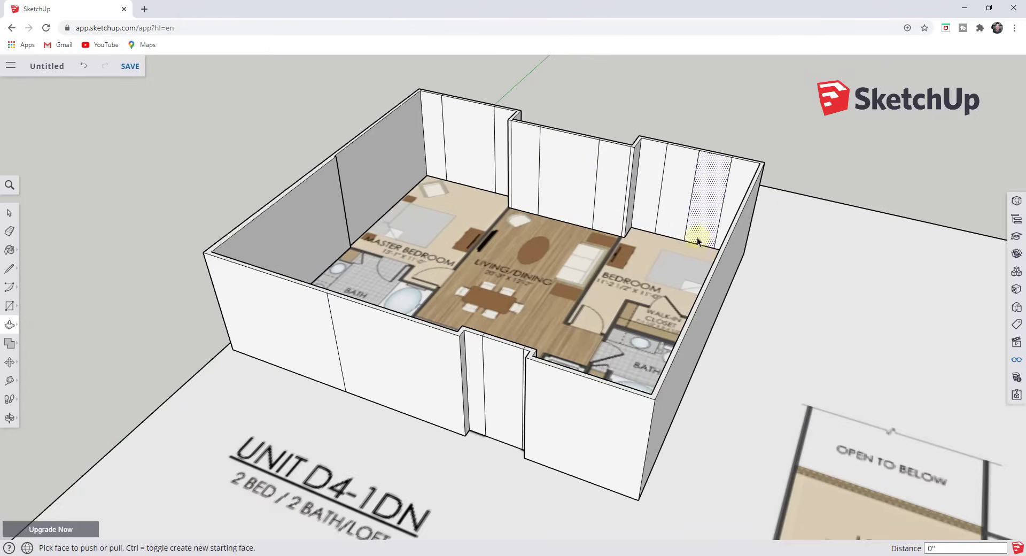
Outline the balcony door with a line 7 feet up its side edge and another across to the opposite edge
{"action": "key", "text": "space"}
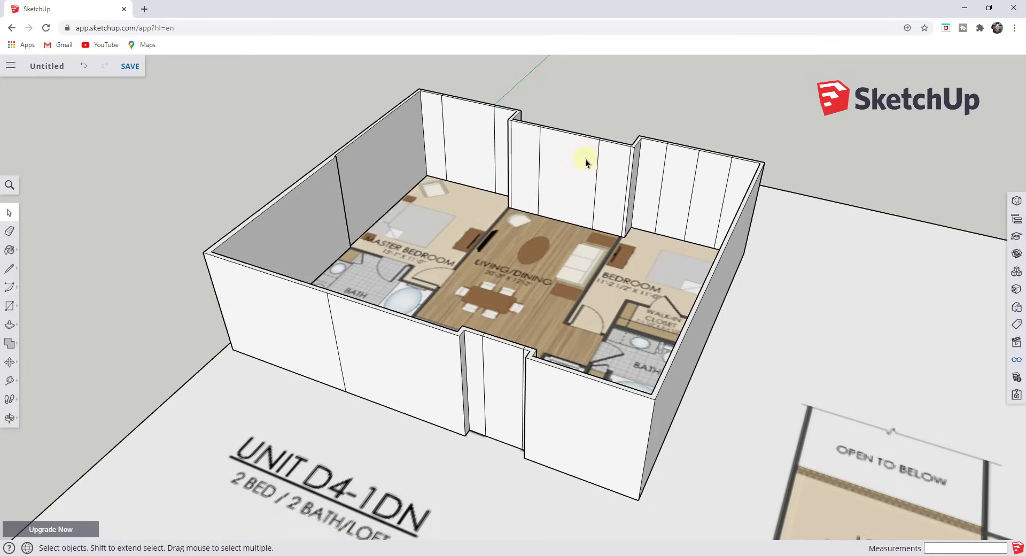
{"action": "left_click", "coordinate": [566, 194]}
{"action": "scroll", "coordinate": [561, 187], "scroll_direction": "up", "scroll_amount": 3}
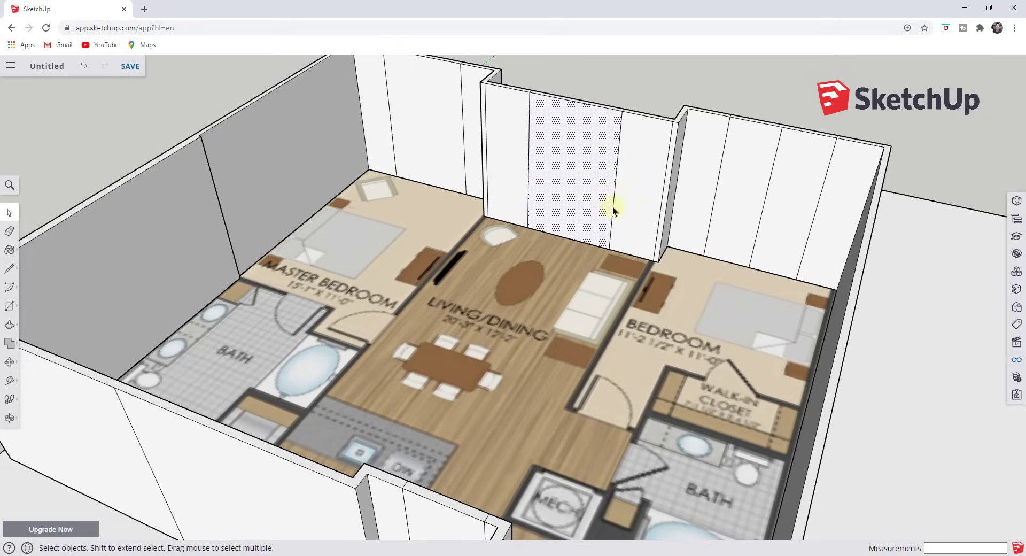
{"action": "key", "text": "l"}
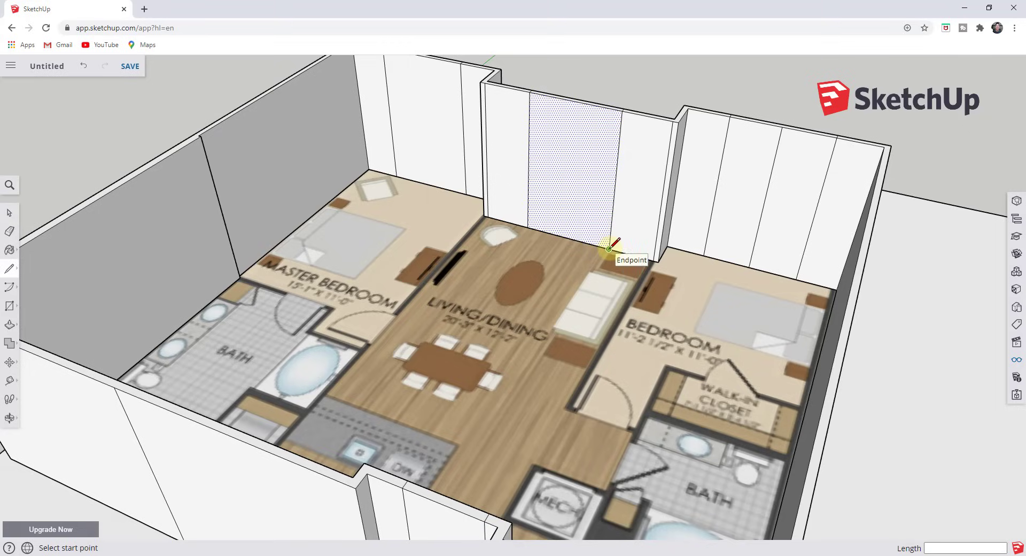
{"action": "left_click", "coordinate": [609, 247]}
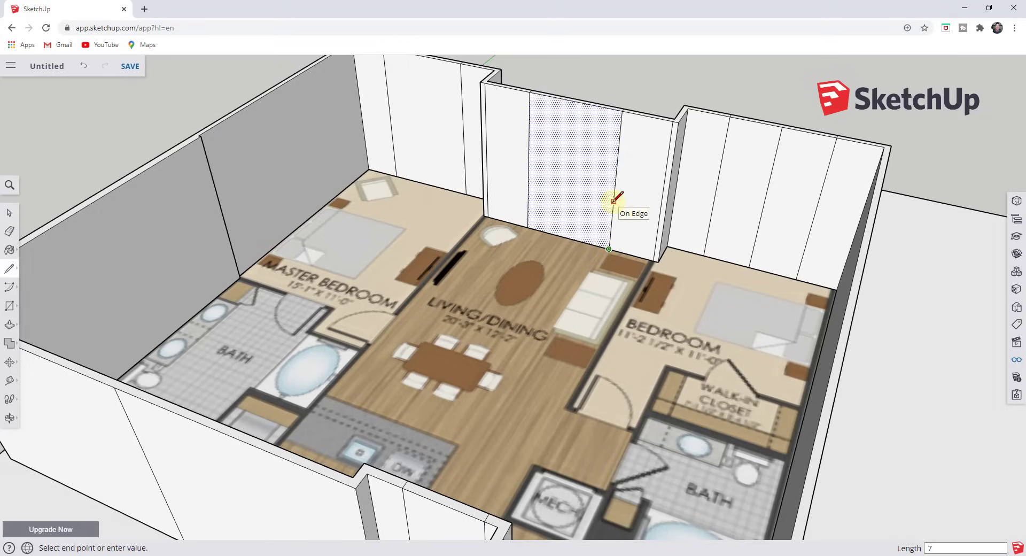
{"action": "left_click", "coordinate": [618, 154]}
{"action": "left_click", "coordinate": [528, 136]}
{"action": "key", "text": "space"}
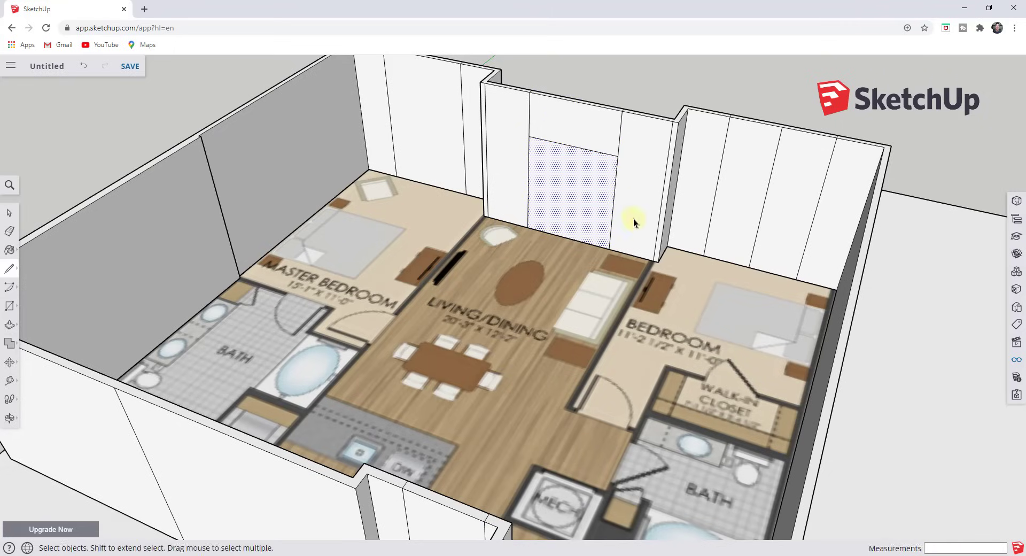
Push the balcony door face 4 inches through the thickness of the living/dining room wall
{"action": "scroll", "coordinate": [639, 162], "scroll_direction": "down", "scroll_amount": 2}
{"action": "scroll", "coordinate": [562, 204], "scroll_direction": "up", "scroll_amount": 3}
{"action": "scroll", "coordinate": [562, 204], "scroll_direction": "up", "scroll_amount": 2}
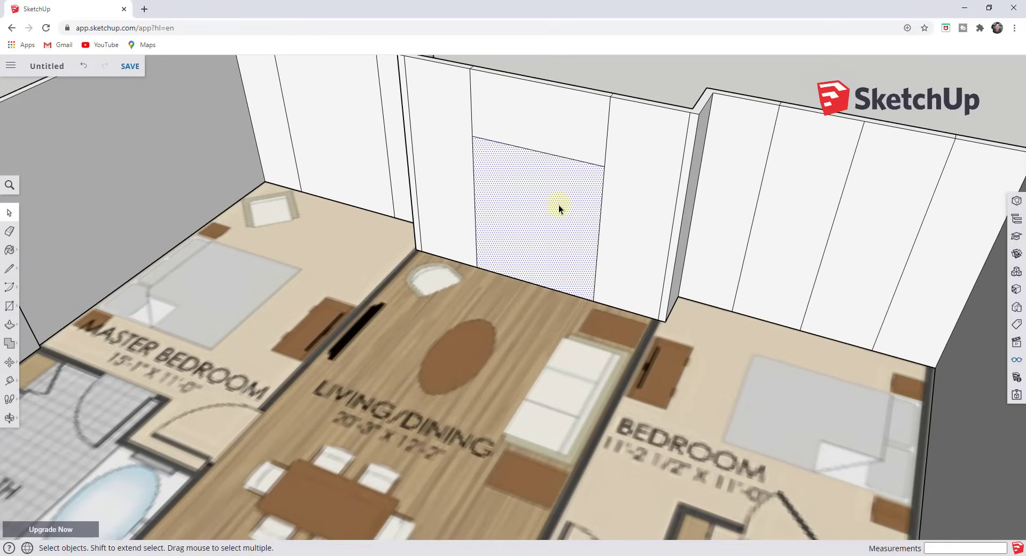
{"action": "key", "text": "p"}
{"action": "left_click", "coordinate": [529, 227]}
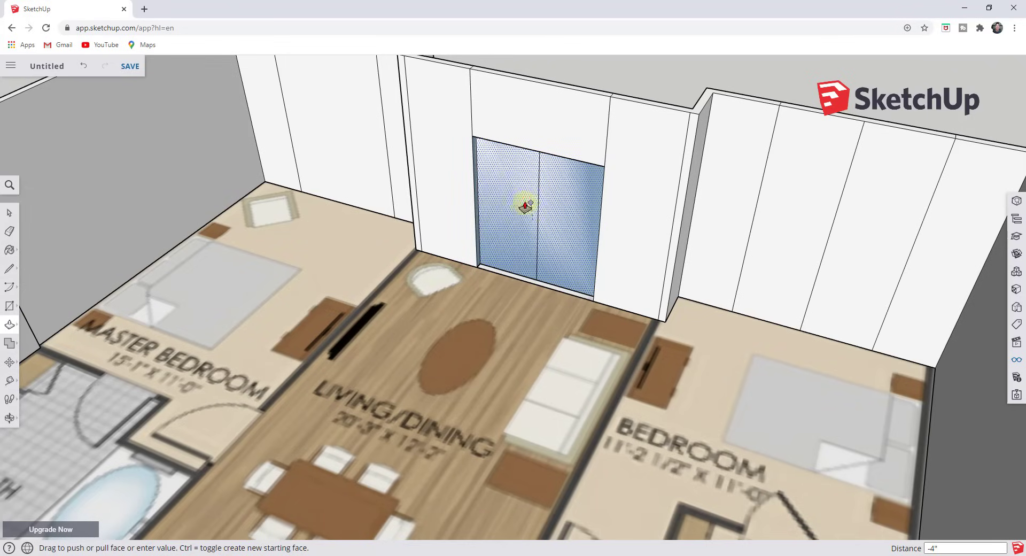
{"action": "scroll", "coordinate": [498, 202], "scroll_direction": "down", "scroll_amount": 4}
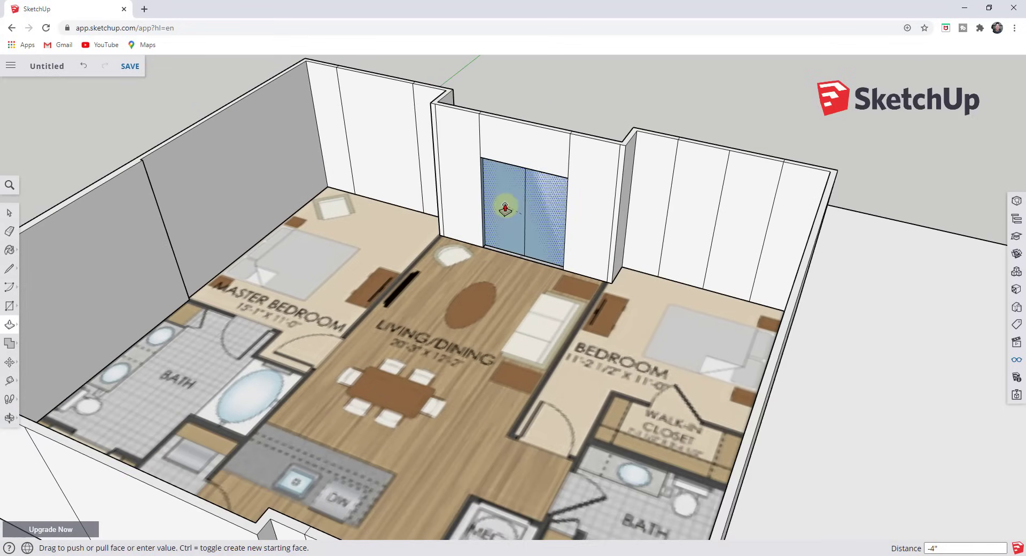
{"action": "scroll", "coordinate": [641, 136], "scroll_direction": "up", "scroll_amount": 1}
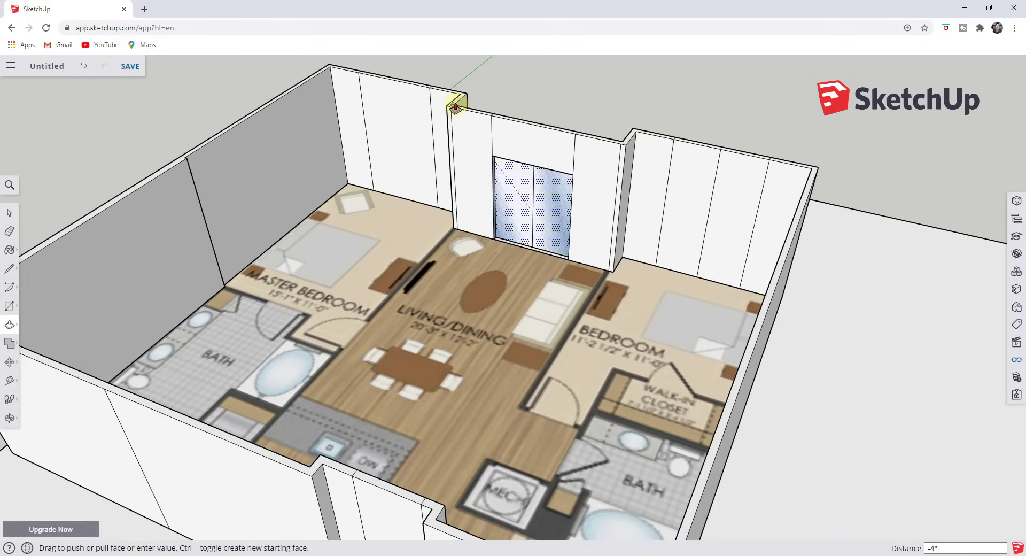
{"action": "scroll", "coordinate": [455, 107], "scroll_direction": "up", "scroll_amount": 4}
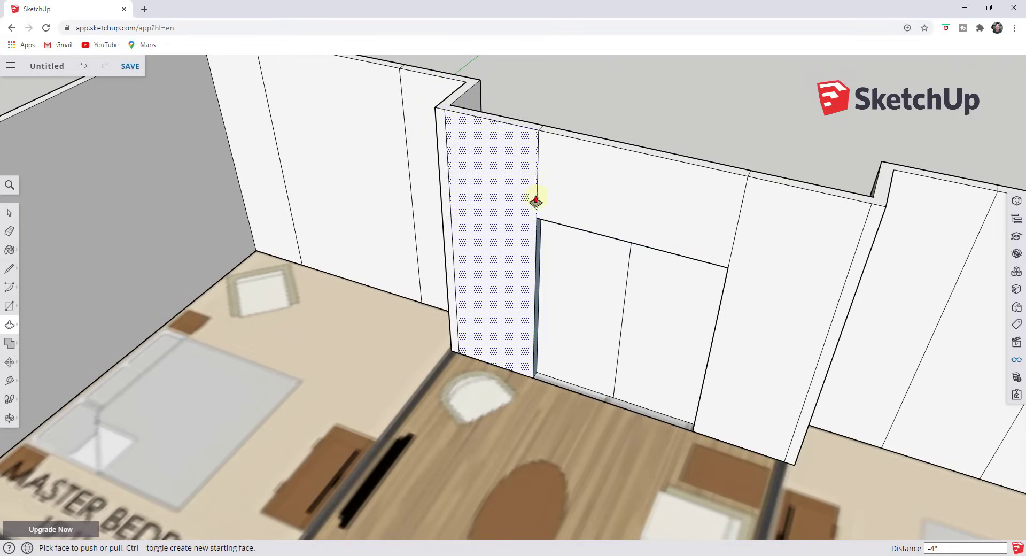
Erase the dividing line on the outside of the balcony door face and delete the remaining face to open the doorway
{"action": "middle_click_drag", "start_coordinate": [648, 344], "coordinate": [481, 305]}
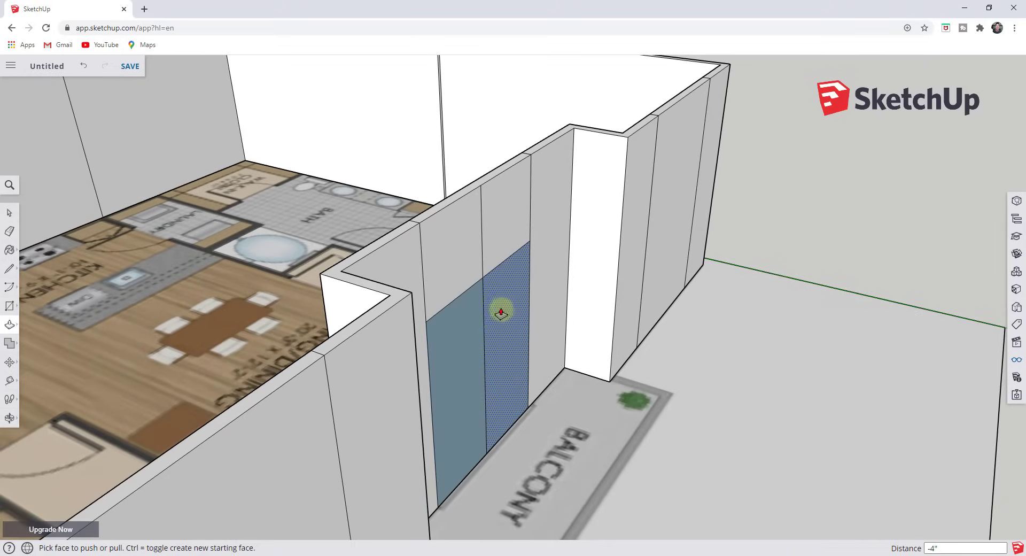
{"action": "key", "text": "e"}
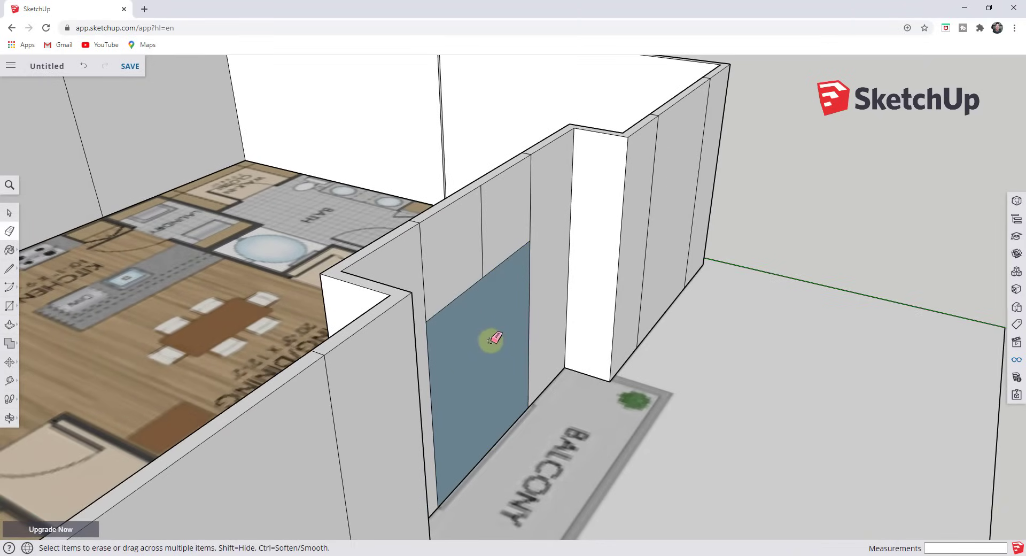
{"action": "key", "text": "space"}
{"action": "key", "text": "Delete"}
{"action": "mouse_move", "coordinate": [479, 356]}
{"action": "middle_mouse_down"}
{"action": "mouse_move", "coordinate": [808, 293]}
{"action": "mouse_move", "coordinate": [838, 304]}
{"action": "mouse_move", "coordinate": [727, 323]}
{"action": "mouse_move", "coordinate": [633, 398]}
{"action": "mouse_move", "coordinate": [600, 384]}
{"action": "mouse_move", "coordinate": [581, 326]}
{"action": "middle_mouse_up"}
{"action": "key", "text": "e"}
{"action": "left_click", "coordinate": [601, 411]}
{"action": "key", "text": "space"}
{"action": "scroll", "coordinate": [555, 311], "scroll_direction": "down", "scroll_amount": 4}
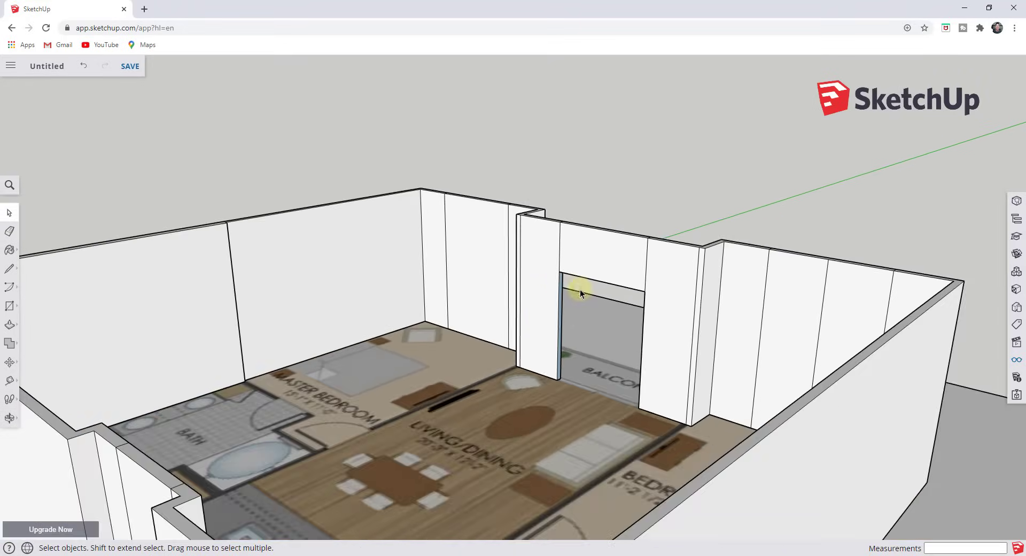
Select all the connected outer wall geometry and make it a group
{"action": "middle_click_drag", "start_coordinate": [579, 290], "coordinate": [664, 417]}
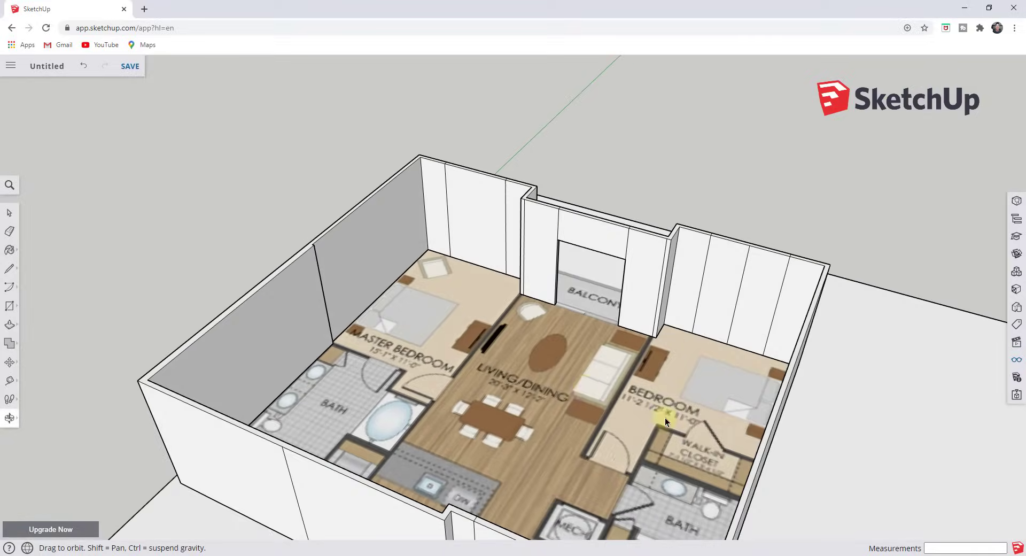
{"action": "scroll", "coordinate": [577, 379], "scroll_direction": "down", "scroll_amount": 3}
{"action": "middle_click_drag", "start_coordinate": [577, 380], "coordinate": [645, 345]}
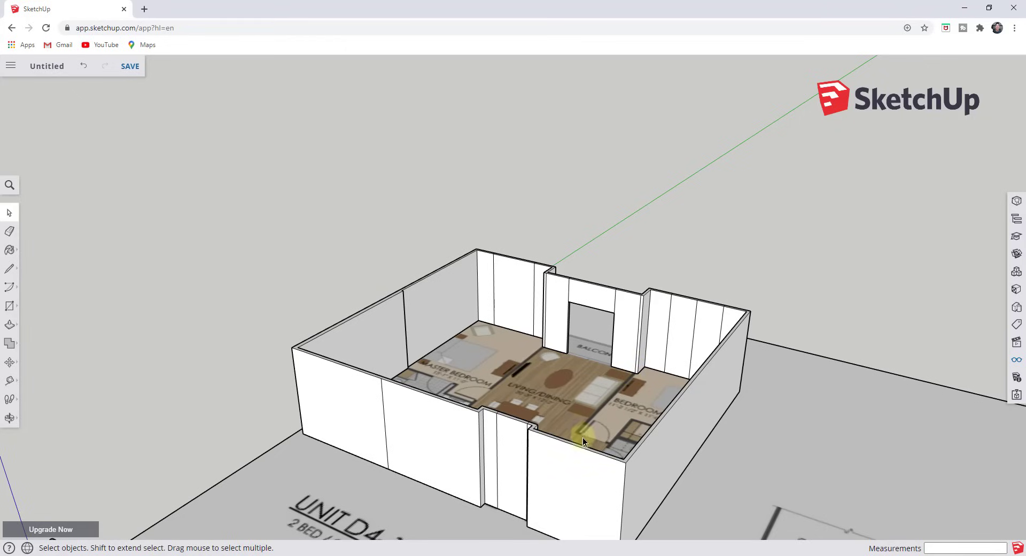
{"action": "triple_click", "coordinate": [623, 330]}
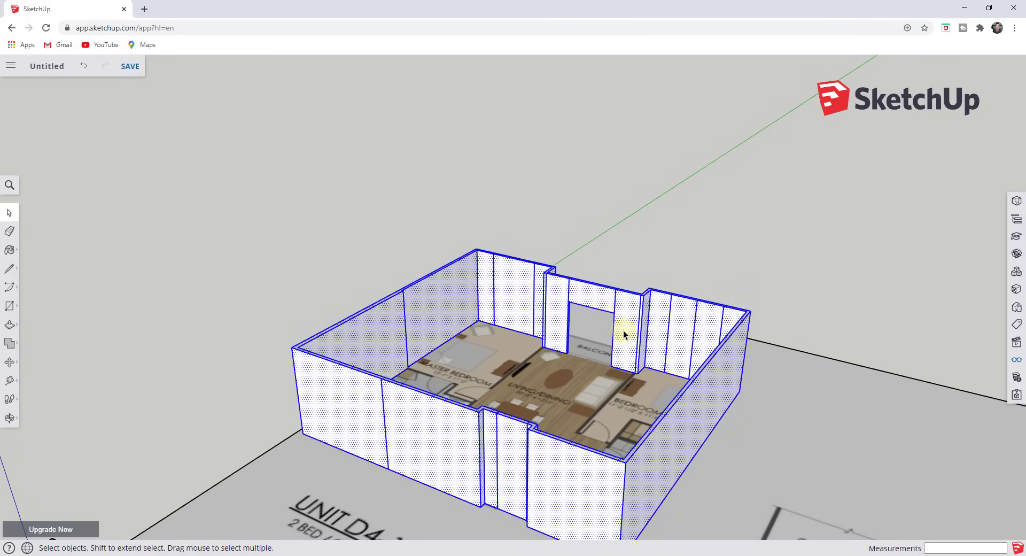
{"action": "right_click", "coordinate": [623, 331]}
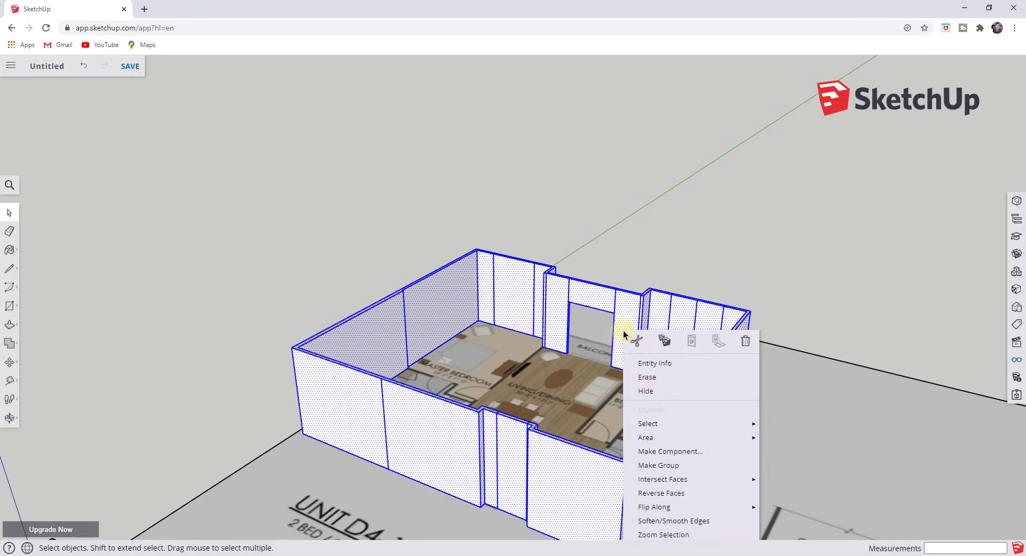
{"action": "left_click", "coordinate": [674, 470]}
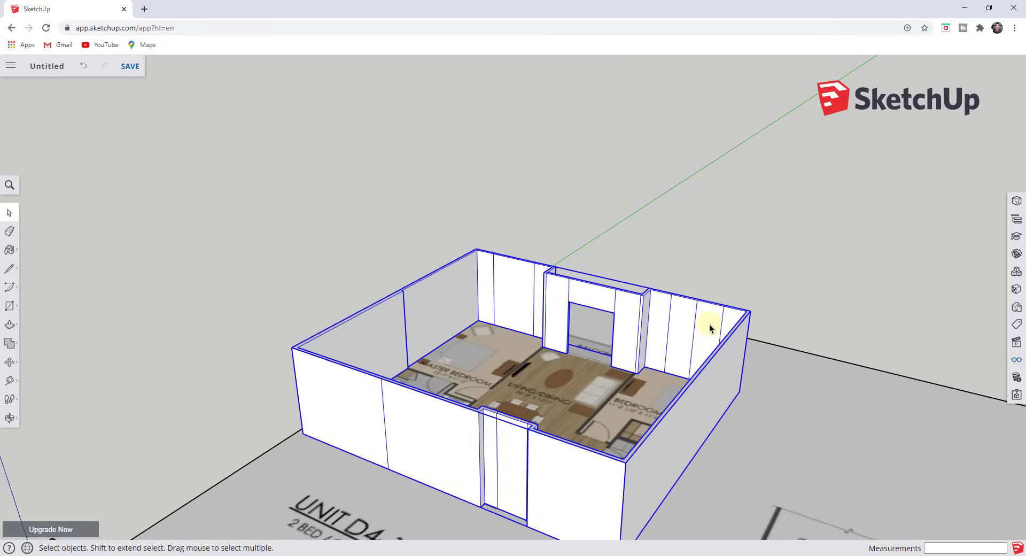
Draw a line about 29' 7" long along the living/dining side of the master bedroom wall, from the balcony corner to the far wall
{"action": "middle_click_drag", "start_coordinate": [657, 321], "coordinate": [691, 307]}
{"action": "scroll", "coordinate": [403, 303], "scroll_direction": "up", "scroll_amount": 5}
{"action": "scroll", "coordinate": [566, 266], "scroll_direction": "down", "scroll_amount": 5}
{"action": "key", "text": "l"}
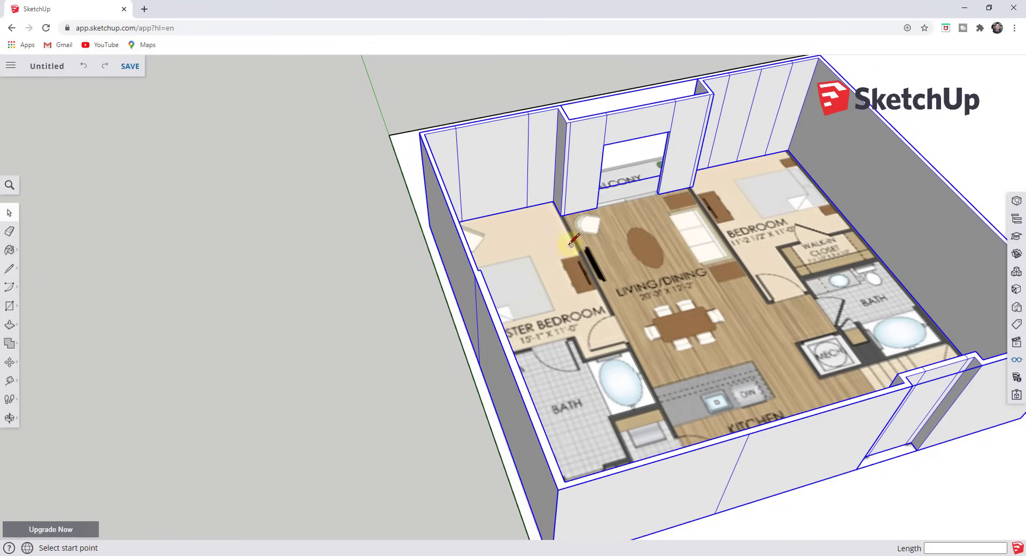
{"action": "left_click", "coordinate": [562, 212]}
{"action": "middle_click_drag", "start_coordinate": [588, 300], "coordinate": [896, 414]}
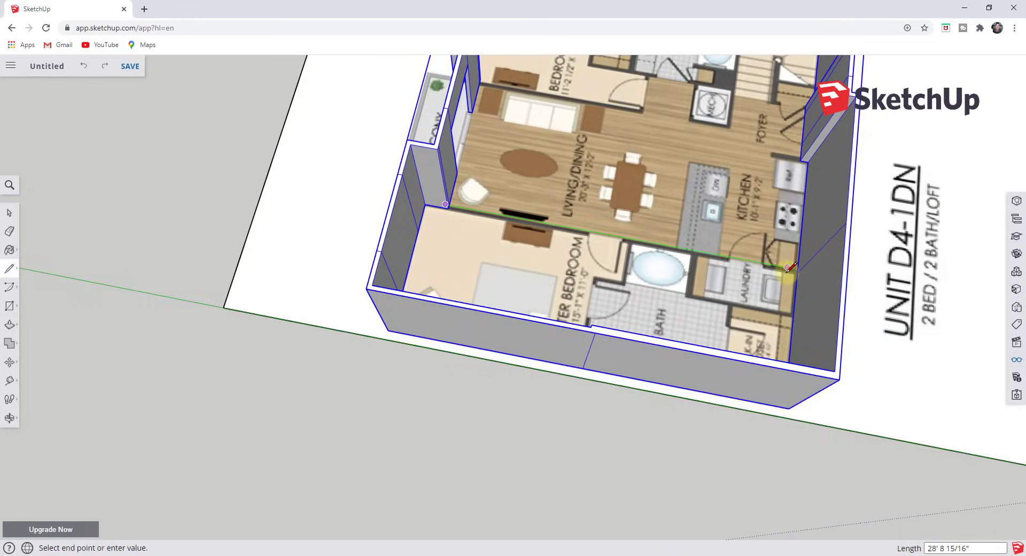
{"action": "scroll", "coordinate": [798, 269], "scroll_direction": "up", "scroll_amount": 3}
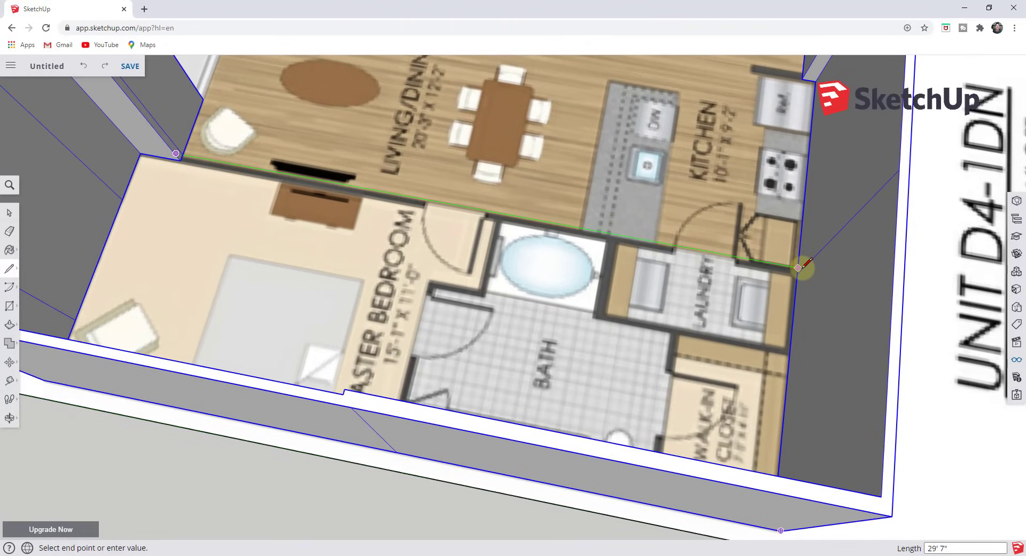
{"action": "left_click", "coordinate": [798, 267]}
{"action": "key", "text": "space"}
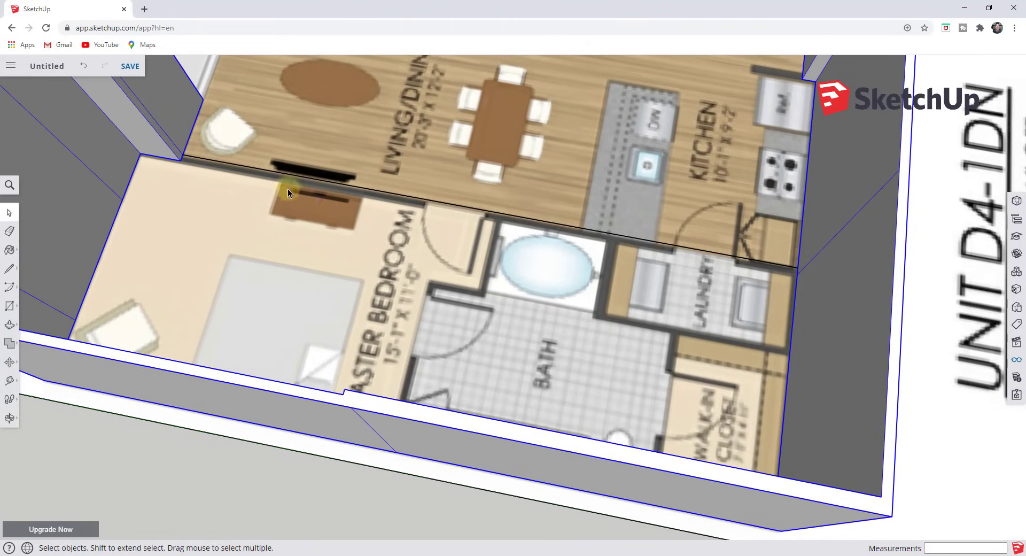
Draw the master bedroom wall's opposite edge and fill the strip between the two edges with a rectangle
{"action": "scroll", "coordinate": [188, 158], "scroll_direction": "up", "scroll_amount": 2}
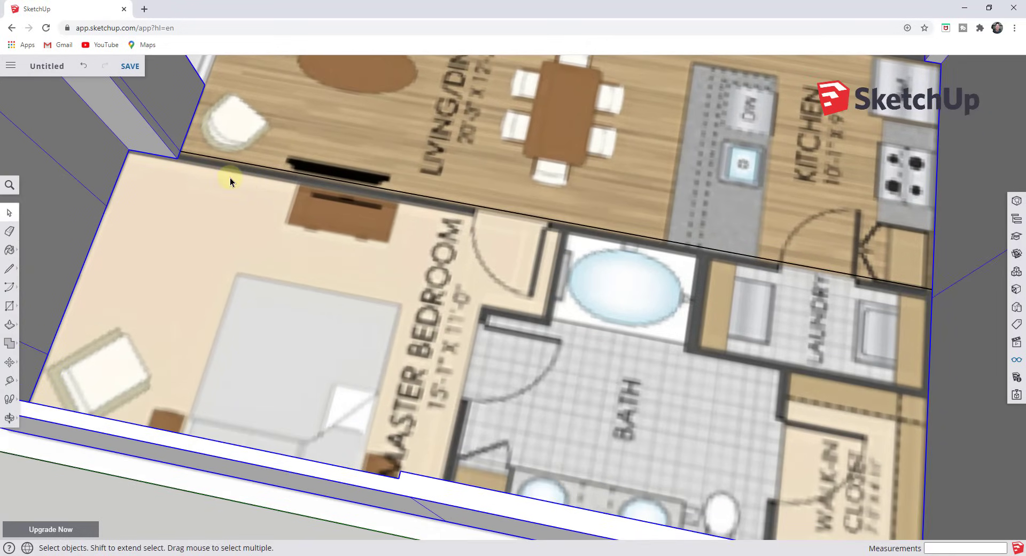
{"action": "key", "text": "l"}
{"action": "left_click", "coordinate": [177, 158]}
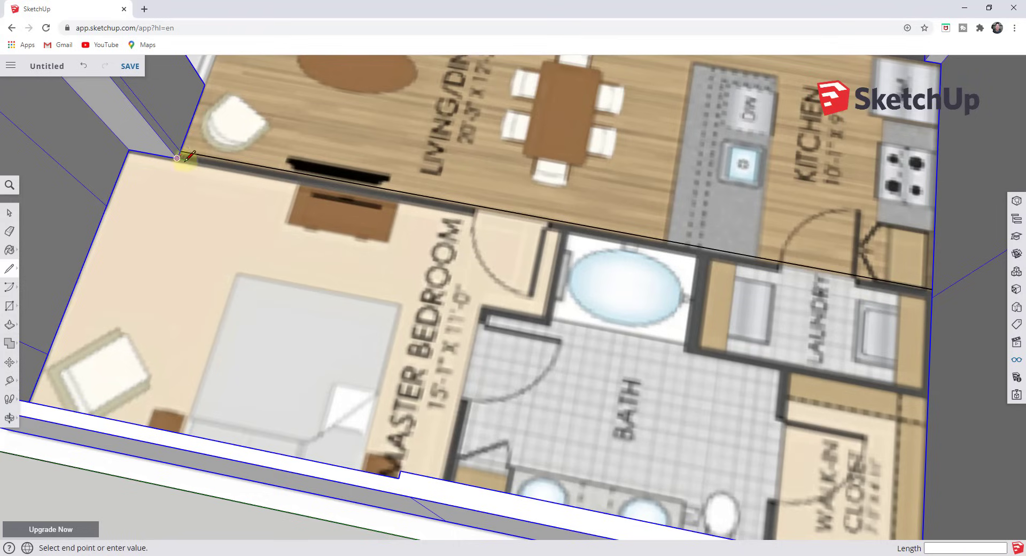
{"action": "left_click", "coordinate": [931, 297]}
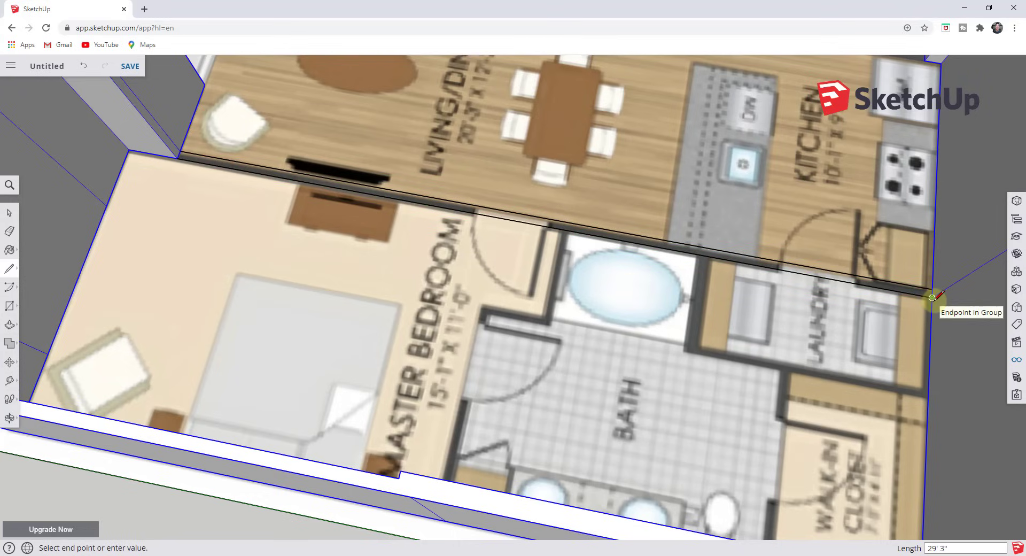
{"action": "key", "text": "r"}
{"action": "left_click", "coordinate": [932, 297]}
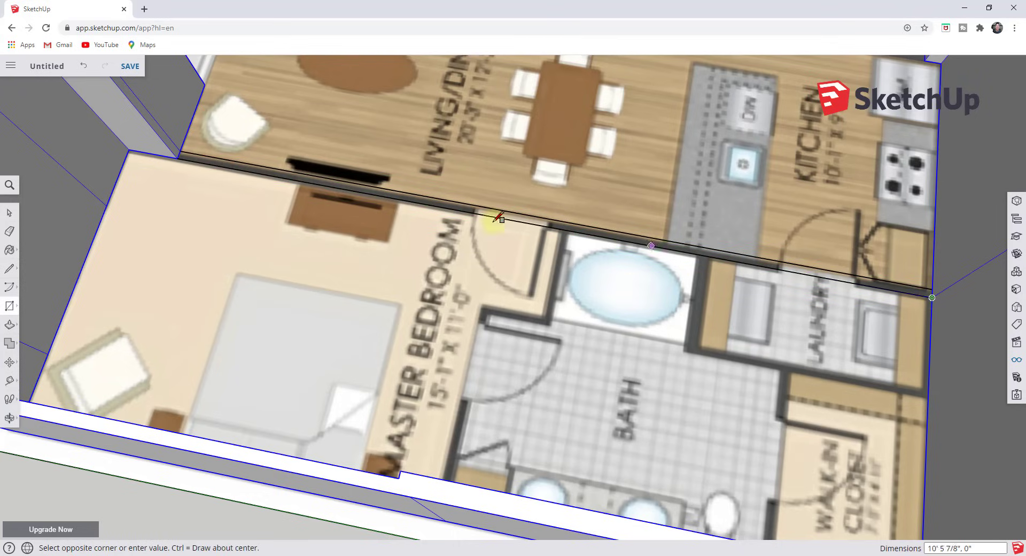
{"action": "left_click", "coordinate": [178, 158]}
{"action": "key", "text": "space"}
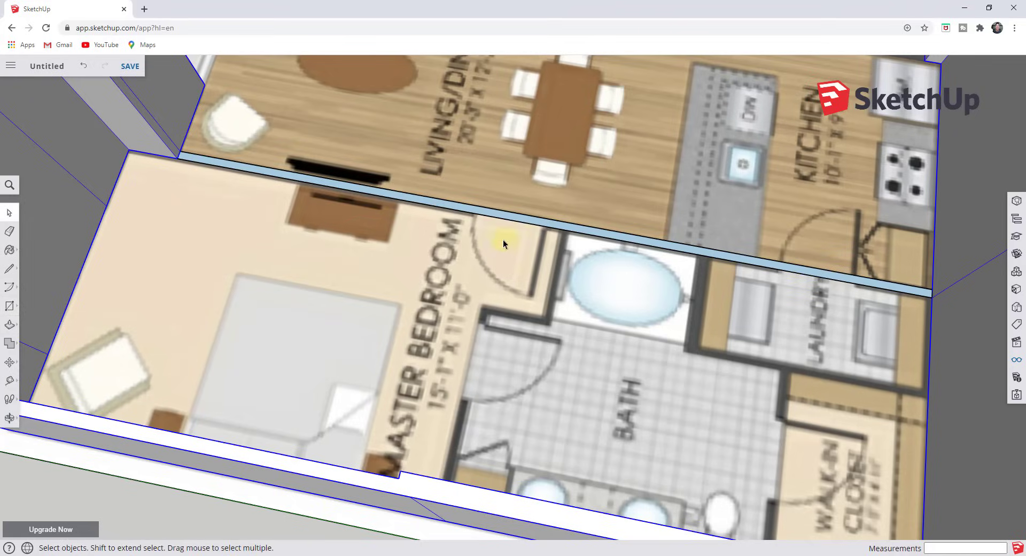
Draw lines across the 4-inch wall strip to mark both sides of the master bedroom door opening
{"action": "scroll", "coordinate": [527, 222], "scroll_direction": "up", "scroll_amount": 4}
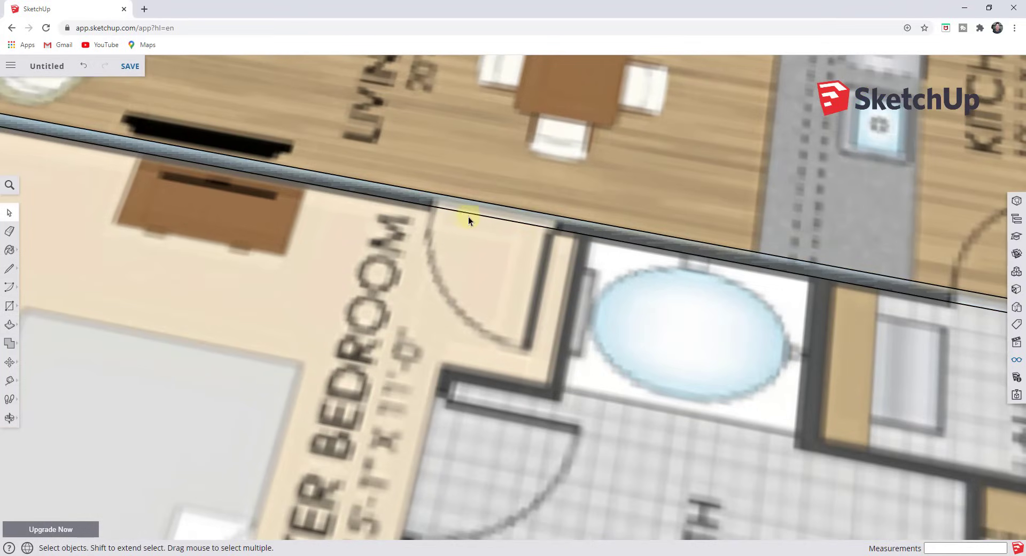
{"action": "key", "text": "l"}
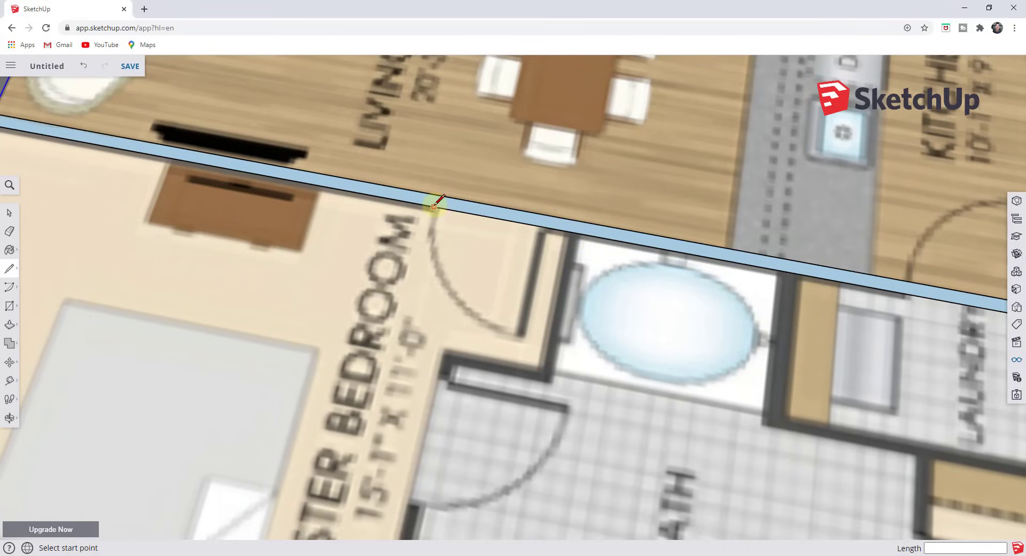
{"action": "left_click", "coordinate": [550, 228]}
{"action": "left_click", "coordinate": [552, 228]}
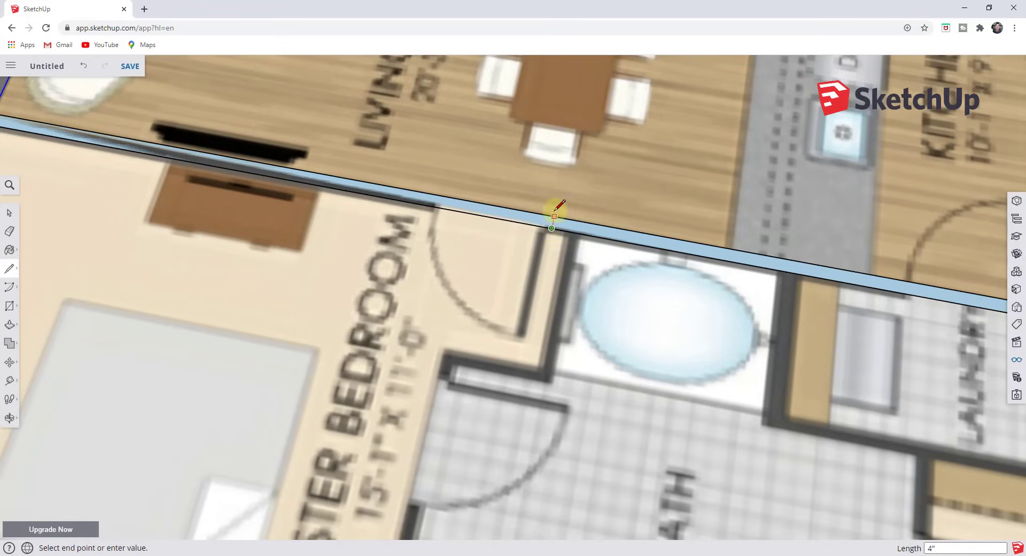
{"action": "left_click", "coordinate": [554, 216]}
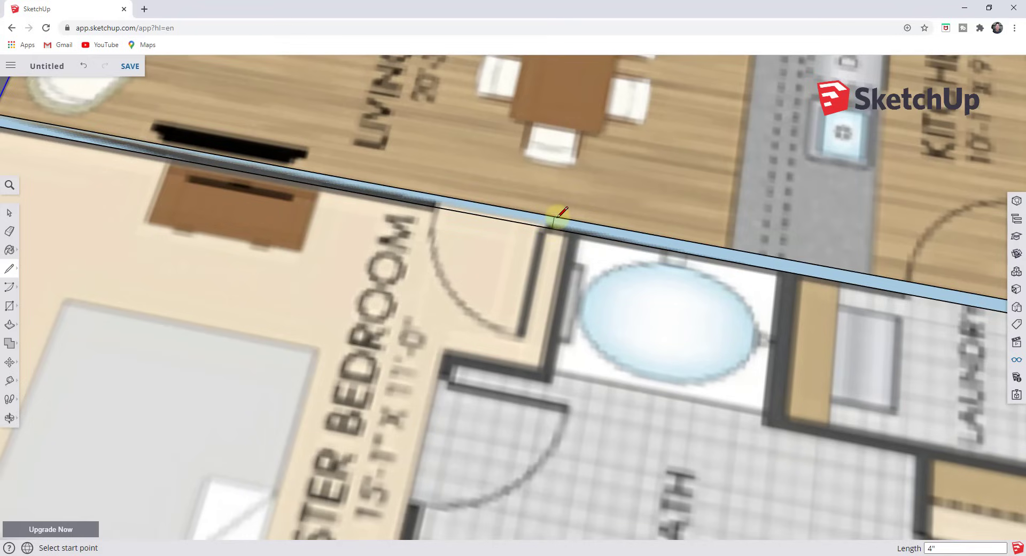
{"action": "left_click", "coordinate": [433, 205]}
{"action": "left_click", "coordinate": [447, 201]}
Draw lines across the same wall strip to mark both sides of the laundry door opening
{"action": "scroll", "coordinate": [447, 202], "scroll_direction": "down", "scroll_amount": 4}
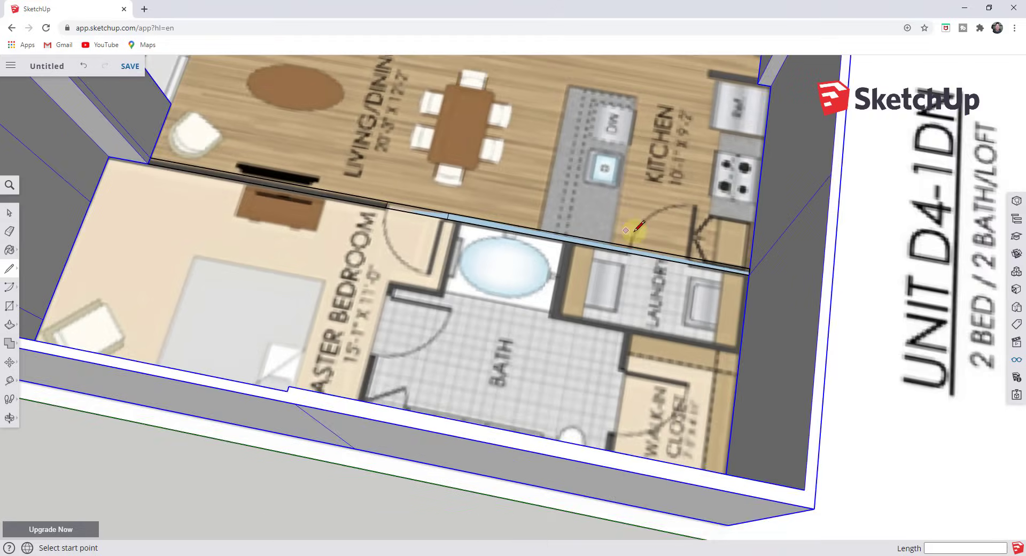
{"action": "scroll", "coordinate": [663, 241], "scroll_direction": "up", "scroll_amount": 3}
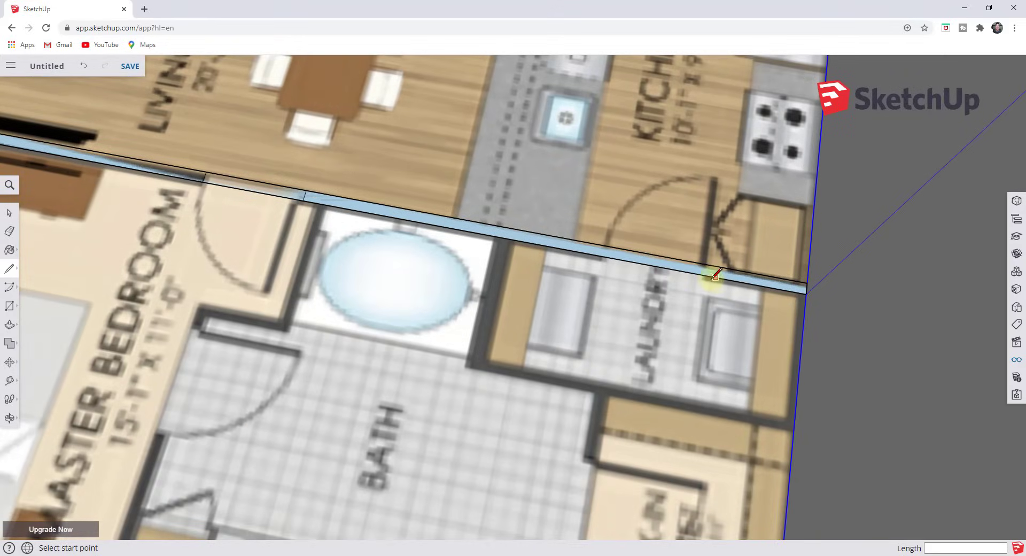
{"action": "left_click", "coordinate": [706, 274]}
{"action": "left_click", "coordinate": [600, 254]}
{"action": "scroll", "coordinate": [505, 239], "scroll_direction": "up", "scroll_amount": 1}
{"action": "left_click", "coordinate": [351, 209]}
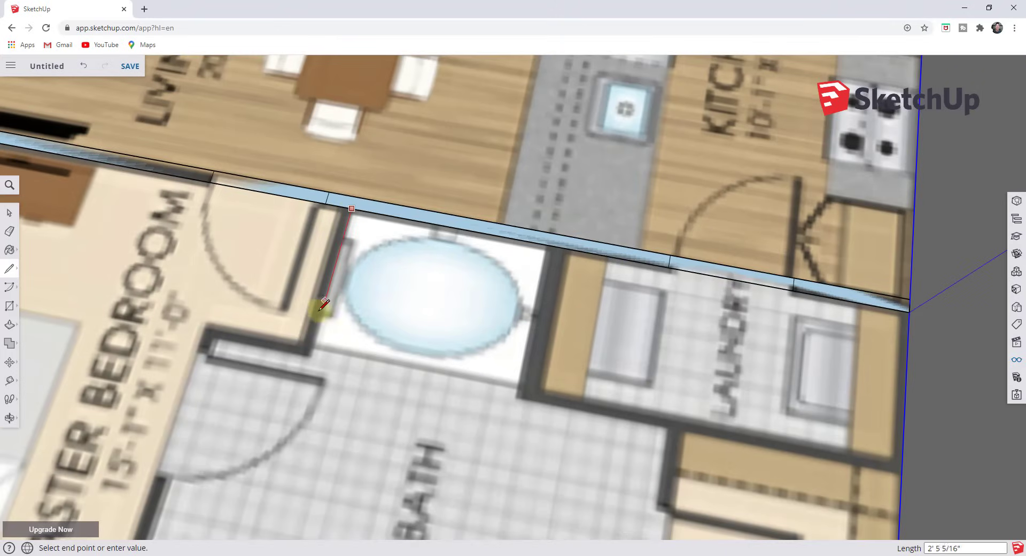
{"action": "scroll", "coordinate": [312, 350], "scroll_direction": "down", "scroll_amount": 1}
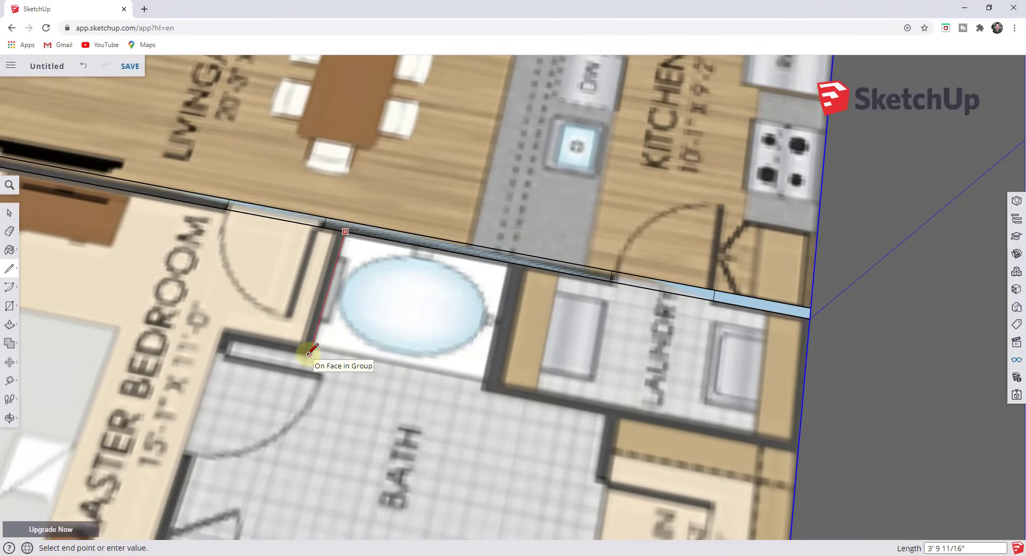
{"action": "key", "text": "Escape"}
{"action": "scroll", "coordinate": [600, 418], "scroll_direction": "down", "scroll_amount": 3}
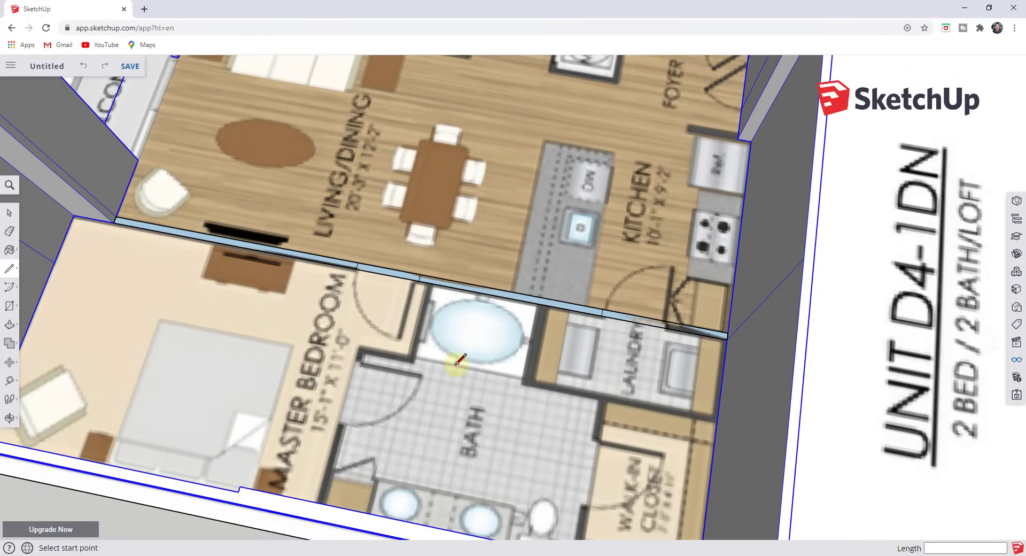
Trace the stepped wall between the bath and master bedroom and offset the traced lines to the plan's wall thickness
{"action": "middle_click_drag", "start_coordinate": [457, 363], "coordinate": [654, 267]}
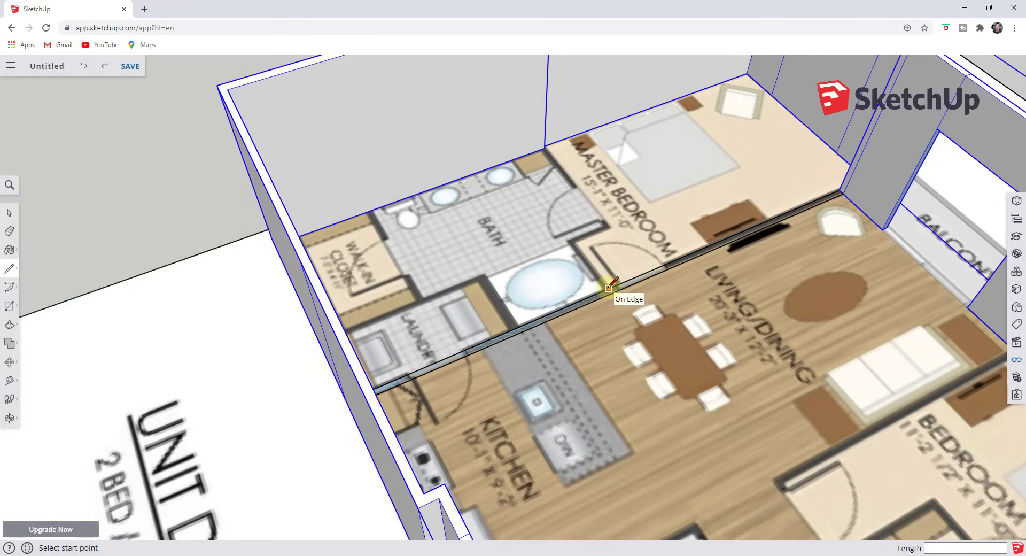
{"action": "middle_click_drag", "start_coordinate": [593, 298], "coordinate": [790, 254]}
{"action": "left_click", "coordinate": [790, 254]}
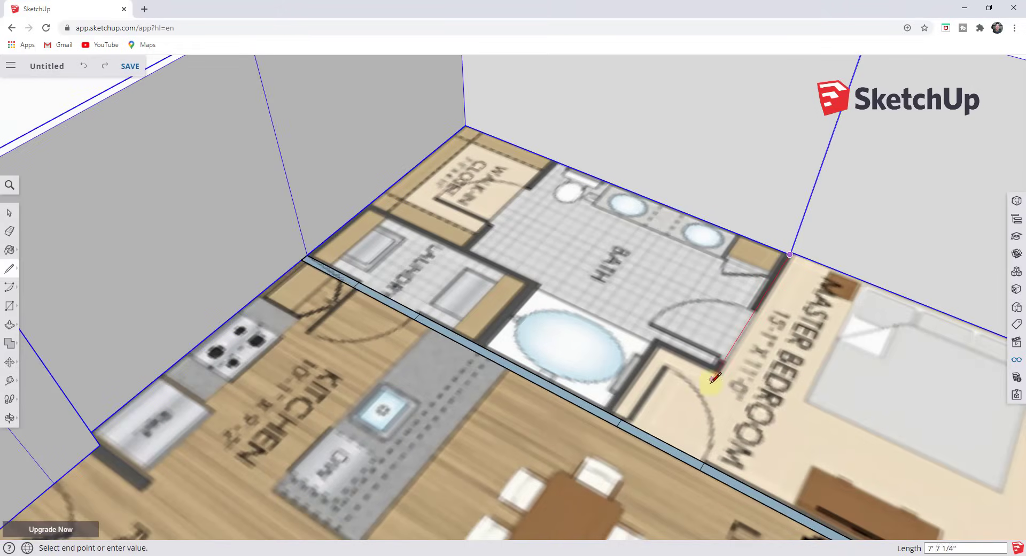
{"action": "left_click", "coordinate": [716, 372]}
{"action": "left_click", "coordinate": [660, 347]}
{"action": "left_click", "coordinate": [612, 414]}
{"action": "key", "text": "space"}
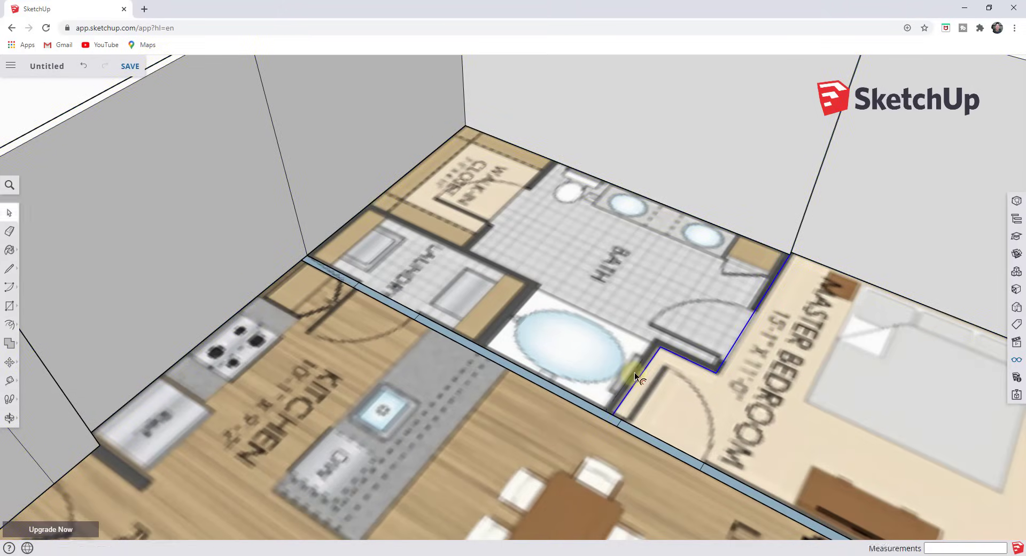
{"action": "key", "text": "f"}
{"action": "left_click", "coordinate": [634, 377]}
{"action": "left_click", "coordinate": [628, 385]}
Trace the L-shaped wall around the laundry and offset its lines 4 inches to form the wall strip
{"action": "key", "text": "l"}
{"action": "scroll", "coordinate": [545, 365], "scroll_direction": "up", "scroll_amount": 3}
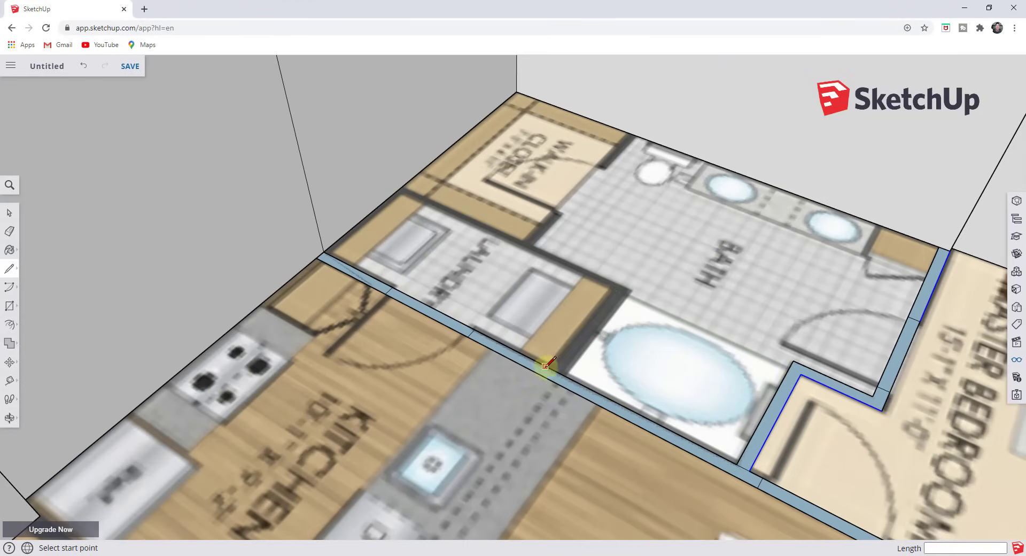
{"action": "left_click", "coordinate": [545, 366]}
{"action": "left_click", "coordinate": [612, 289]}
{"action": "left_click", "coordinate": [398, 190]}
{"action": "key", "text": "space"}
{"action": "key", "text": "f"}
{"action": "left_click", "coordinate": [602, 291]}
{"action": "left_click", "coordinate": [608, 309]}
Outline the wall between the walk-in closet and the bath, marking a 3-foot door opening in it
{"action": "key", "text": "l"}
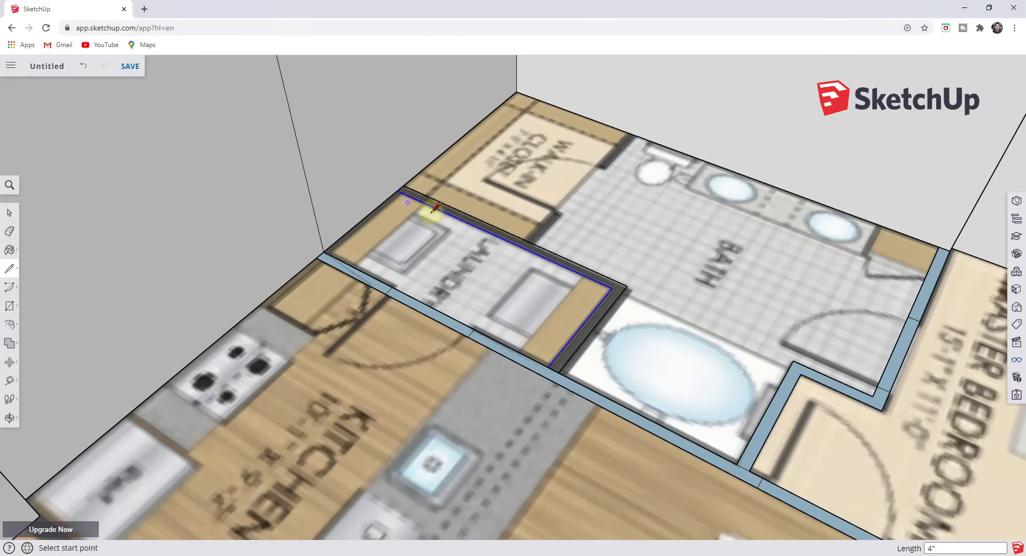
{"action": "left_click", "coordinate": [625, 131]}
{"action": "left_click", "coordinate": [531, 241]}
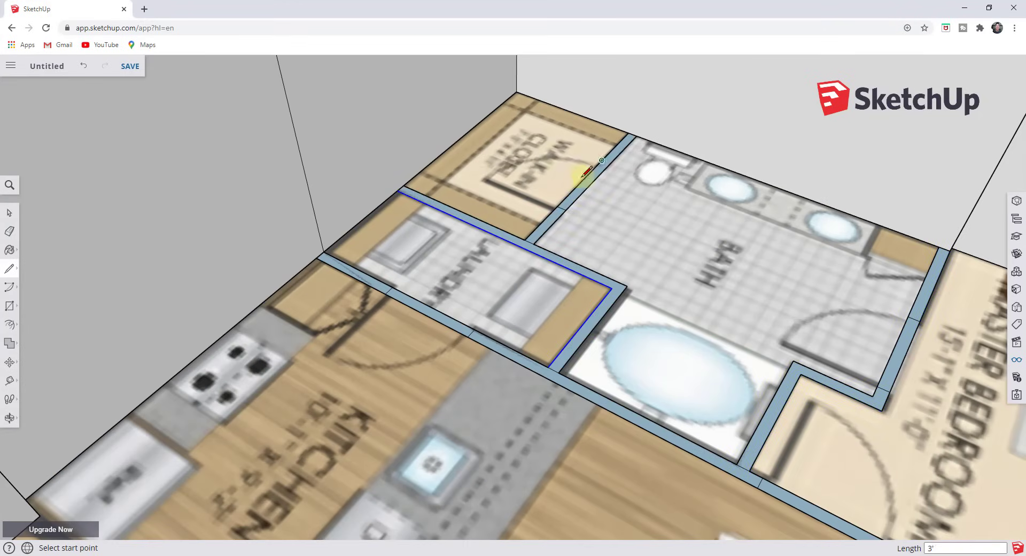
Select all the interior wall faces on the floor and reverse them
{"action": "key", "text": "space"}
{"action": "scroll", "coordinate": [792, 334], "scroll_direction": "down", "scroll_amount": 5}
{"action": "scroll", "coordinate": [632, 440], "scroll_direction": "up", "scroll_amount": 4}
{"action": "scroll", "coordinate": [613, 275], "scroll_direction": "down", "scroll_amount": 2}
{"action": "scroll", "coordinate": [634, 275], "scroll_direction": "up", "scroll_amount": 2}
{"action": "key", "text": "o"}
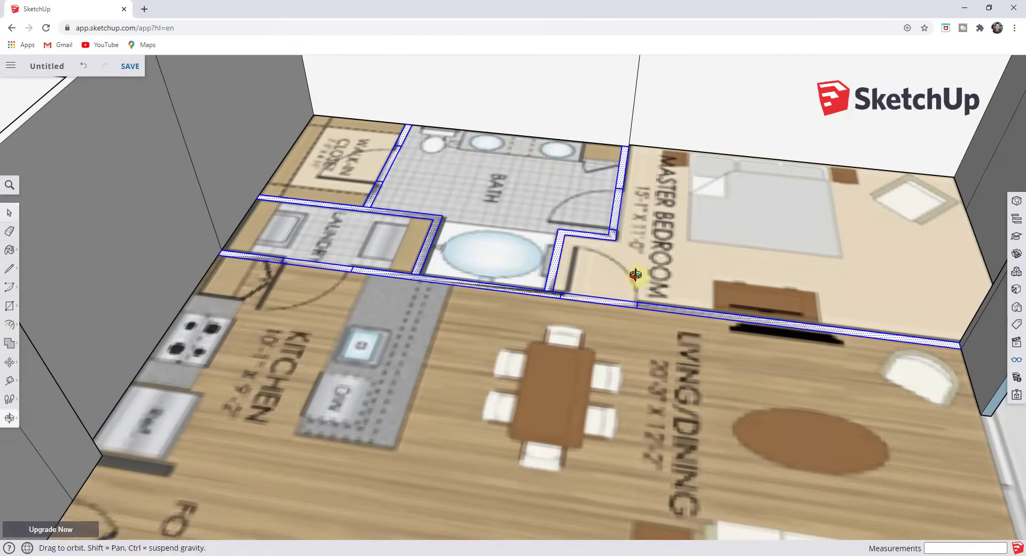
{"action": "left_click_drag", "start_coordinate": [634, 275], "coordinate": [668, 256]}
{"action": "key", "text": "space"}
{"action": "scroll", "coordinate": [904, 281], "scroll_direction": "down", "scroll_amount": 3}
Push/Pull every section of the long living/dining wall strip up 10 feet, level with the outer walls
{"action": "key", "text": "p"}
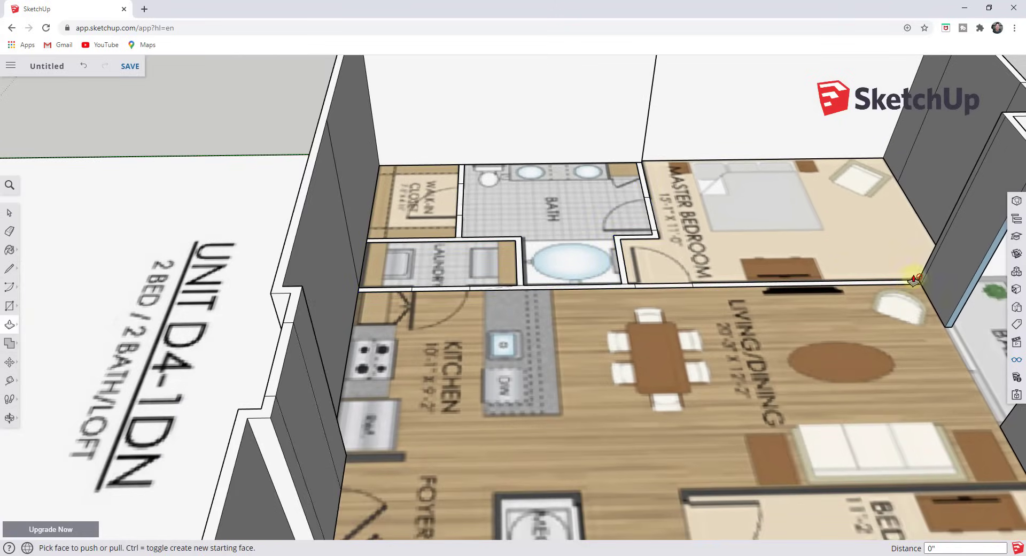
{"action": "left_click", "coordinate": [914, 280]}
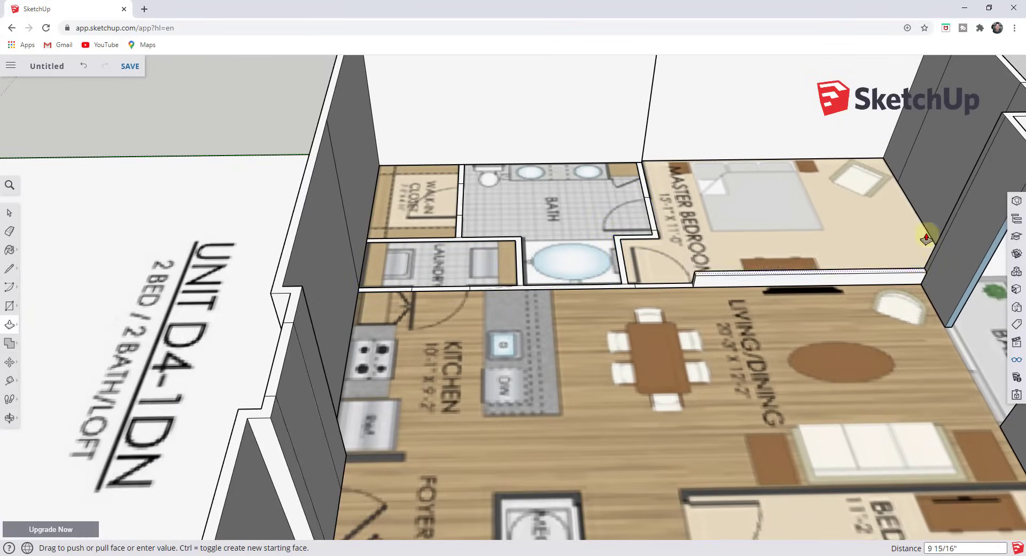
{"action": "left_click", "coordinate": [1002, 122]}
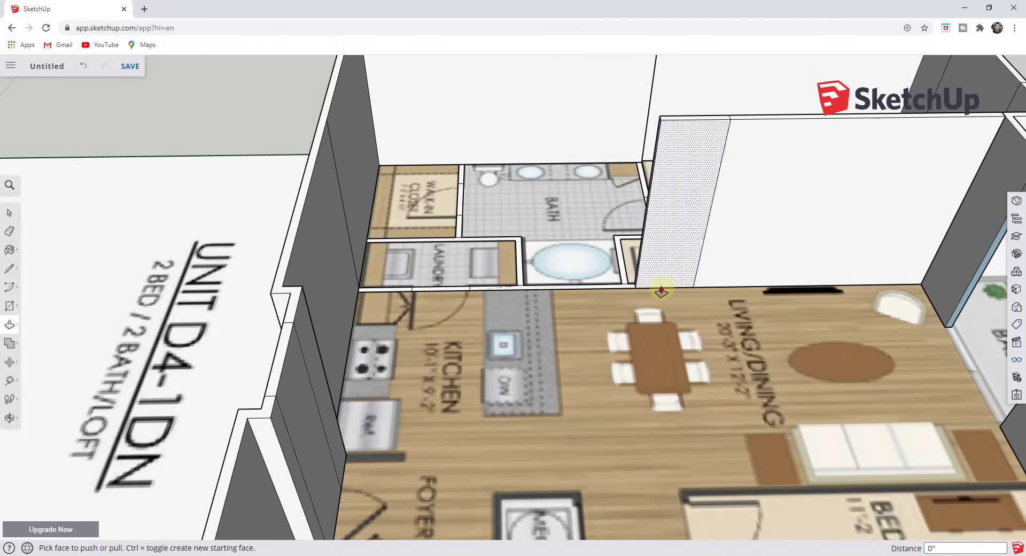
{"action": "left_click", "coordinate": [620, 291]}
{"action": "left_click", "coordinate": [457, 295]}
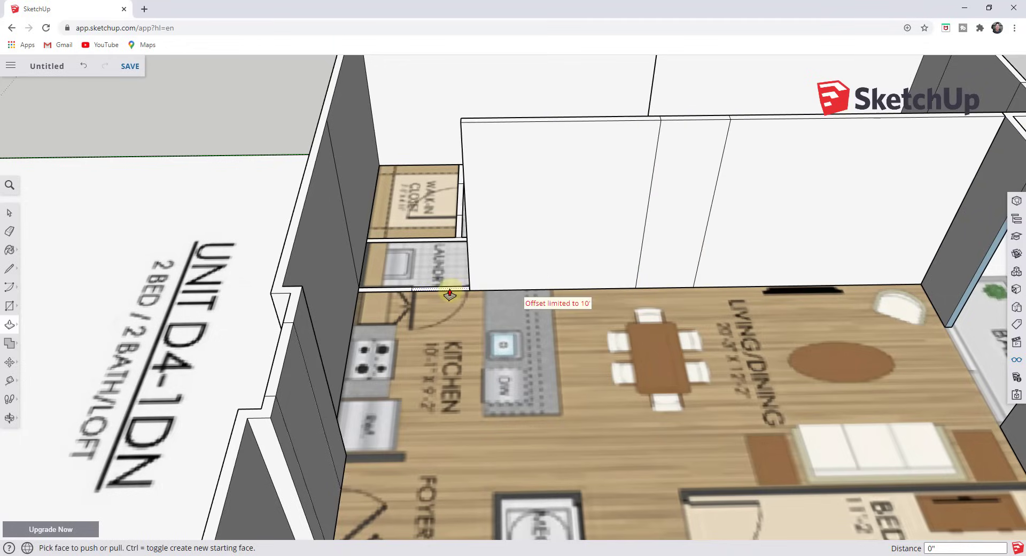
{"action": "double_click", "coordinate": [450, 293]}
{"action": "double_click", "coordinate": [392, 293]}
Raise the remaining bath, laundry and walk-in closet wall strips to the same height as the long wall
{"action": "scroll", "coordinate": [456, 314], "scroll_direction": "down", "scroll_amount": 5}
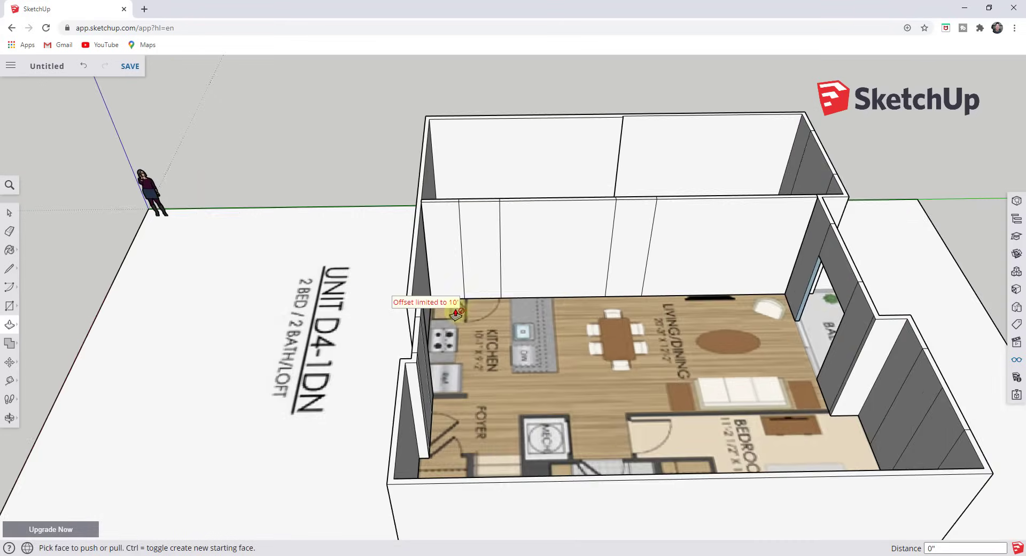
{"action": "scroll", "coordinate": [455, 314], "scroll_direction": "down", "scroll_amount": 3}
{"action": "middle_click_drag", "start_coordinate": [456, 314], "coordinate": [481, 290]}
{"action": "scroll", "coordinate": [561, 359], "scroll_direction": "up", "scroll_amount": 5}
{"action": "scroll", "coordinate": [566, 320], "scroll_direction": "down", "scroll_amount": 3}
{"action": "middle_click_drag", "start_coordinate": [567, 320], "coordinate": [512, 334]}
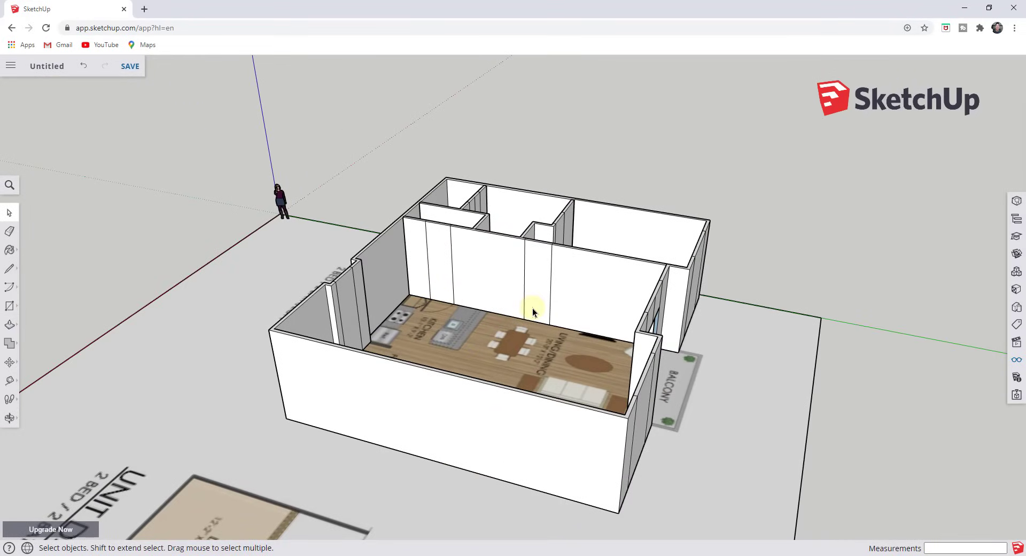
Draw level top lines for the master bedroom and laundry doors on the living/dining side of the long wall
{"action": "scroll", "coordinate": [539, 312], "scroll_direction": "up", "scroll_amount": 5}
{"action": "scroll", "coordinate": [568, 335], "scroll_direction": "down", "scroll_amount": 3}
{"action": "middle_click_drag", "start_coordinate": [569, 336], "coordinate": [568, 361]}
{"action": "scroll", "coordinate": [569, 361], "scroll_direction": "up", "scroll_amount": 3}
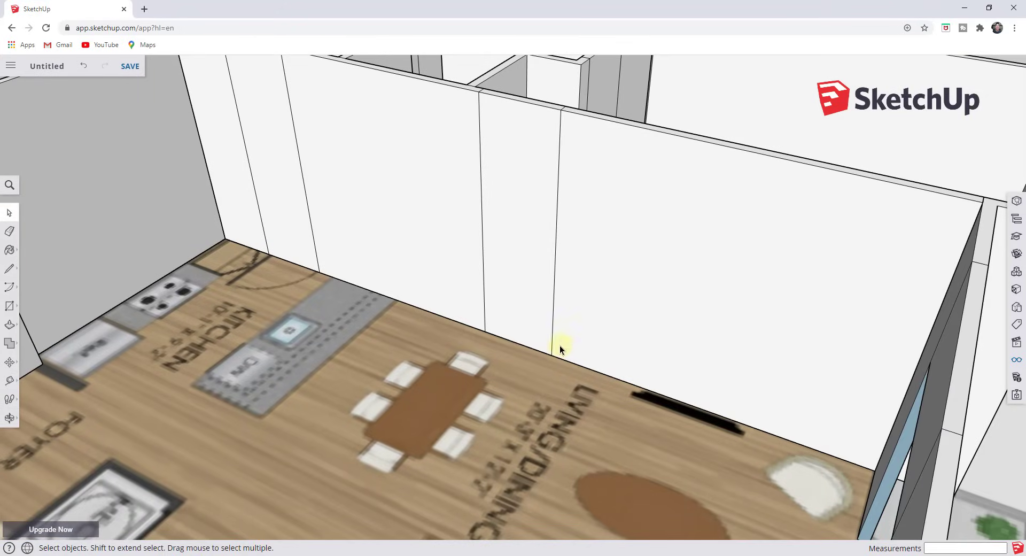
{"action": "key", "text": "l"}
{"action": "left_click", "coordinate": [551, 354]}
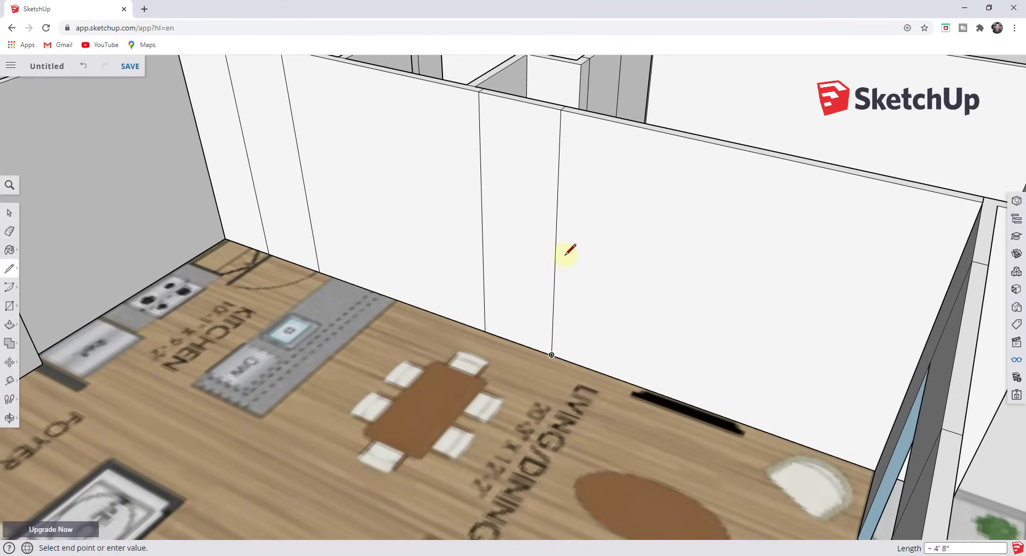
{"action": "left_click", "coordinate": [556, 229]}
{"action": "left_click", "coordinate": [557, 194]}
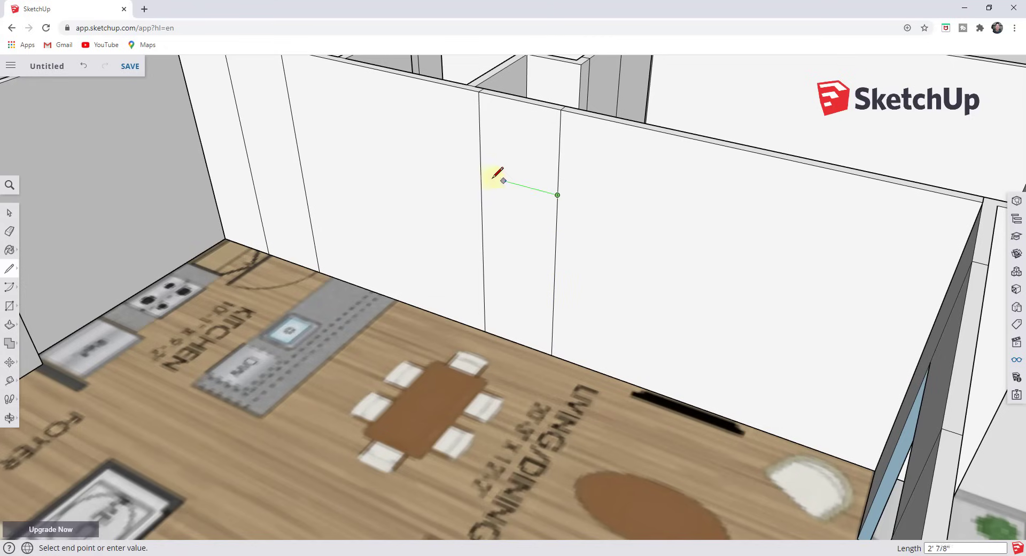
{"action": "left_click", "coordinate": [480, 174]}
{"action": "left_click", "coordinate": [294, 124]}
{"action": "left_click", "coordinate": [237, 110]}
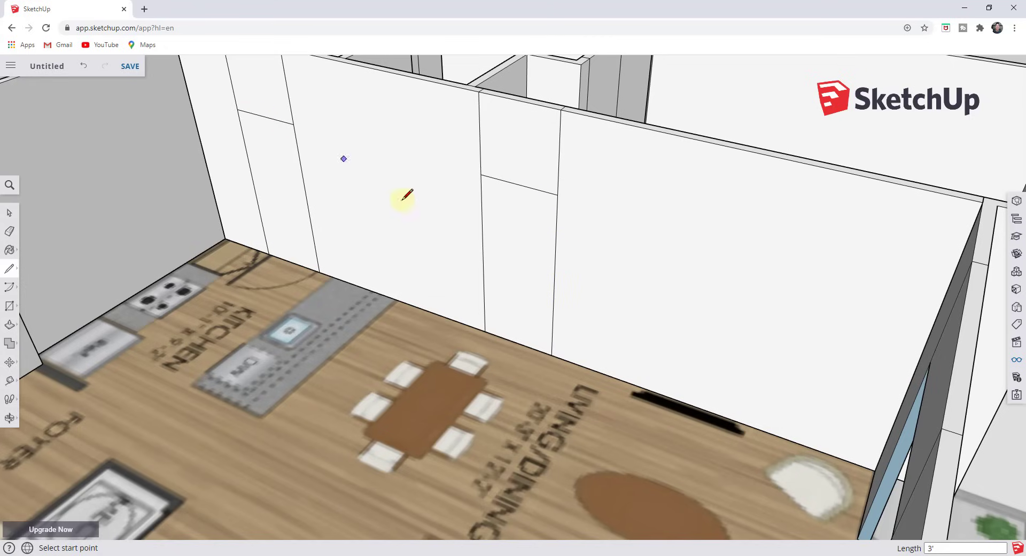
Push/Pull the master bedroom and laundry door faces 4" through the long living/dining wall to open both doorways
{"action": "key", "text": "space"}
{"action": "key", "text": "p"}
{"action": "left_click", "coordinate": [521, 287]}
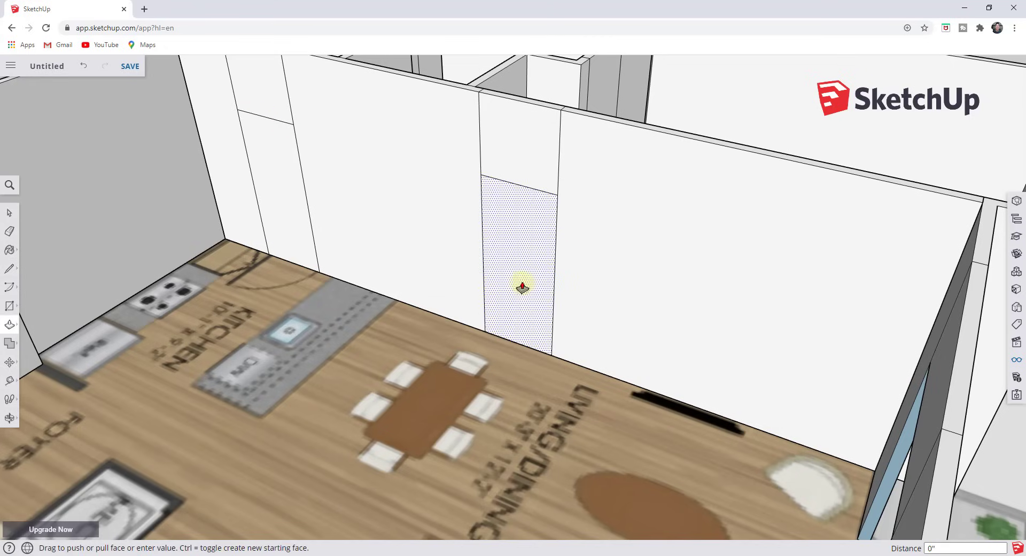
{"action": "left_click", "coordinate": [516, 263]}
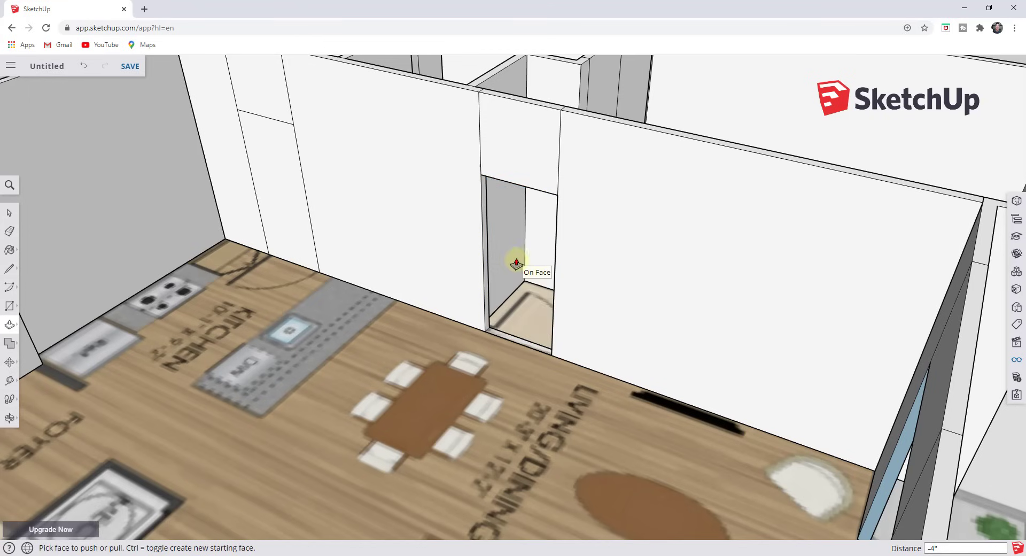
{"action": "left_click", "coordinate": [271, 187]}
{"action": "left_click", "coordinate": [270, 177]}
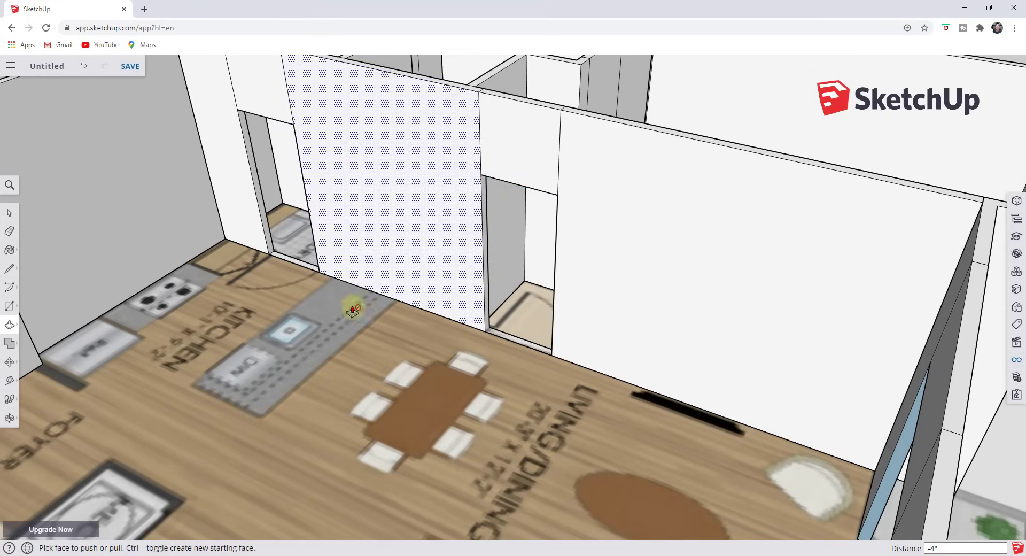
Draw door top lines 7 feet above the floor on the bath's master bedroom and walk-in closet walls, and cut both openings through
{"action": "scroll", "coordinate": [350, 298], "scroll_direction": "down", "scroll_amount": 5}
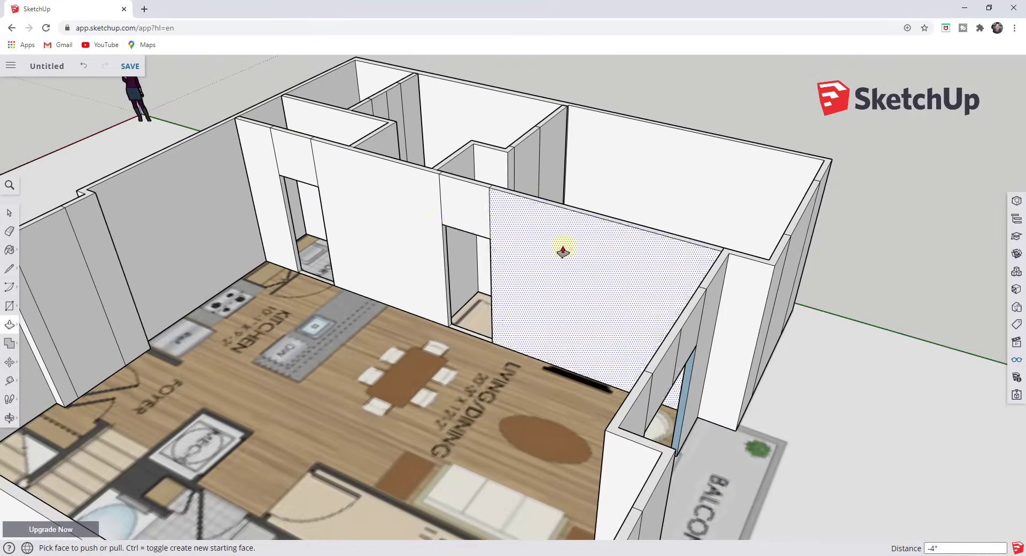
{"action": "middle_click_drag", "start_coordinate": [563, 245], "coordinate": [379, 318]}
{"action": "scroll", "coordinate": [577, 297], "scroll_direction": "up", "scroll_amount": 5}
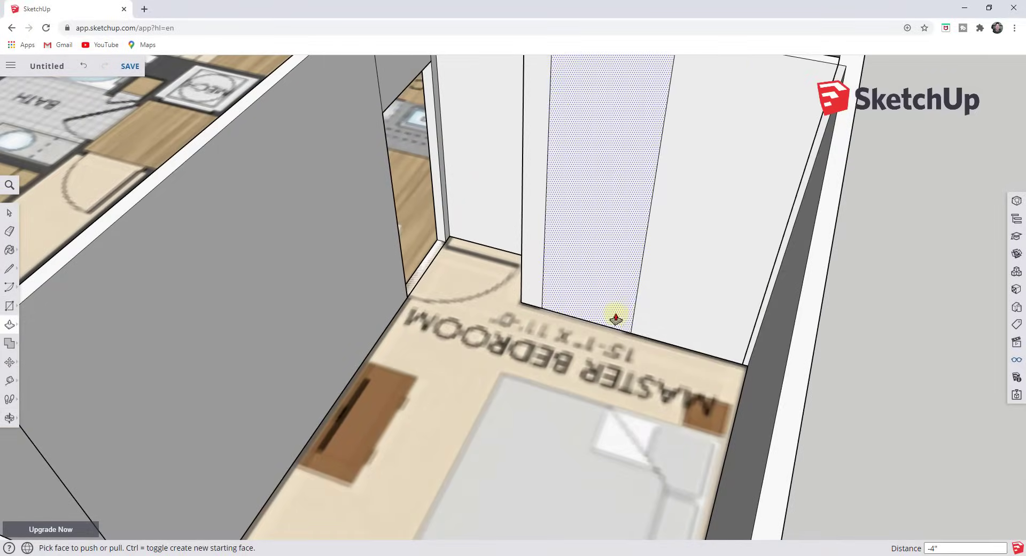
{"action": "key", "text": "space"}
{"action": "key", "text": "l"}
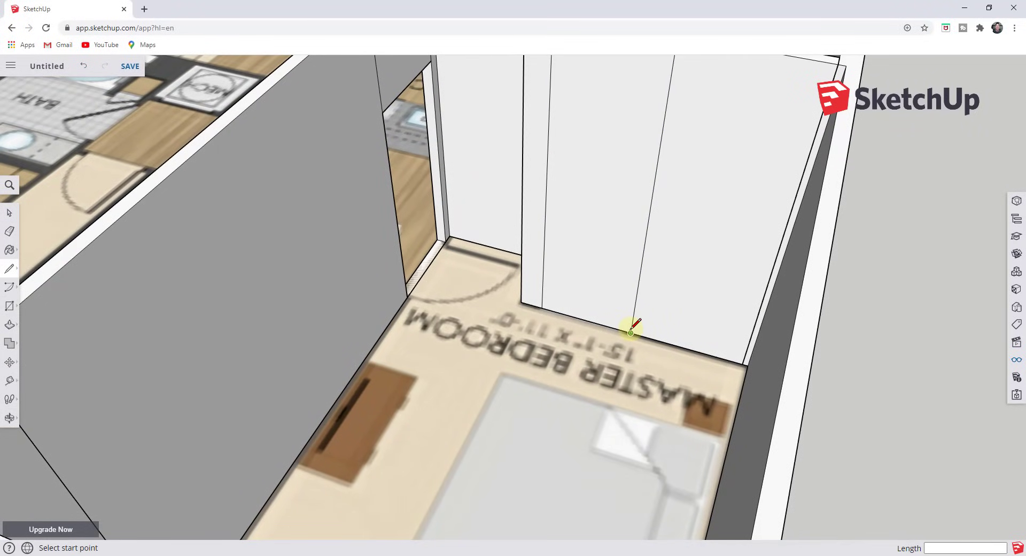
{"action": "left_click", "coordinate": [631, 332]}
{"action": "key", "text": "Escape"}
{"action": "key", "text": "p"}
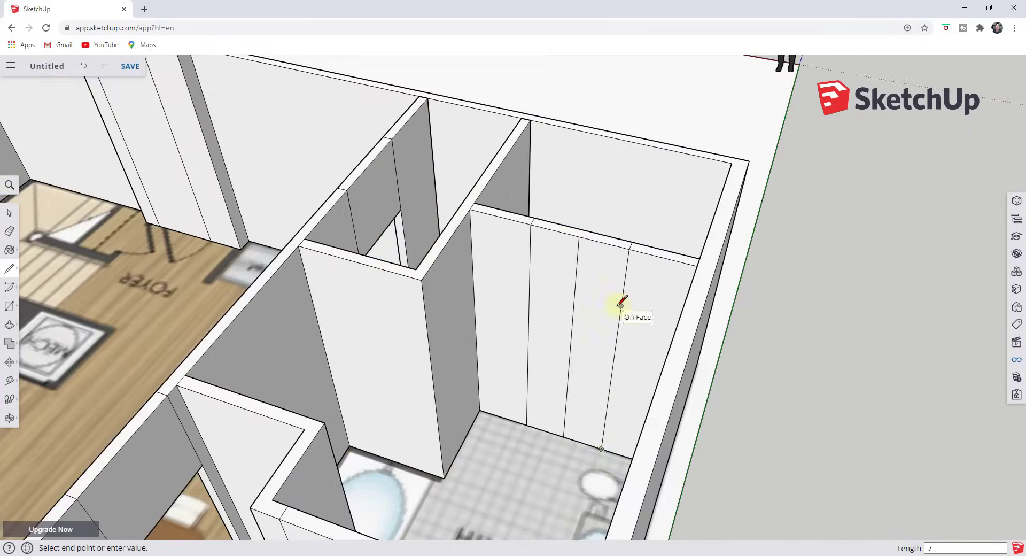
{"action": "key", "text": "p"}
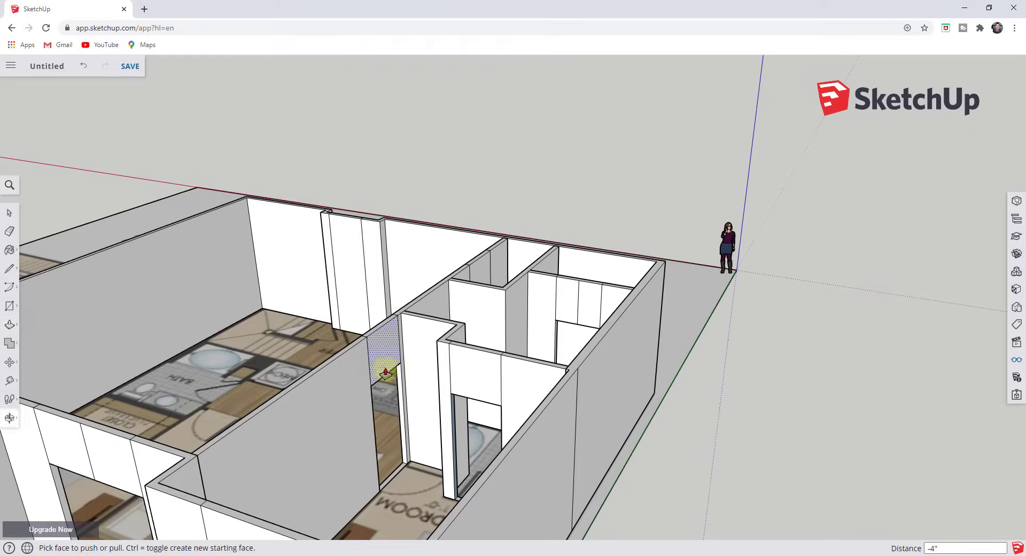
Erase the leftover vertical lines above the doors on the master bedroom side and above the closet door on the bath side
{"action": "key", "text": "e"}
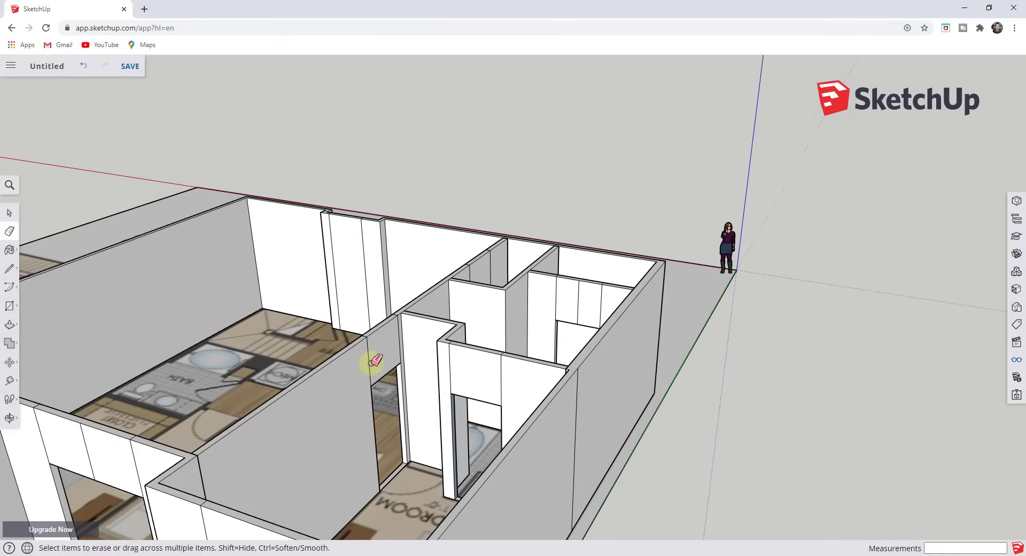
{"action": "left_click", "coordinate": [371, 363]}
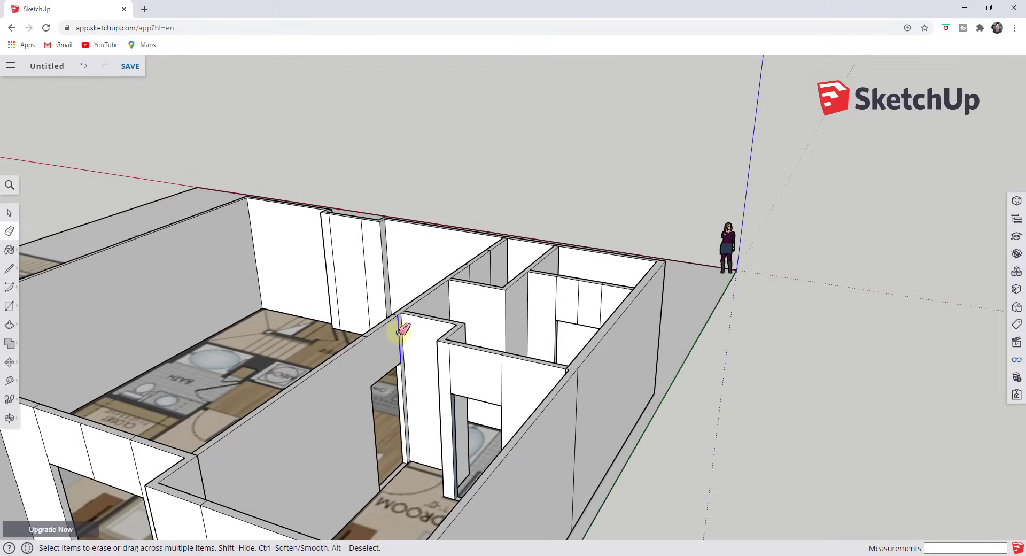
{"action": "left_click", "coordinate": [449, 363]}
{"action": "left_click", "coordinate": [501, 367]}
{"action": "scroll", "coordinate": [507, 350], "scroll_direction": "up", "scroll_amount": 3}
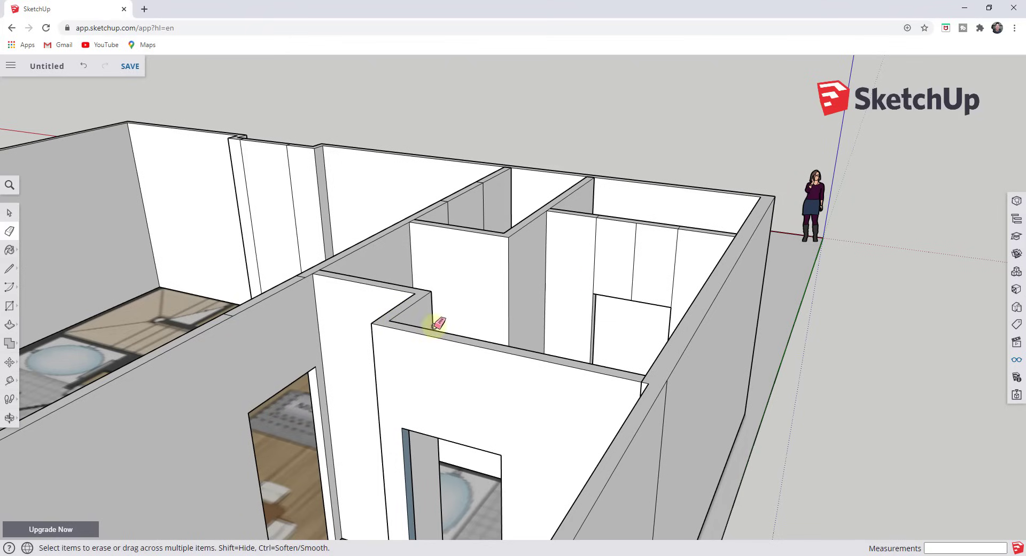
{"action": "mouse_move", "coordinate": [661, 256]}
{"action": "left_mouse_down"}
{"action": "mouse_move", "coordinate": [682, 258]}
{"action": "mouse_move", "coordinate": [618, 236]}
{"action": "mouse_move", "coordinate": [590, 252]}
{"action": "left_mouse_up"}
Erase the leftover vertical lines above the bath door inside the walk-in closet and above the laundry door inside the laundry
{"action": "scroll", "coordinate": [603, 369], "scroll_direction": "down", "scroll_amount": 1}
{"action": "scroll", "coordinate": [604, 369], "scroll_direction": "down", "scroll_amount": 3}
{"action": "middle_click_drag", "start_coordinate": [750, 243], "coordinate": [269, 325]}
{"action": "scroll", "coordinate": [395, 332], "scroll_direction": "up", "scroll_amount": 3}
{"action": "mouse_move", "coordinate": [389, 327]}
{"action": "left_mouse_down"}
{"action": "mouse_move", "coordinate": [467, 323]}
{"action": "mouse_move", "coordinate": [483, 300]}
{"action": "left_mouse_up"}
{"action": "scroll", "coordinate": [477, 280], "scroll_direction": "up", "scroll_amount": 3}
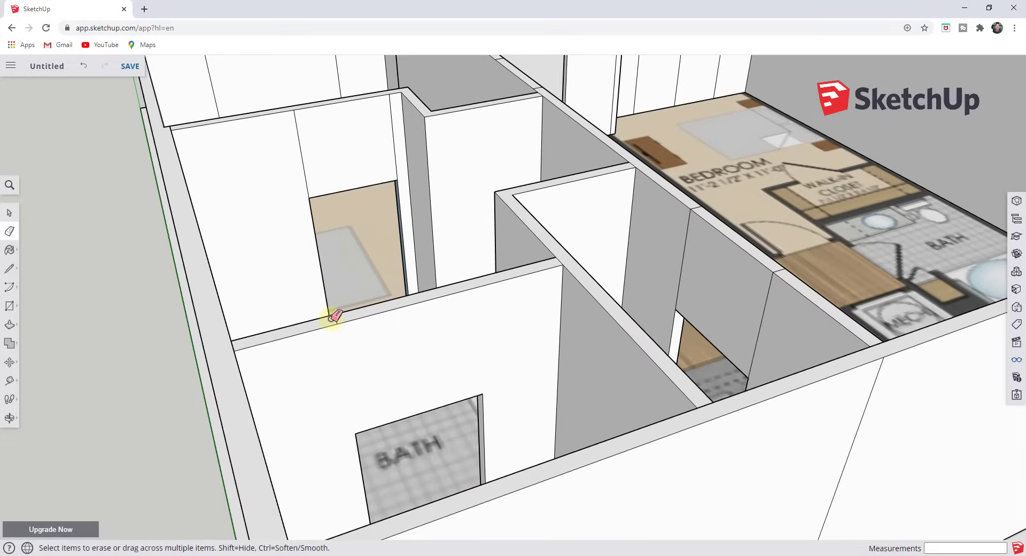
{"action": "mouse_move", "coordinate": [666, 247]}
{"action": "left_mouse_down"}
{"action": "mouse_move", "coordinate": [707, 268]}
{"action": "mouse_move", "coordinate": [771, 328]}
{"action": "mouse_move", "coordinate": [796, 279]}
{"action": "left_mouse_up"}
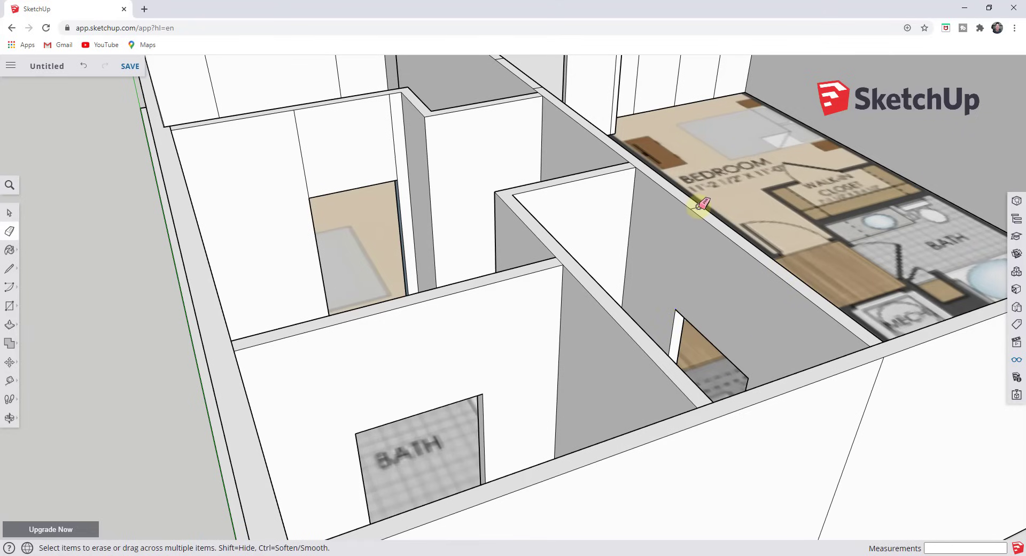
Erase the leftover vertical lines above the laundry and master bedroom doors on the living/dining side of the long wall
{"action": "scroll", "coordinate": [464, 202], "scroll_direction": "down", "scroll_amount": 6}
{"action": "mouse_move", "coordinate": [646, 357]}
{"action": "middle_mouse_down"}
{"action": "mouse_move", "coordinate": [298, 282]}
{"action": "mouse_move", "coordinate": [209, 295]}
{"action": "mouse_move", "coordinate": [374, 317]}
{"action": "middle_mouse_up"}
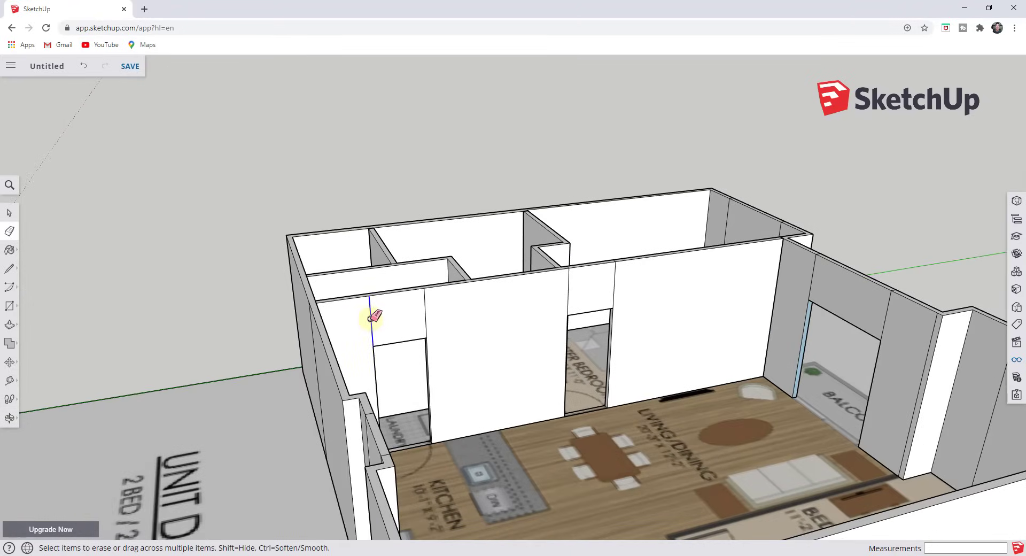
{"action": "left_click", "coordinate": [425, 293]}
{"action": "left_click_drag", "start_coordinate": [622, 285], "coordinate": [636, 293]}
Select all the connected interior walls and make them a group
{"action": "key", "text": "space"}
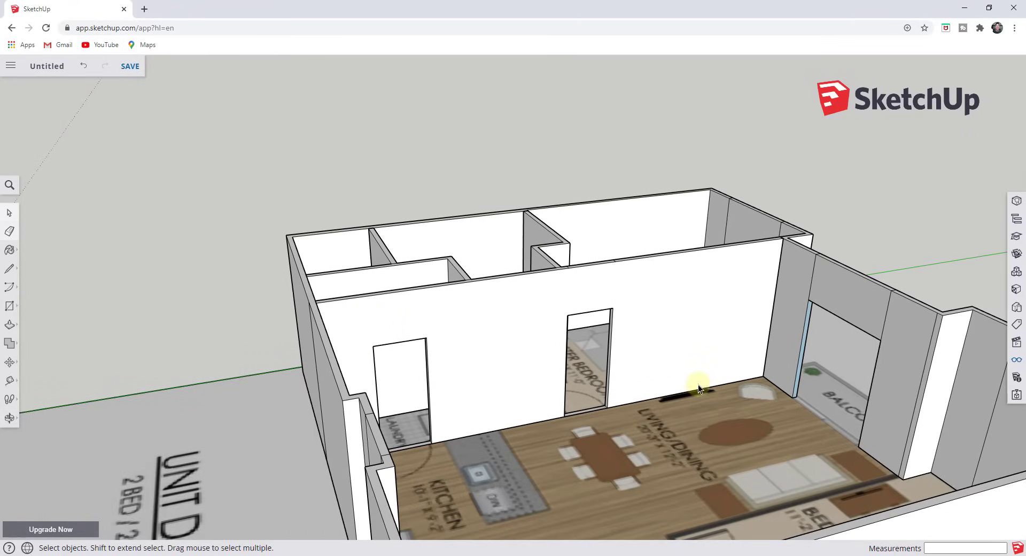
{"action": "triple_click", "coordinate": [677, 322]}
{"action": "middle_click_drag", "start_coordinate": [556, 317], "coordinate": [541, 348]}
{"action": "right_click", "coordinate": [541, 347]}
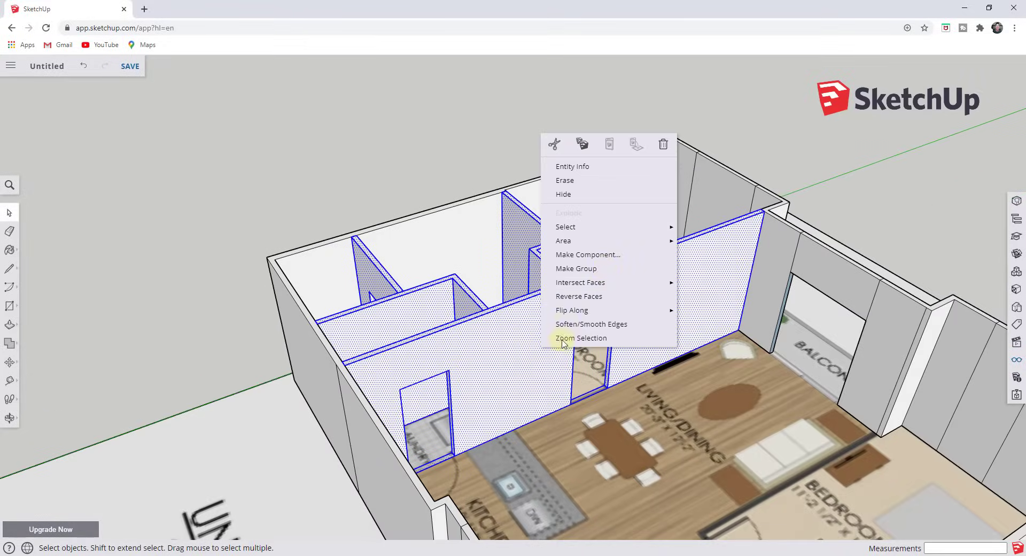
{"action": "left_click", "coordinate": [605, 269]}
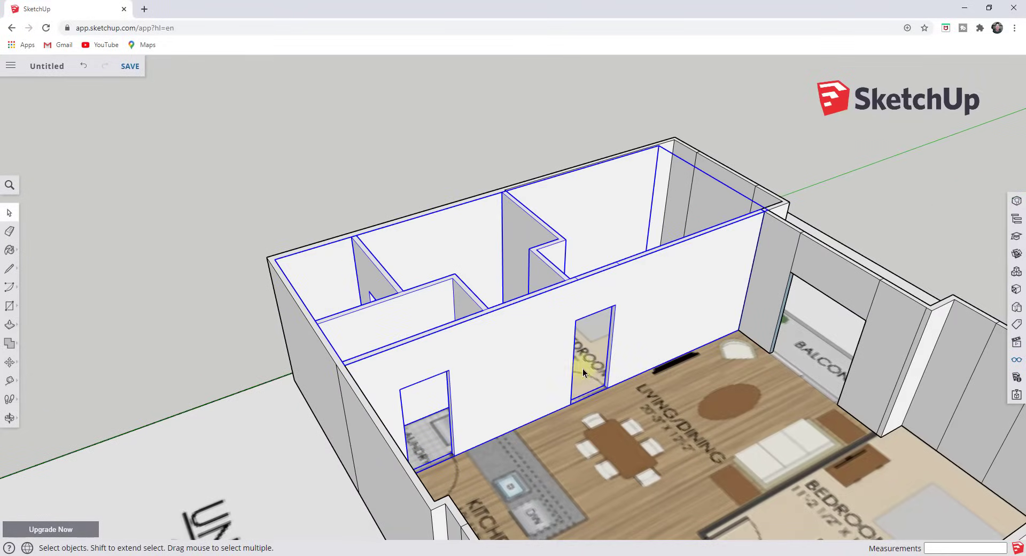